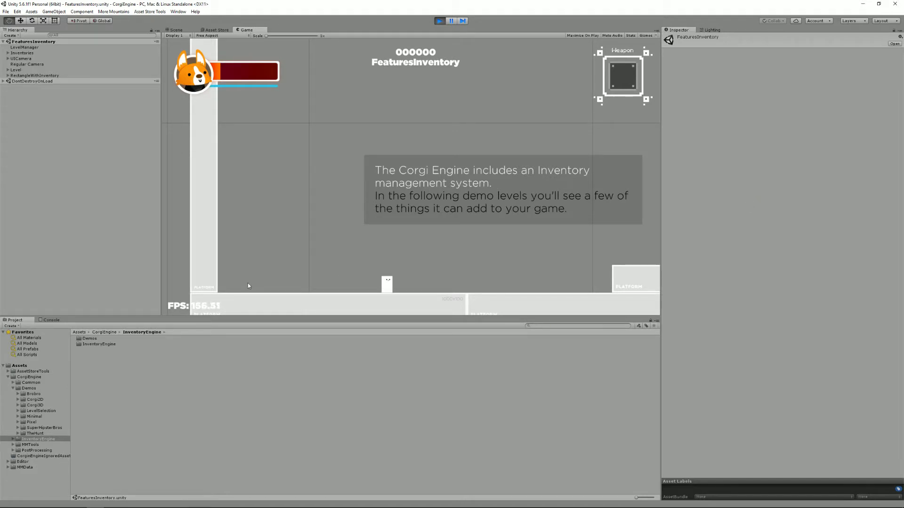
{"action": "left_click", "coordinate": [33, 439]}
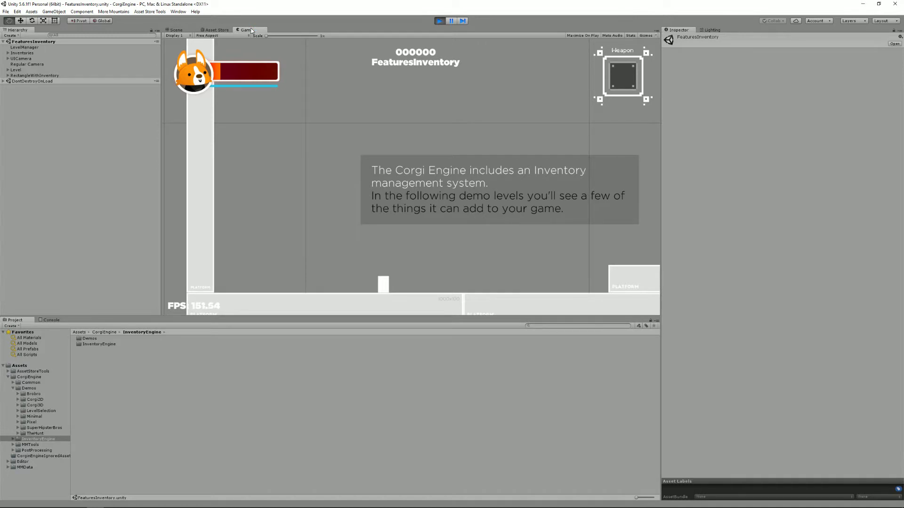
{"action": "key", "text": "Right"}
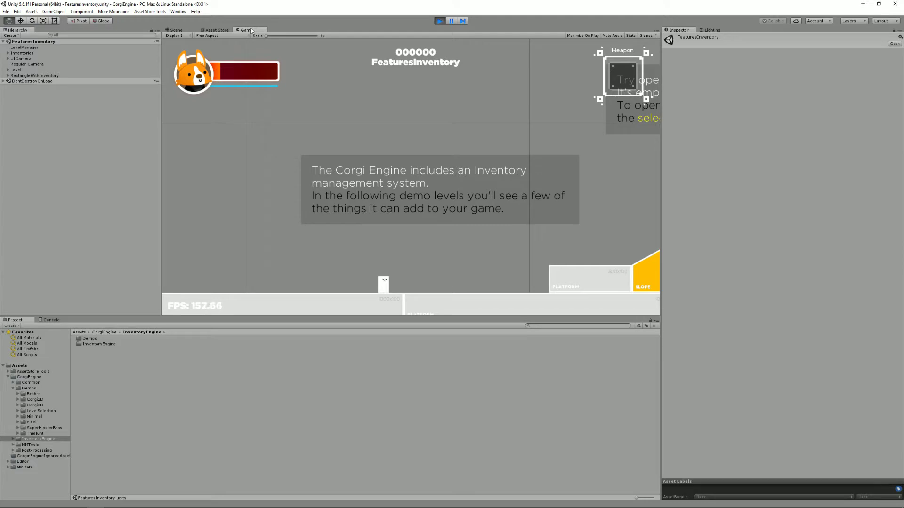
{"action": "key", "text": "Left"}
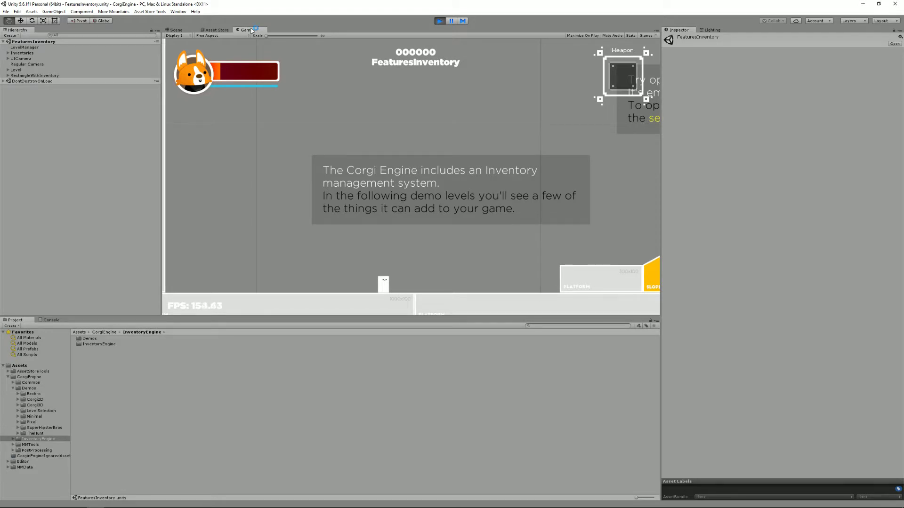
{"action": "key", "text": "Right"}
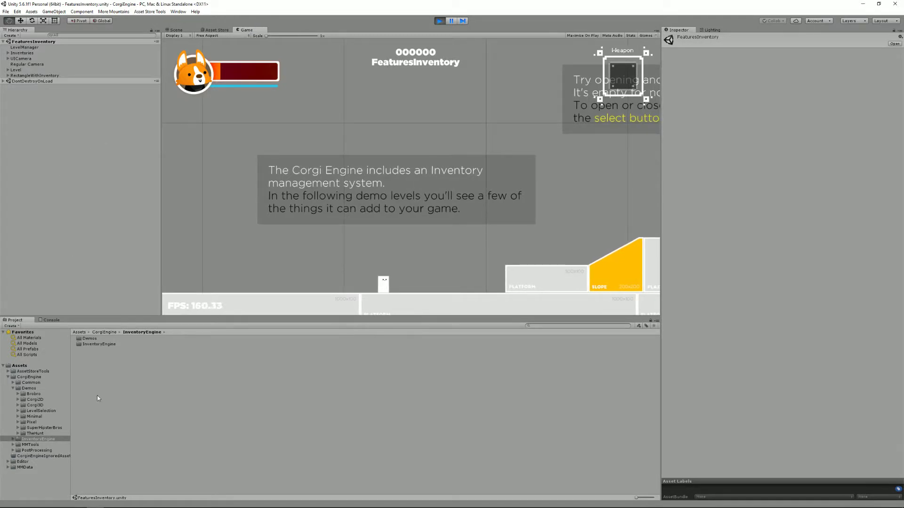
Browse to the Minimal folder in the CorgiEngine demos and select the FeaturesInventory scene, followed by the FeaturesWeapons scene.
{"action": "left_click", "coordinate": [39, 388]}
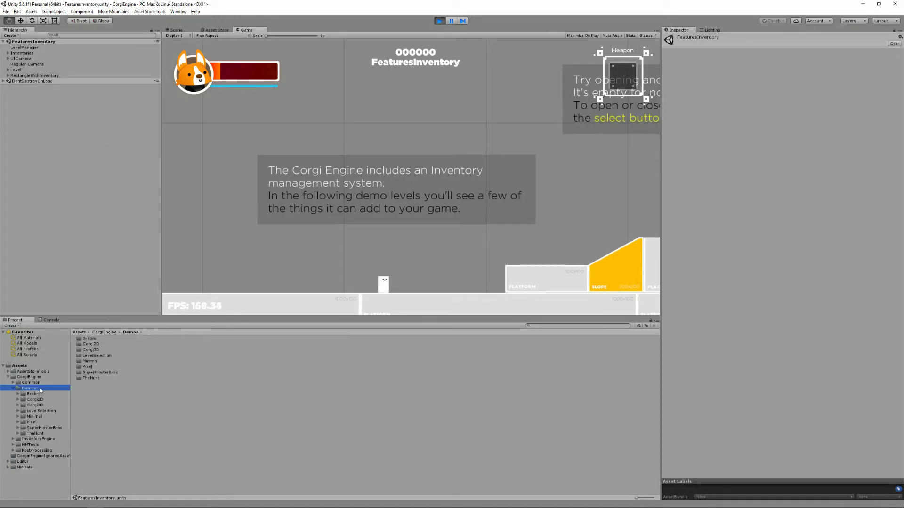
{"action": "left_click", "coordinate": [97, 360]}
{"action": "double_click", "coordinate": [100, 361]}
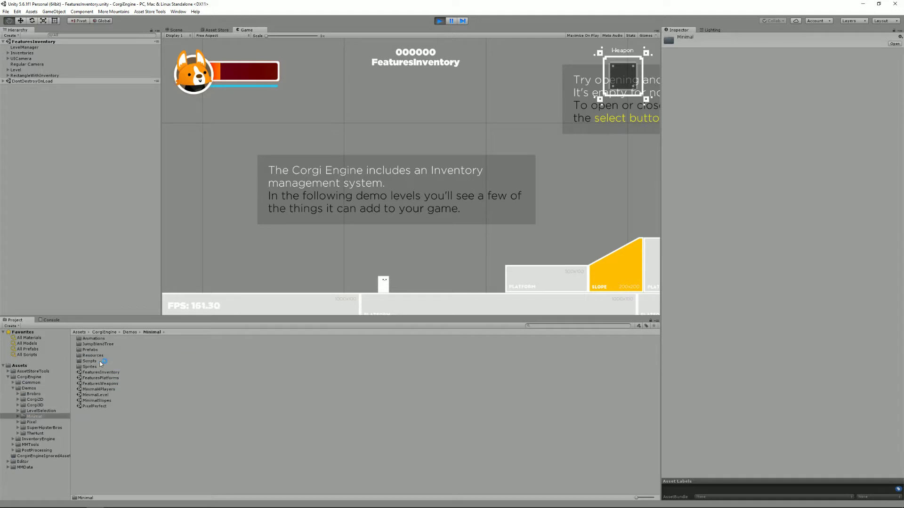
{"action": "left_click", "coordinate": [114, 373]}
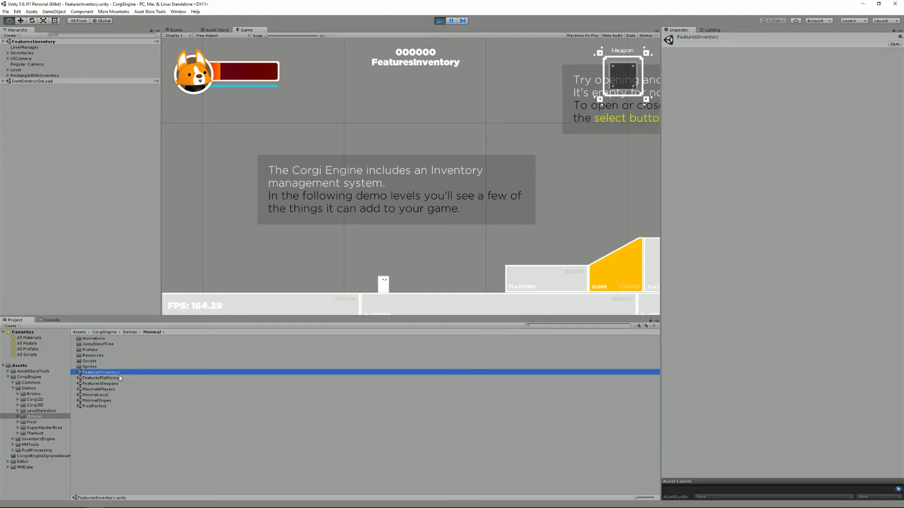
{"action": "left_click", "coordinate": [116, 385]}
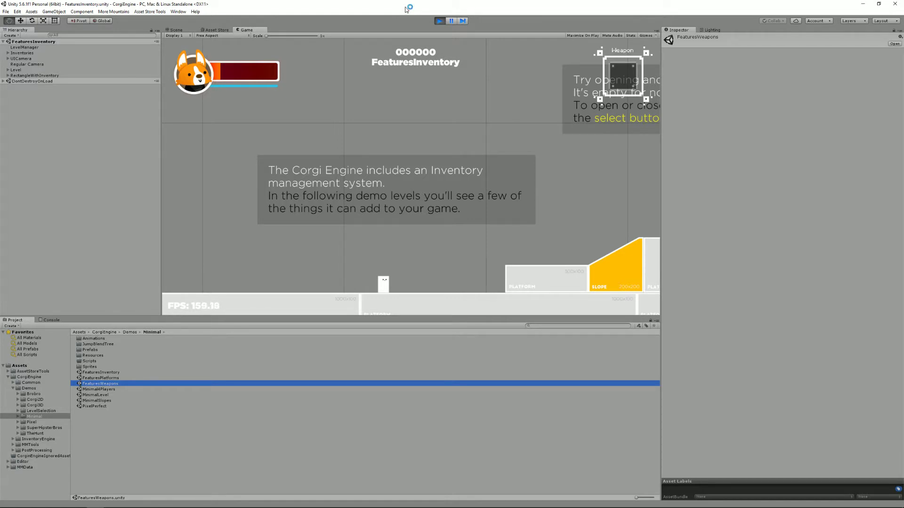
Test the character's movement by walking it back and forth and over the slope onto the raised platform.
{"action": "left_click", "coordinate": [410, 78]}
{"action": "key", "text": "Right"}
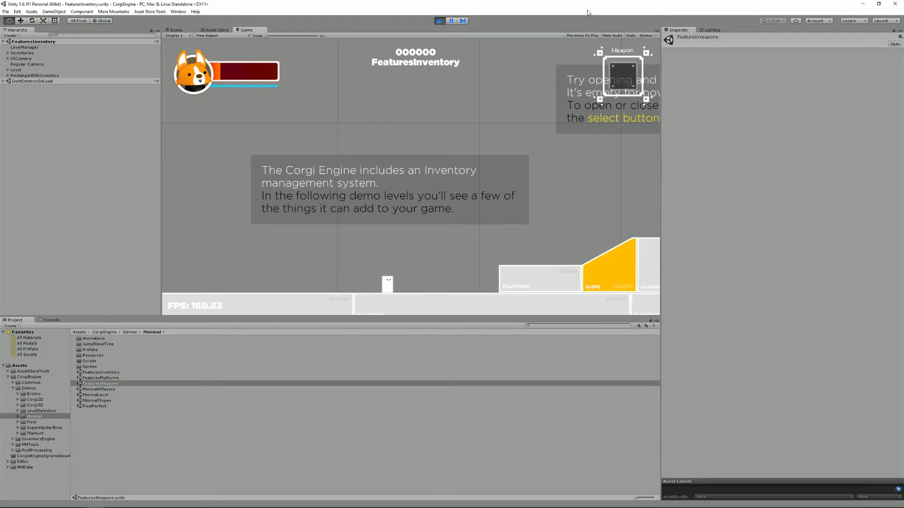
{"action": "key", "text": "Left"}
{"action": "key", "text": "Right"}
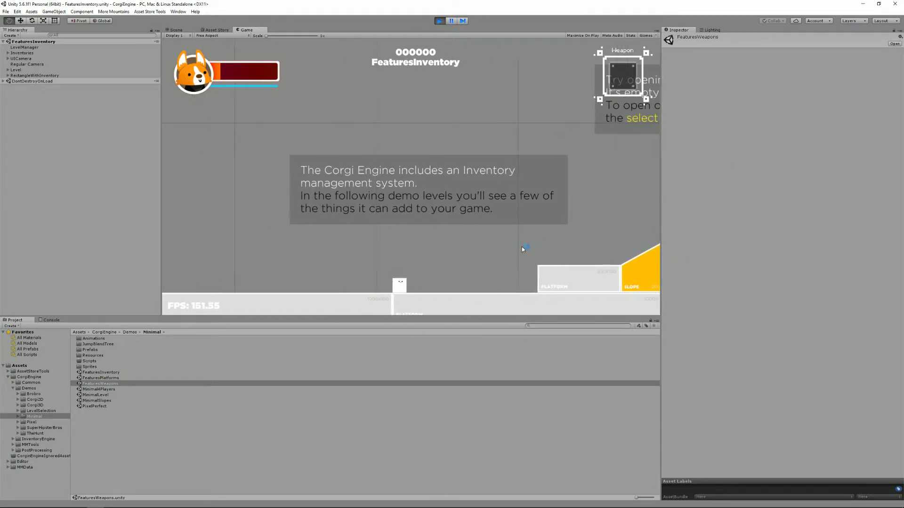
{"action": "key", "text": "Left"}
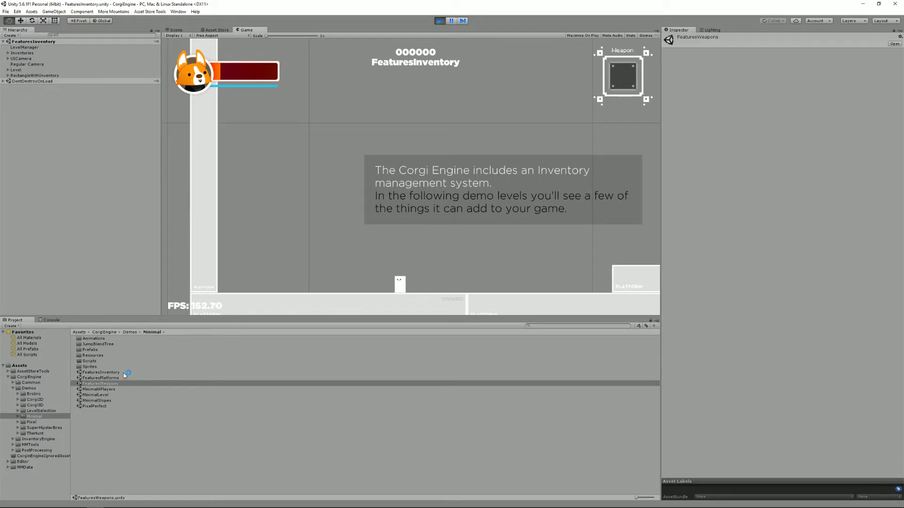
{"action": "key", "text": "Right"}
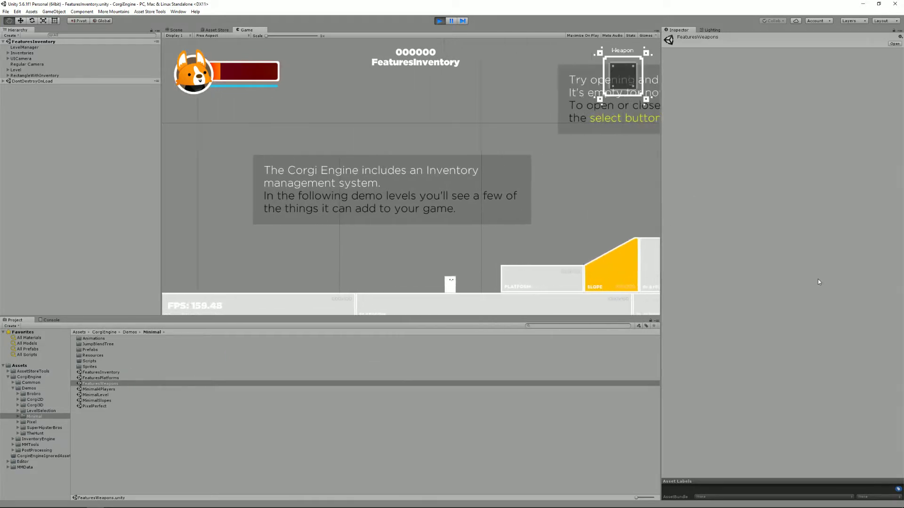
{"action": "key", "text": "Right"}
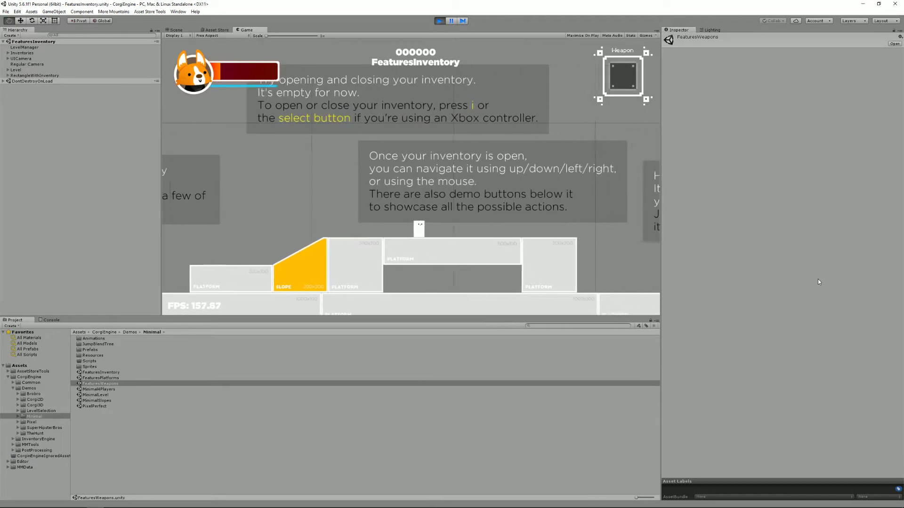
{"action": "key", "text": "Left"}
{"action": "key", "text": "Right"}
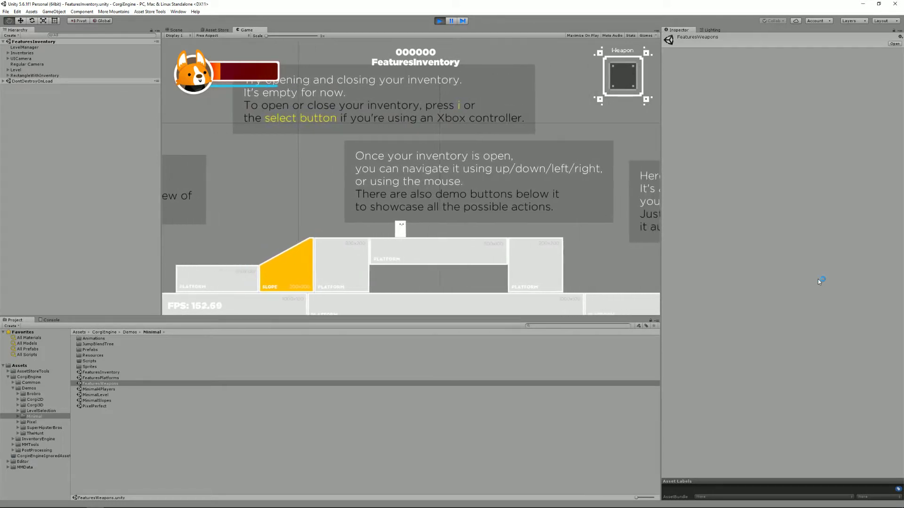
Reset all saved inventories with play mode stopped, and run the FeaturesInventory scene again.
{"action": "left_click", "coordinate": [439, 22]}
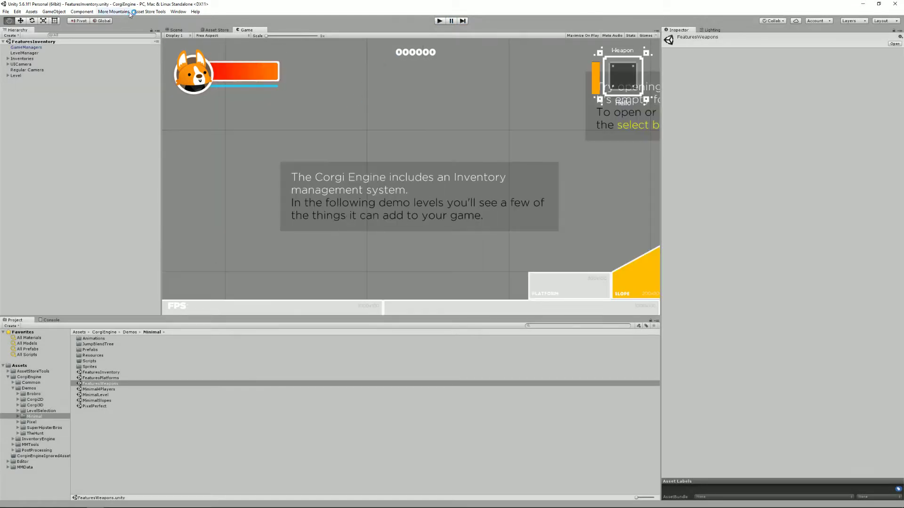
{"action": "left_click", "coordinate": [114, 12]}
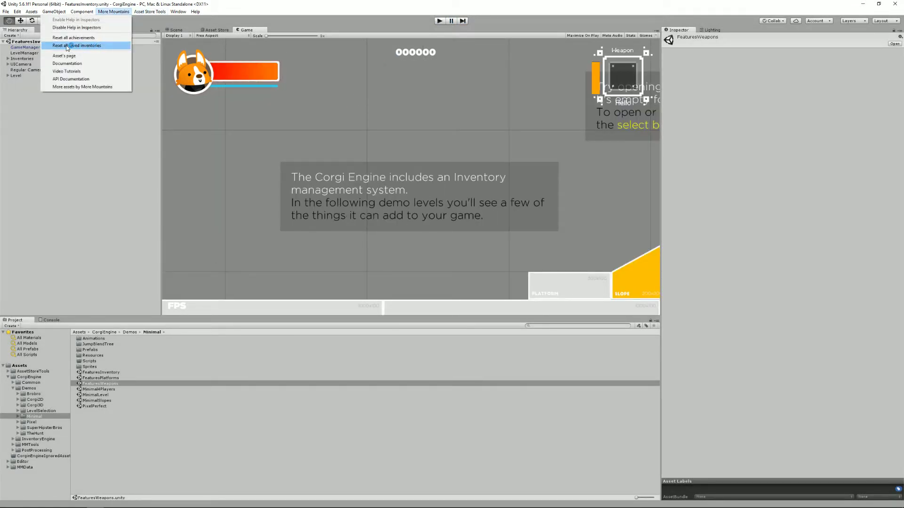
{"action": "left_click", "coordinate": [120, 12]}
{"action": "left_click", "coordinate": [118, 13]}
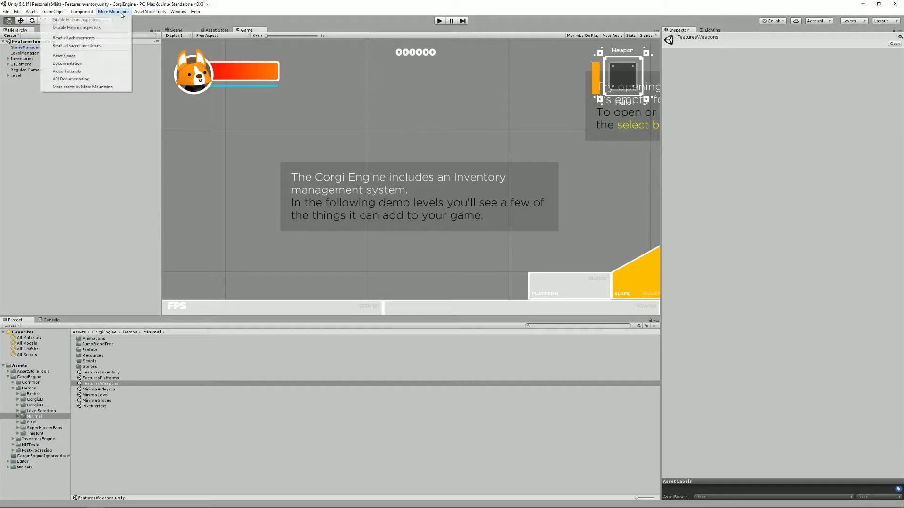
{"action": "left_click", "coordinate": [86, 46]}
{"action": "left_click", "coordinate": [438, 22]}
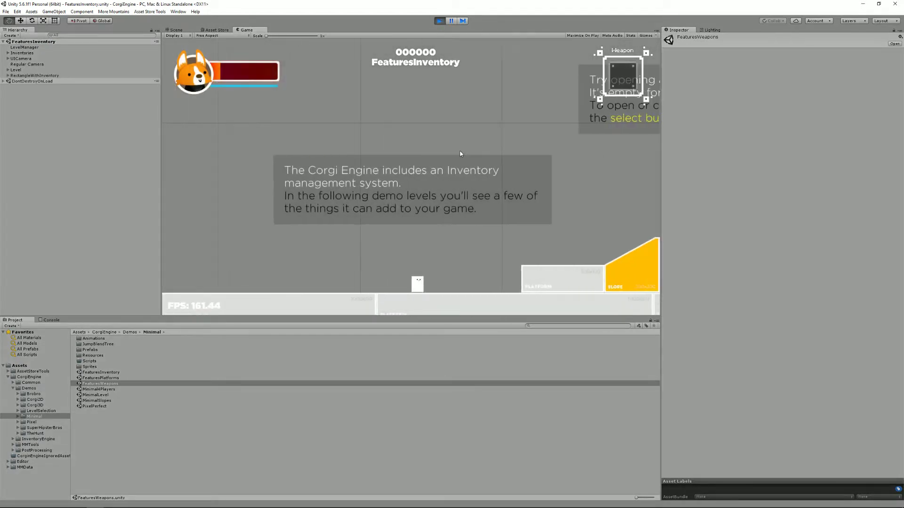
Walk the character onto the raised platform and open and close the inventory twice.
{"action": "key", "text": "Right"}
{"action": "key", "text": "Left"}
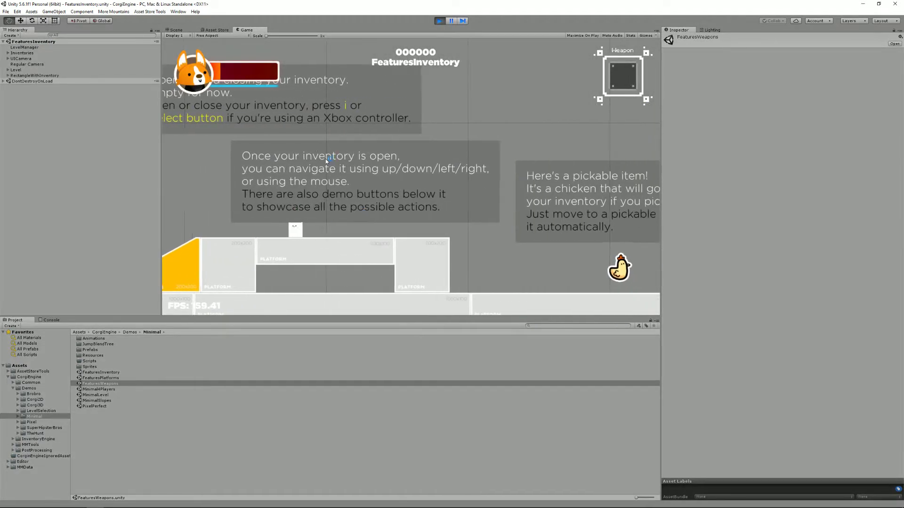
{"action": "key", "text": "Right"}
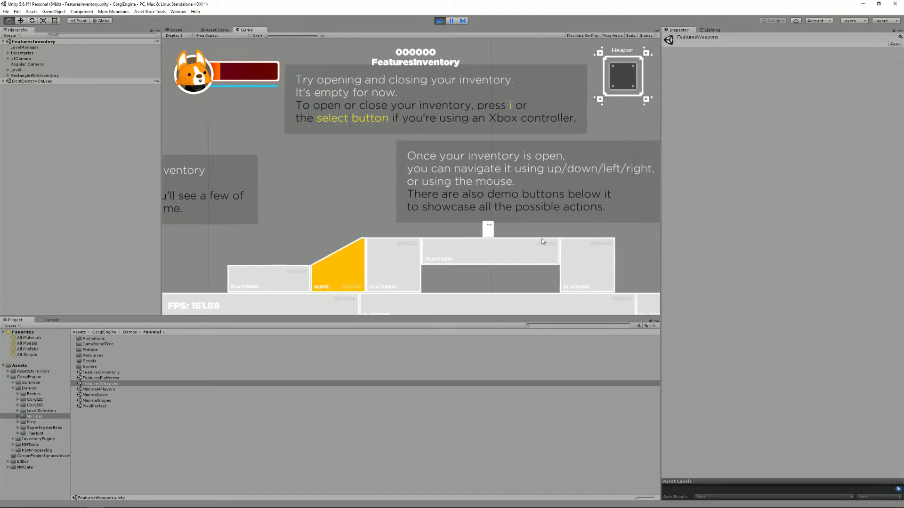
{"action": "key", "text": "i"}
{"action": "key", "text": "i"}
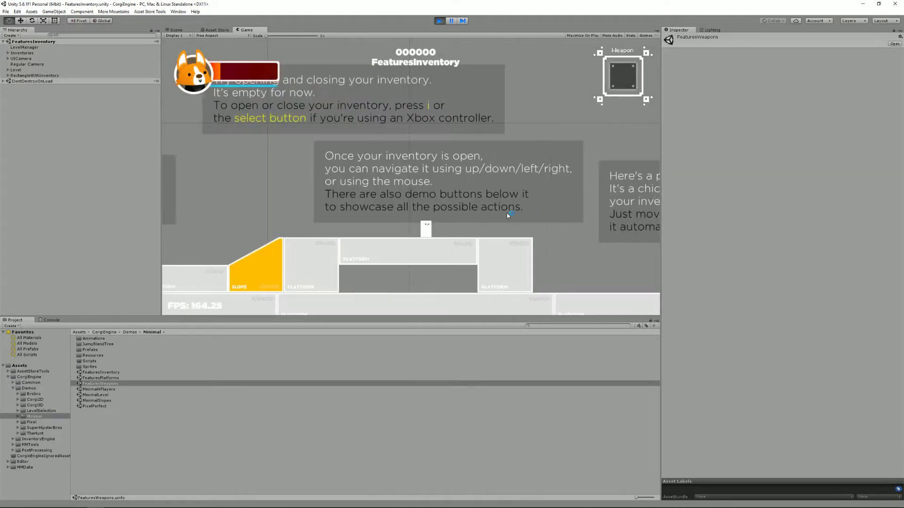
{"action": "key", "text": "i"}
{"action": "key", "text": "i"}
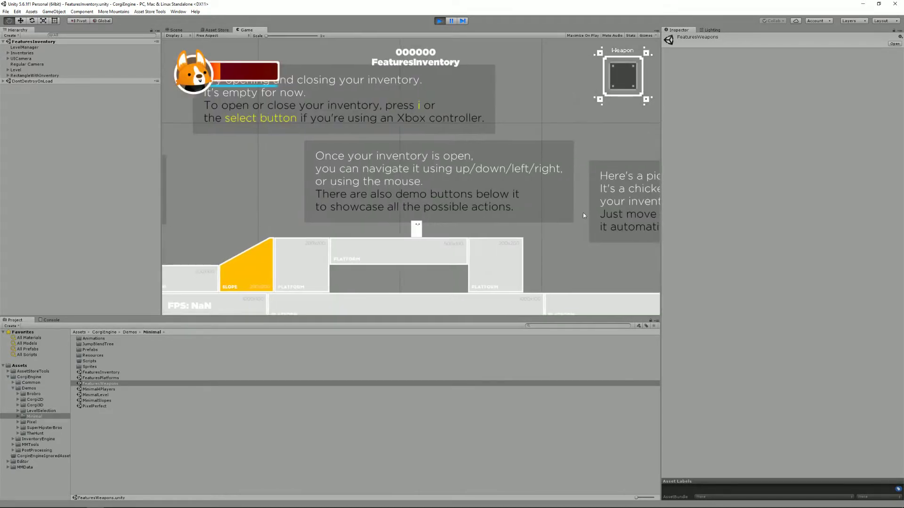
Walk into the chicken to pick it up, and check its details in the inventory before closing it.
{"action": "key", "text": "Right"}
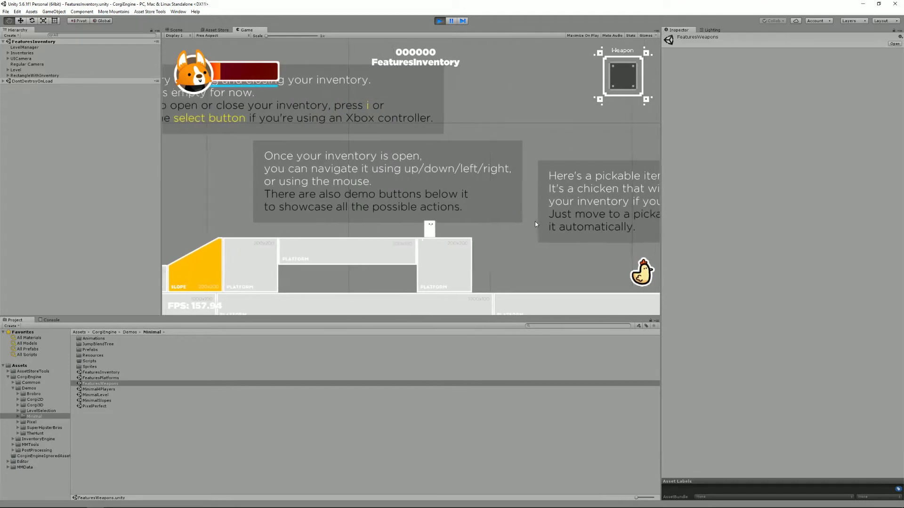
{"action": "key", "text": "Right"}
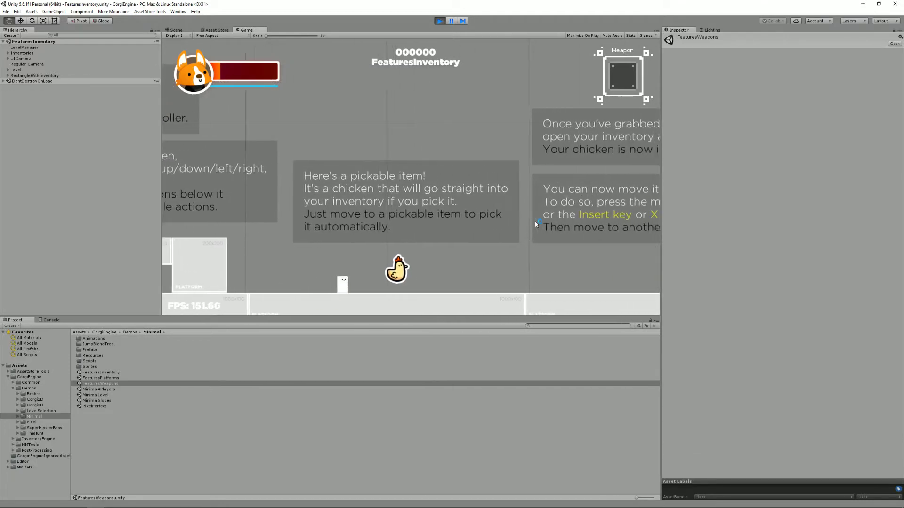
{"action": "key", "text": "Right"}
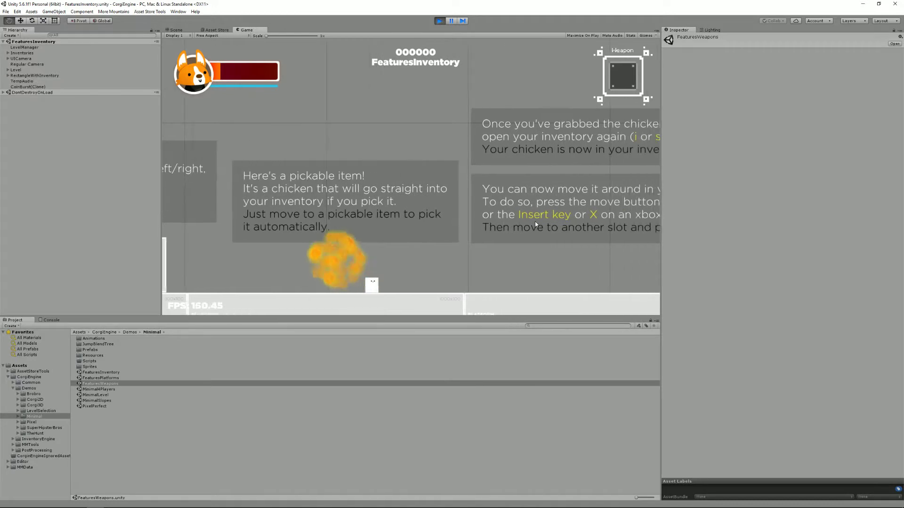
{"action": "key", "text": "i"}
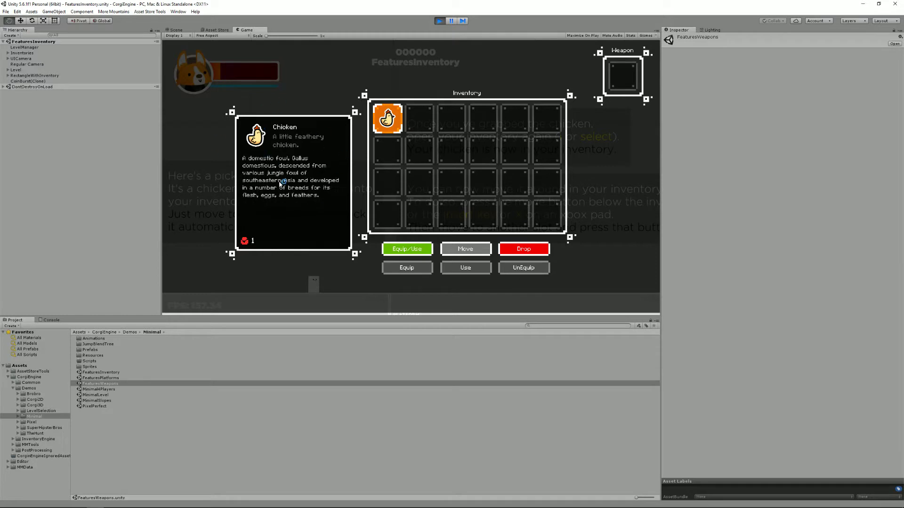
{"action": "key", "text": "i"}
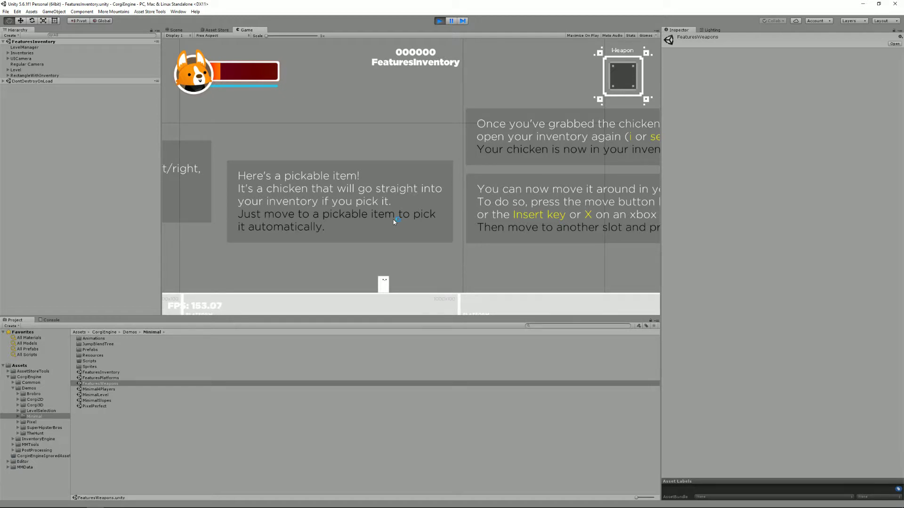
Walk the character up the second slope and pick up the teddy bear.
{"action": "key", "text": "Right"}
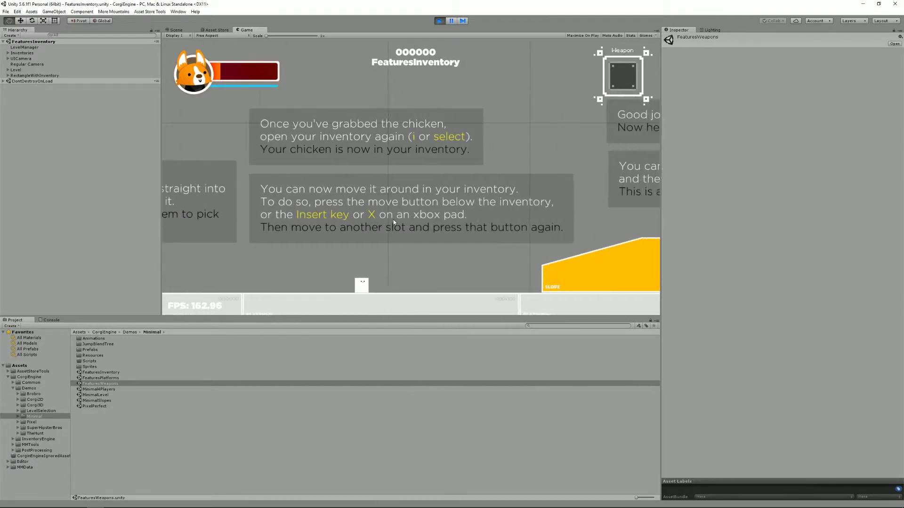
{"action": "key", "text": "Right"}
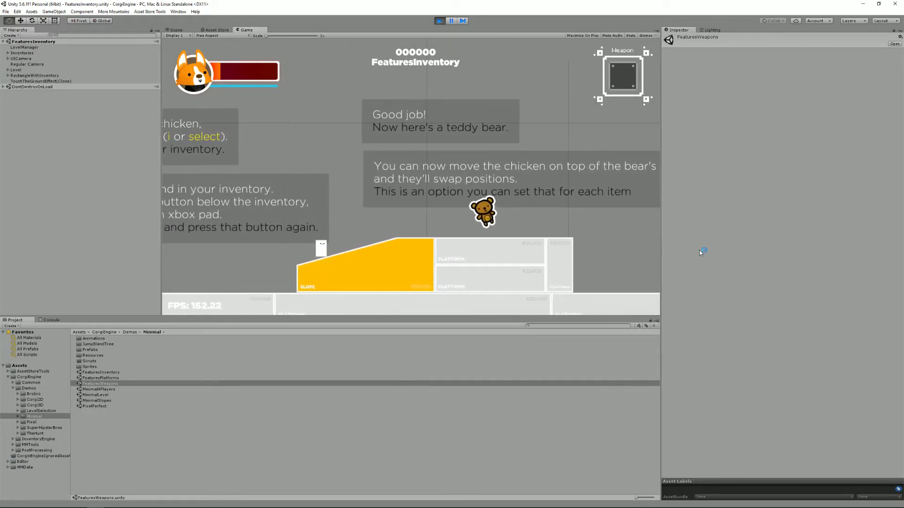
{"action": "key", "text": "Right"}
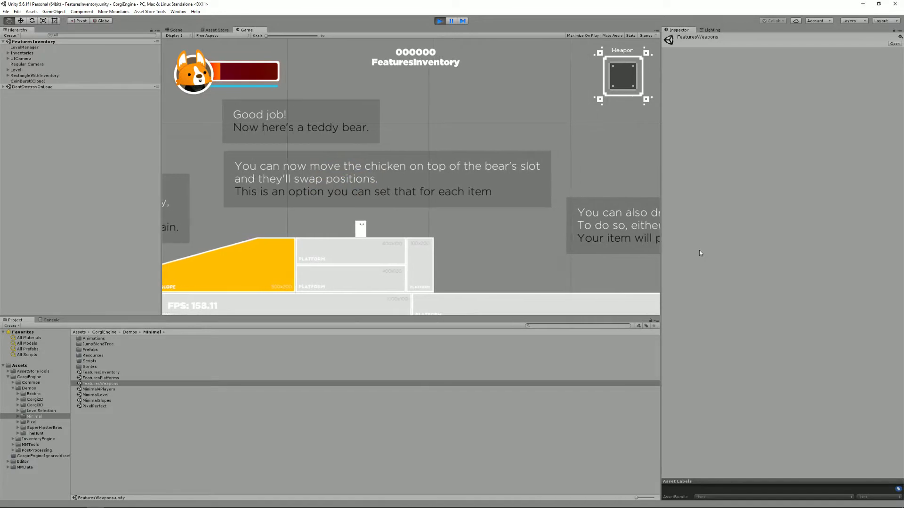
Drop the teddy bear from the inventory, pick it up again and drop it a second time.
{"action": "key", "text": "i"}
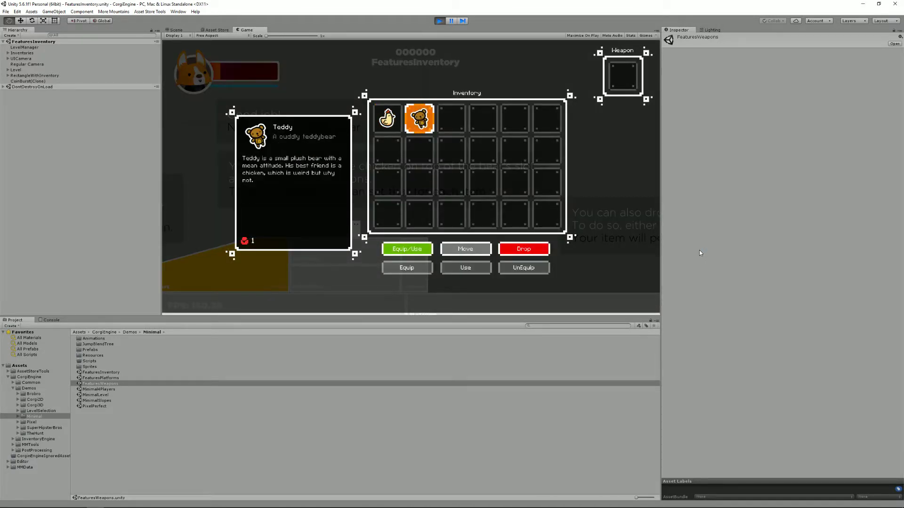
{"action": "left_click", "coordinate": [535, 253]}
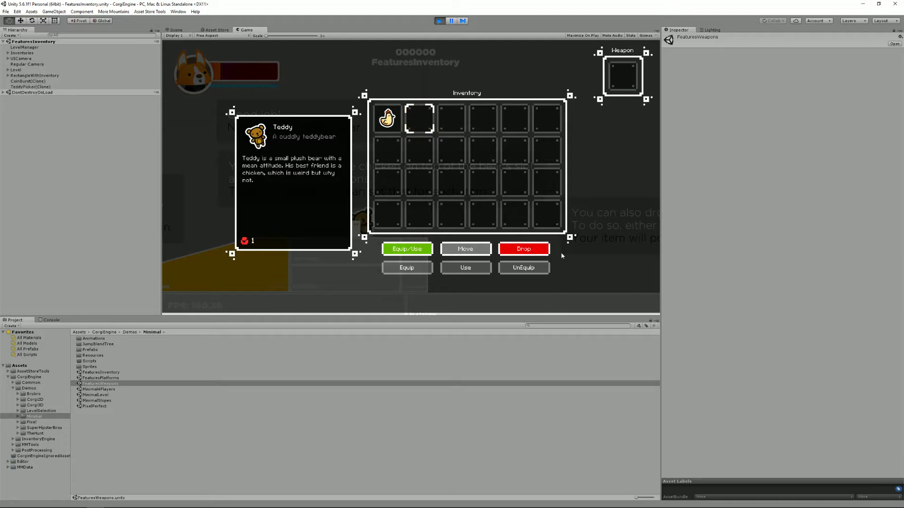
{"action": "key", "text": "i"}
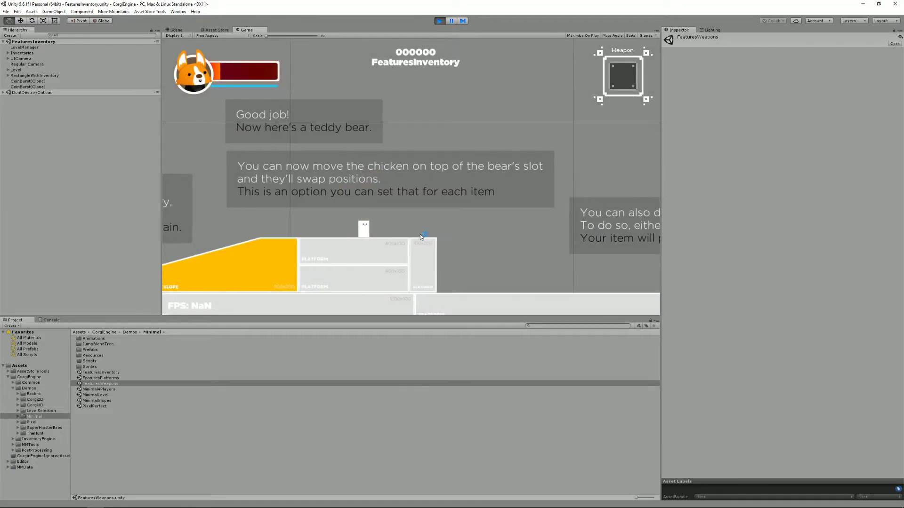
{"action": "key", "text": "i"}
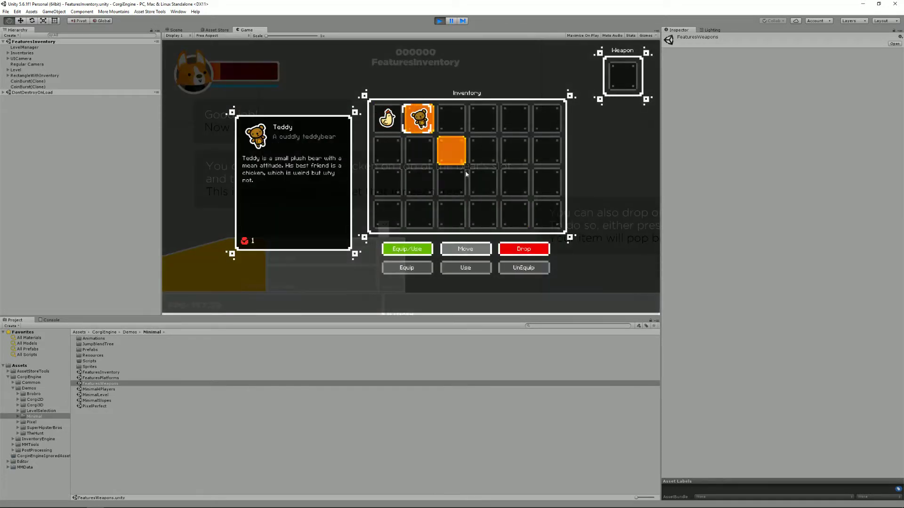
{"action": "left_click", "coordinate": [523, 254]}
{"action": "key", "text": "i"}
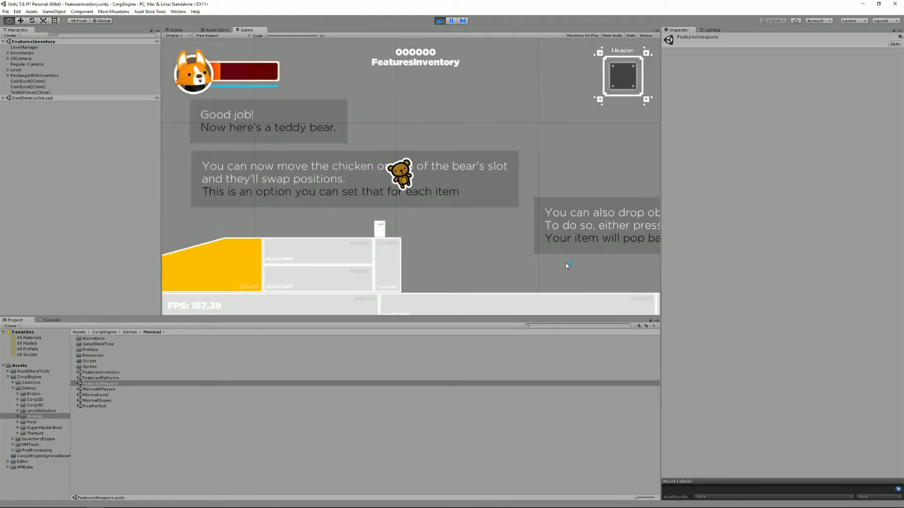
Pick the dropped teddy bear back up and move the character over the block beyond the signs, collecting the stimpack.
{"action": "key", "text": "Right"}
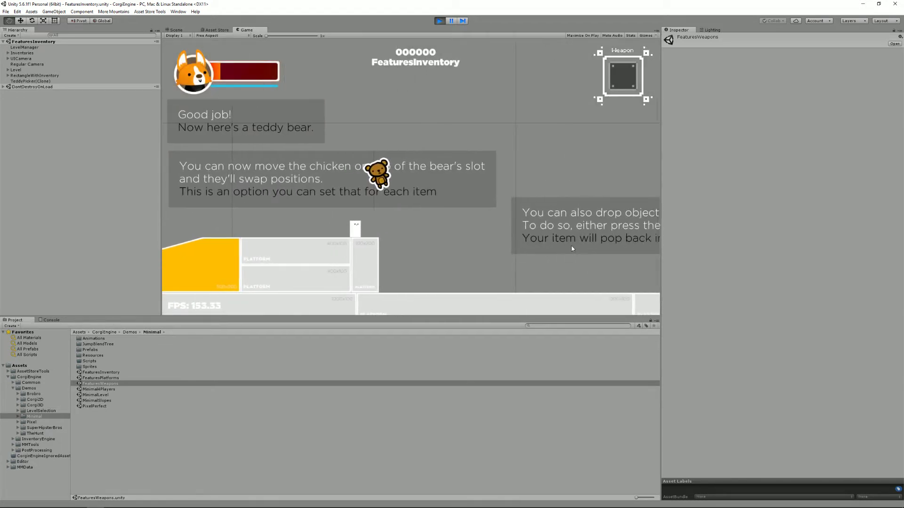
{"action": "key", "text": "Right"}
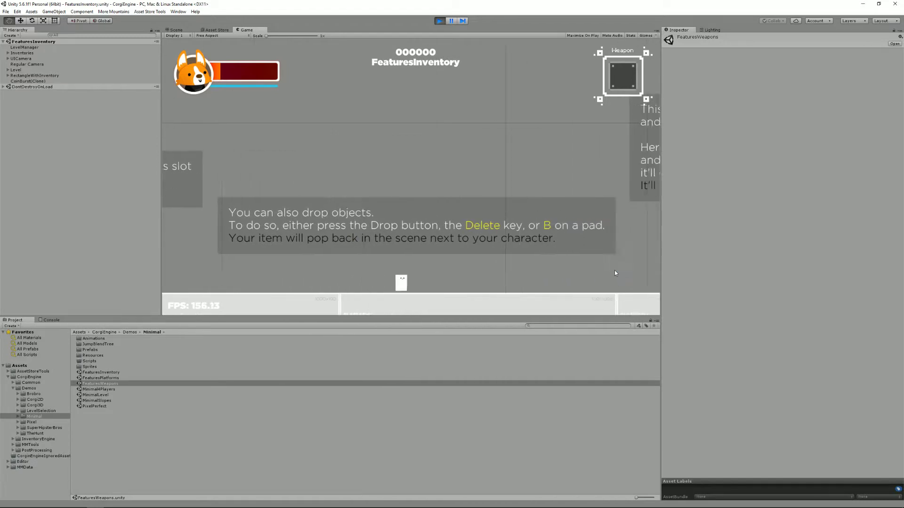
{"action": "key", "text": "space"}
{"action": "key", "text": "Right"}
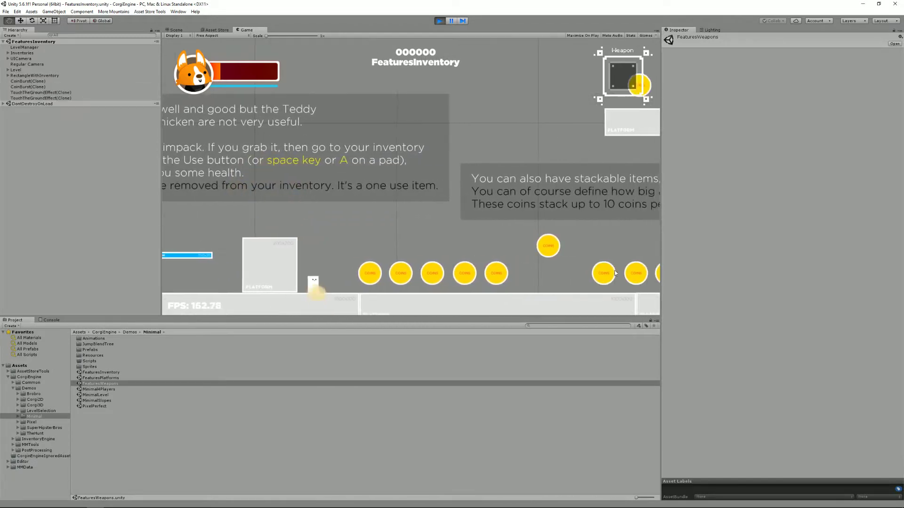
Use the stimpack from the inventory to restore health, and close the inventory.
{"action": "key", "text": "i"}
{"action": "left_click", "coordinate": [462, 121]}
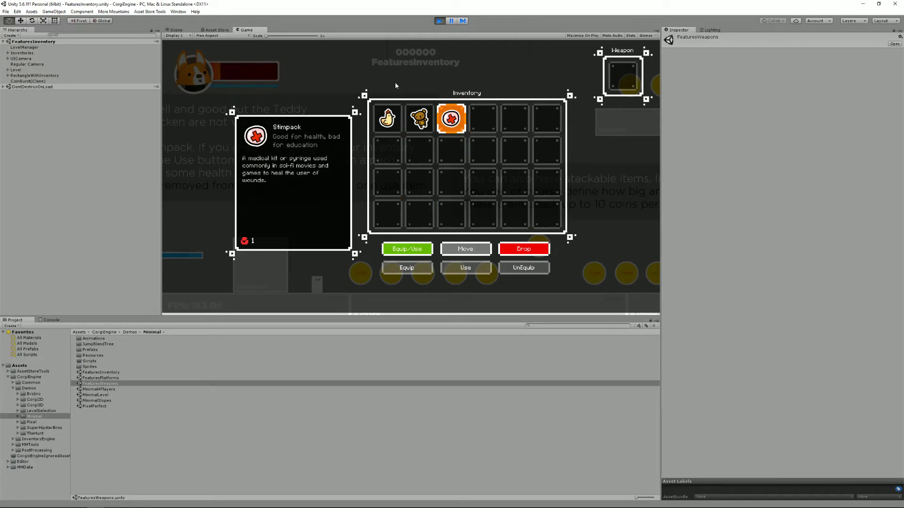
{"action": "left_click", "coordinate": [422, 250]}
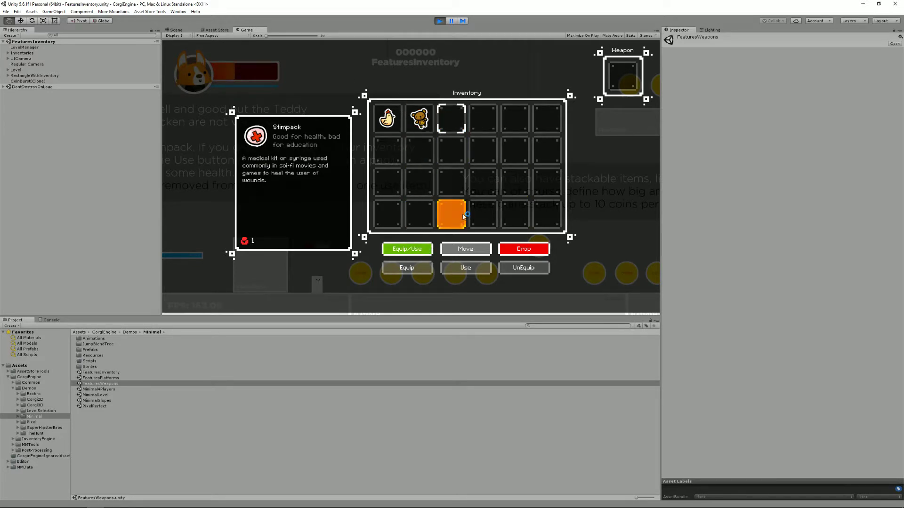
{"action": "key", "text": "i"}
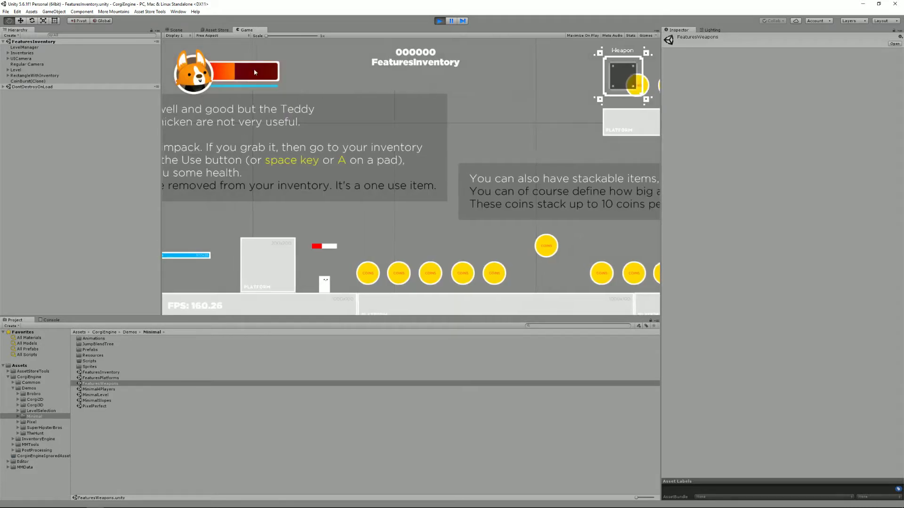
Collect the coins on the ground and on the raised platform, and check their stacks in the inventory.
{"action": "key", "text": "Right"}
{"action": "key", "text": "Right"}
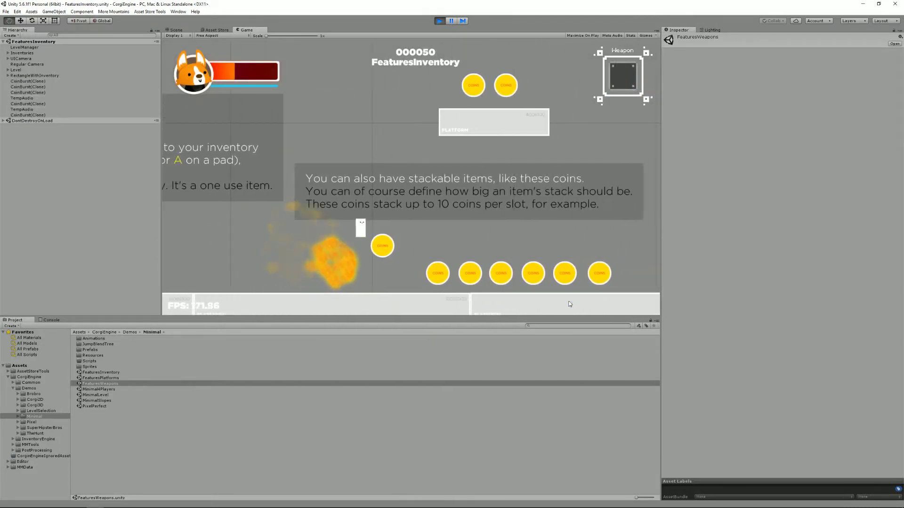
{"action": "key", "text": "Right"}
{"action": "key", "text": "space"}
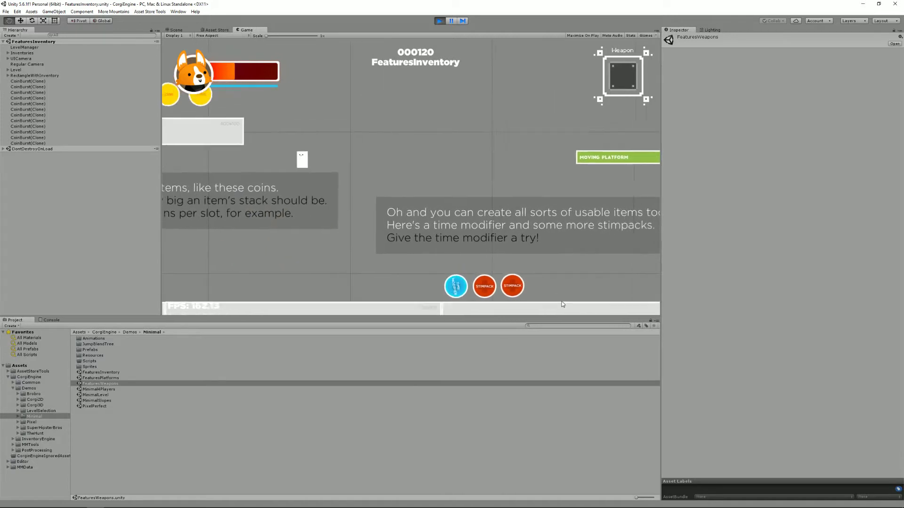
{"action": "key", "text": "Left"}
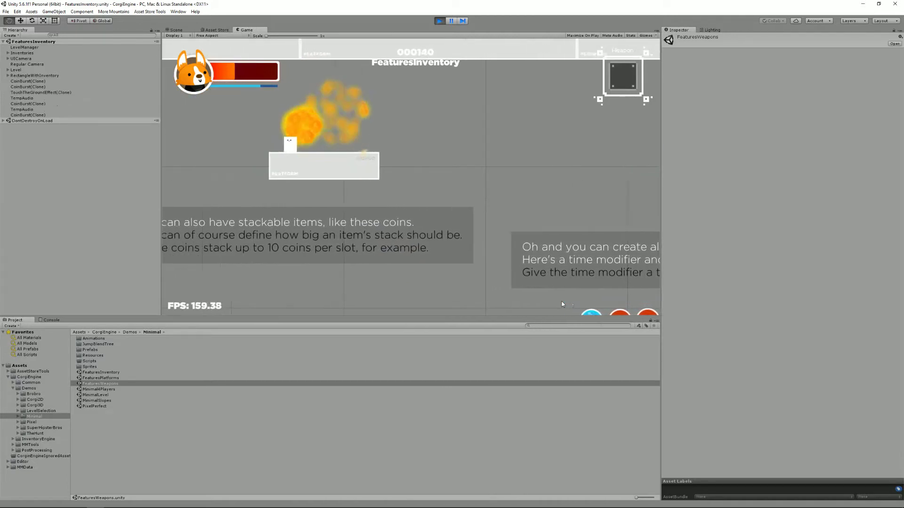
{"action": "key", "text": "Right"}
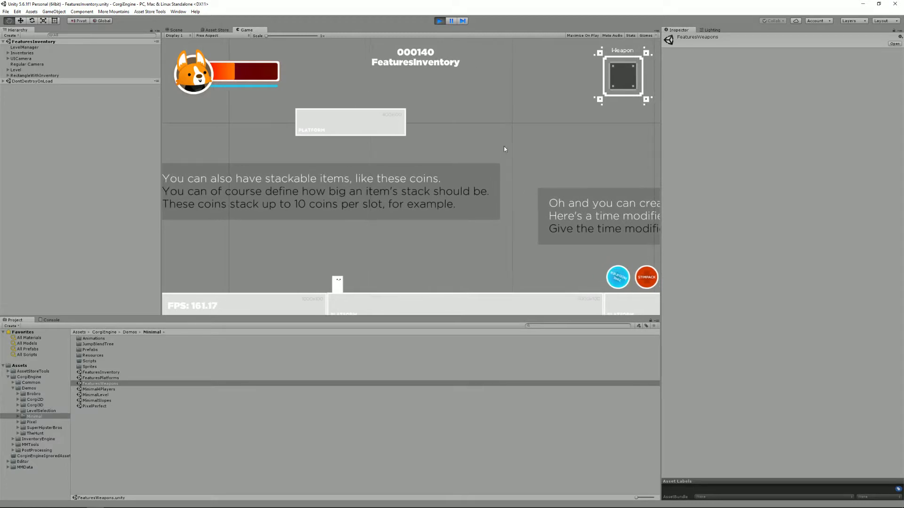
{"action": "key", "text": "i"}
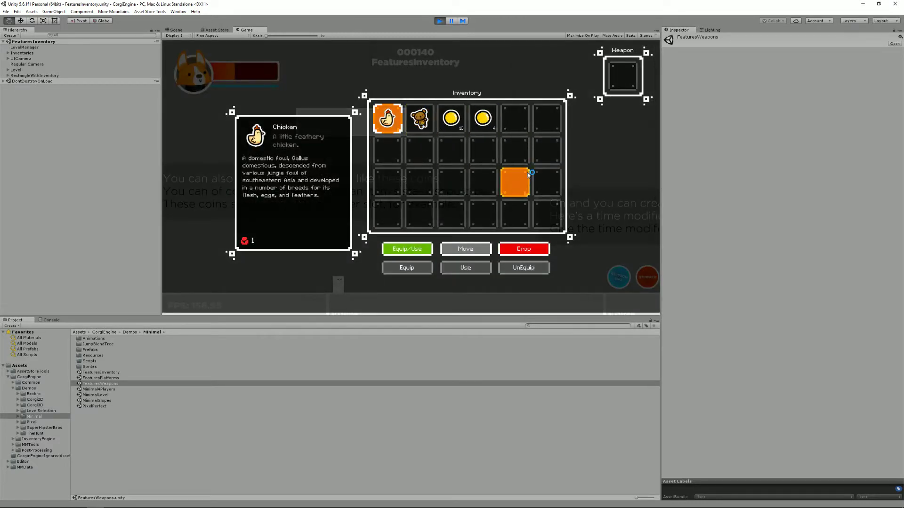
{"action": "key", "text": "i"}
Pick up the time modifier and the two stimpacks, and use the time modifier from the inventory.
{"action": "key", "text": "Right"}
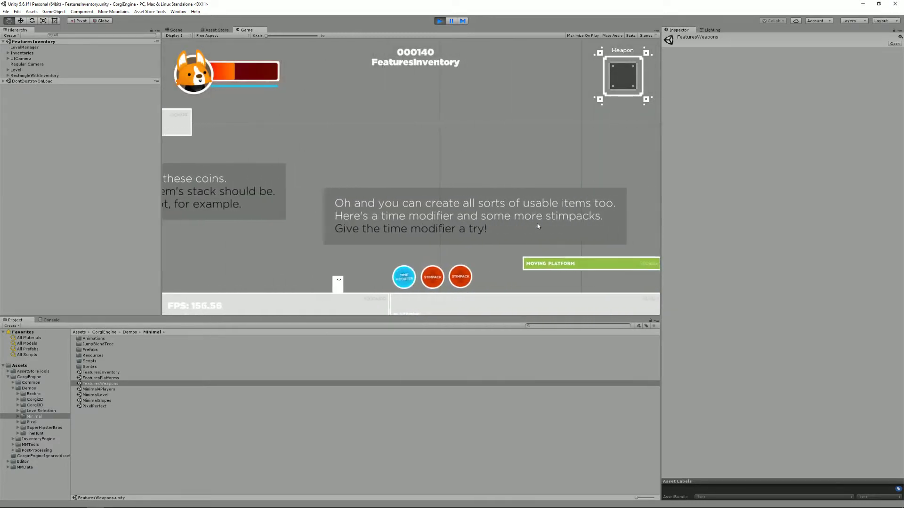
{"action": "key", "text": "Right"}
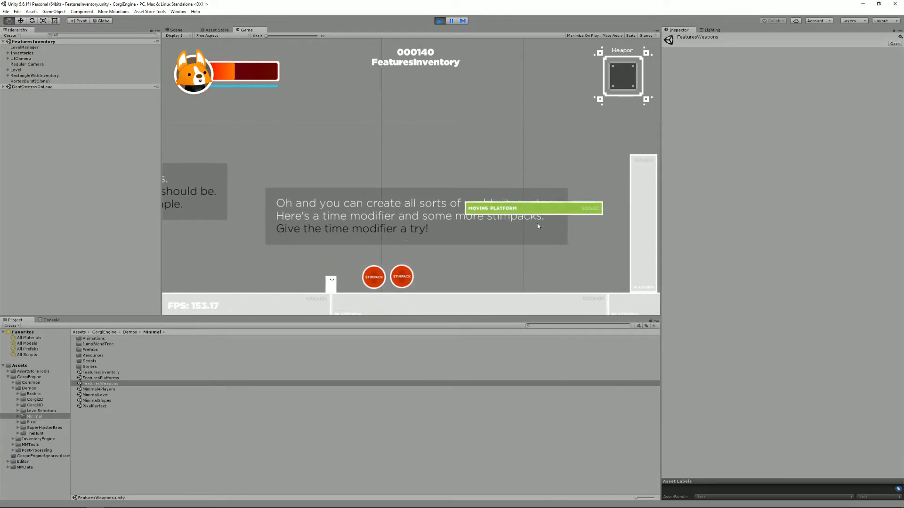
{"action": "key", "text": "i"}
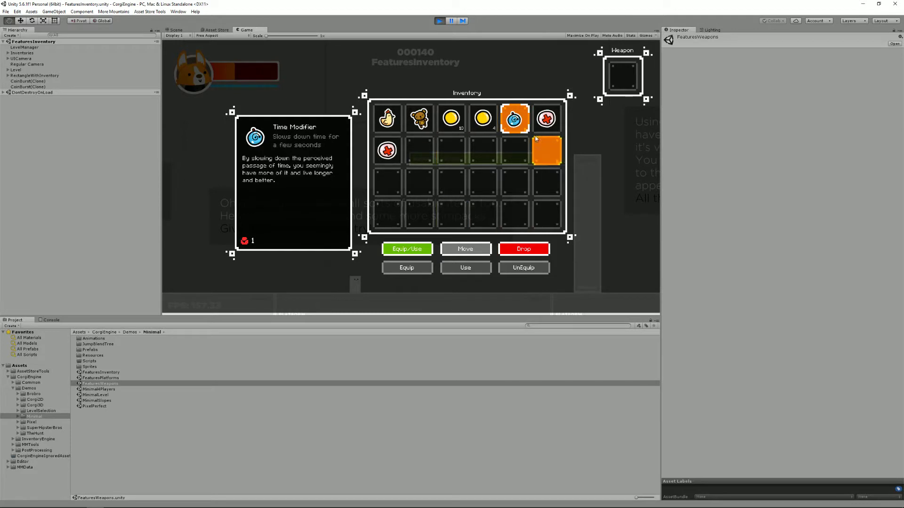
{"action": "left_click", "coordinate": [414, 248]}
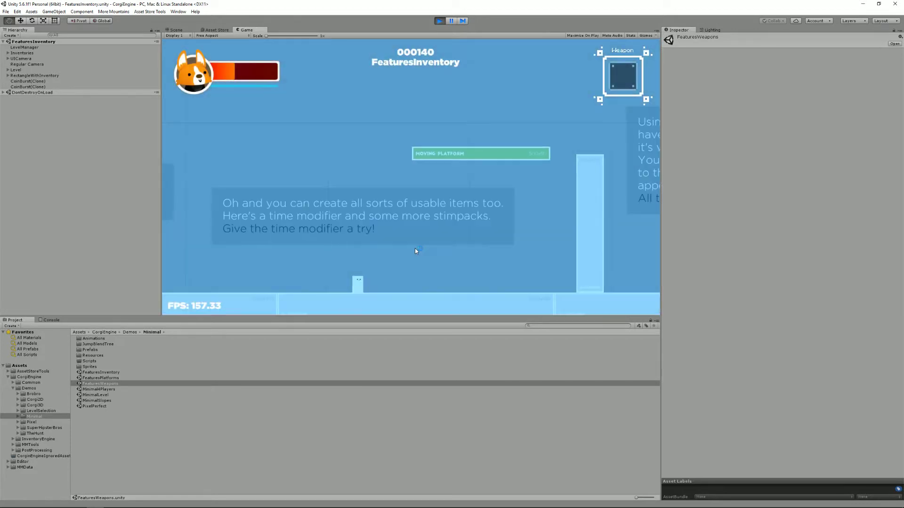
Jump onto the moving platform and ride it to get the character over the tall wall.
{"action": "key", "text": "Right"}
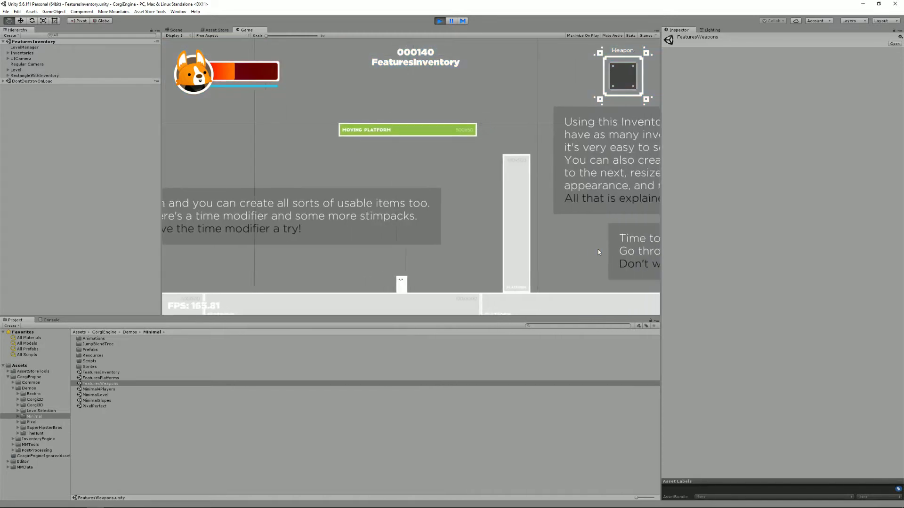
{"action": "key", "text": "Left"}
{"action": "key", "text": "space"}
{"action": "key", "text": "Right"}
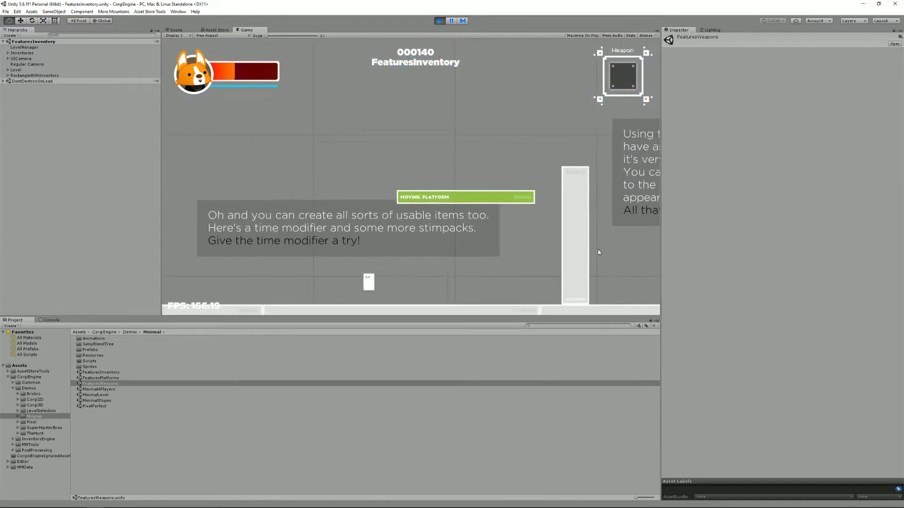
{"action": "key", "text": "space"}
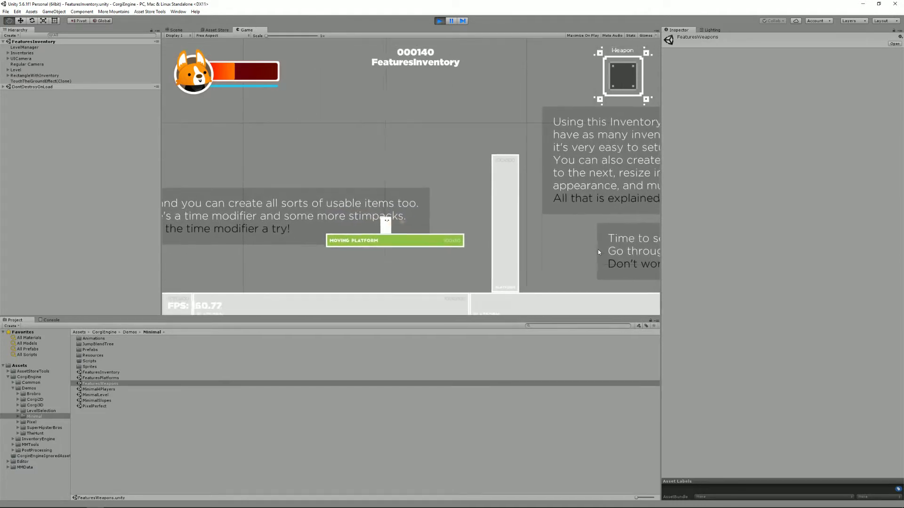
{"action": "key", "text": "Right"}
{"action": "key", "text": "space"}
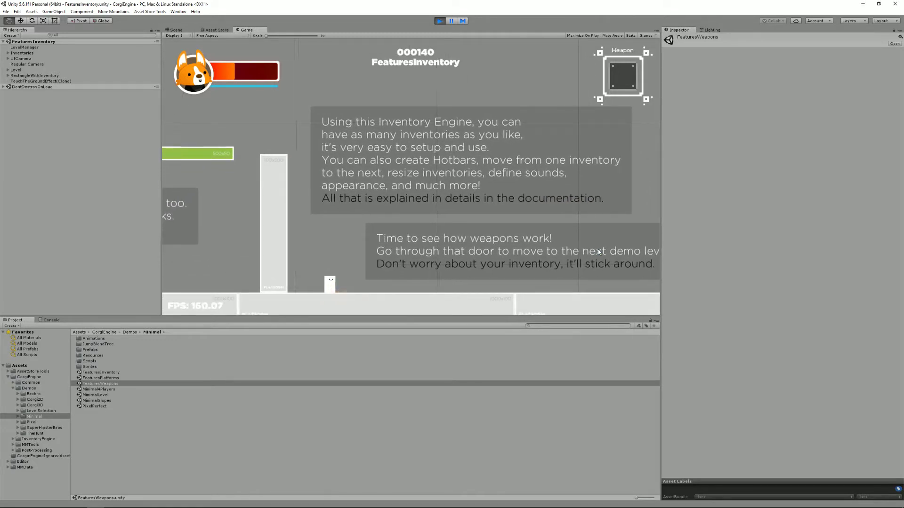
Walk the character back and forth beside the weapons sign, and open and close the inventory.
{"action": "key", "text": "Right"}
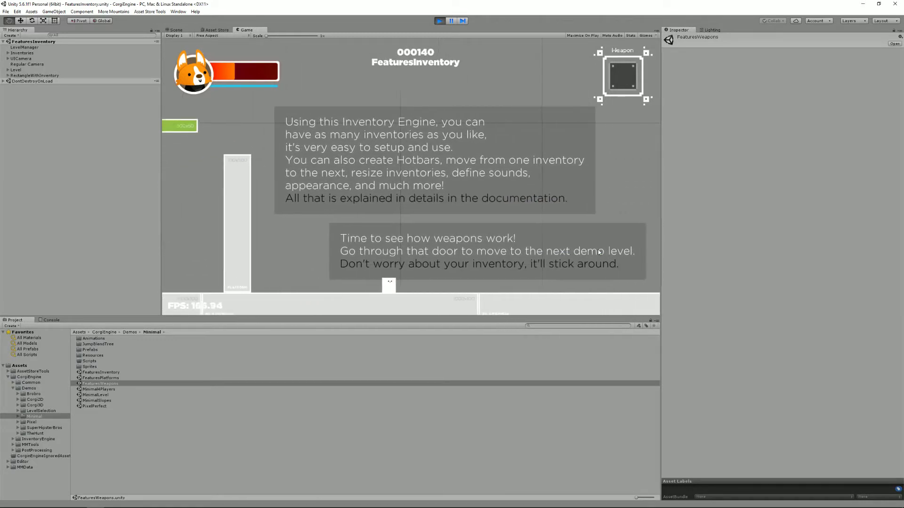
{"action": "key", "text": "Left"}
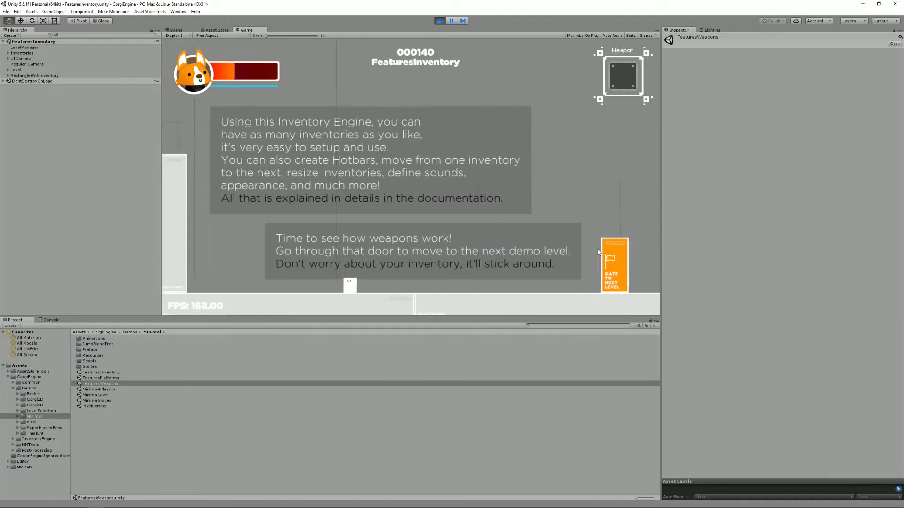
{"action": "key", "text": "i"}
{"action": "key", "text": "i"}
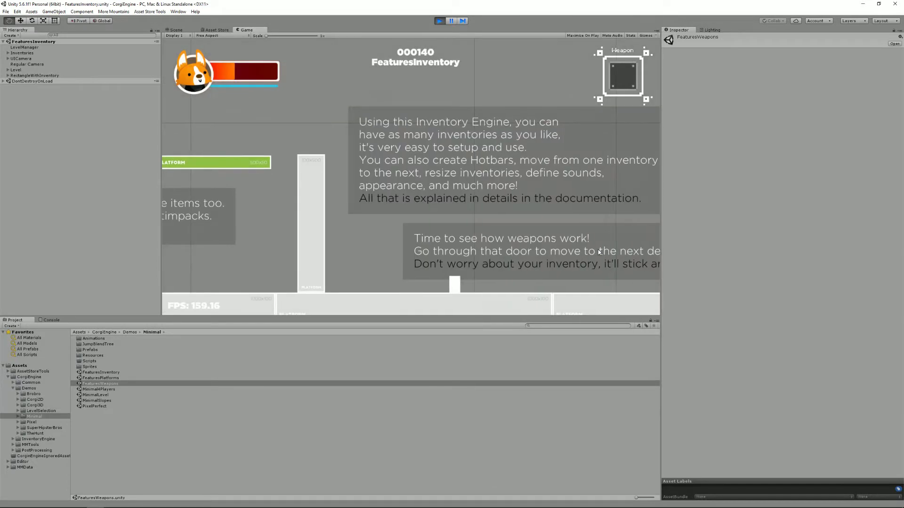
Review the inventory on the way to the gate and go through it into the FeaturesWeapons level.
{"action": "key", "text": "Right"}
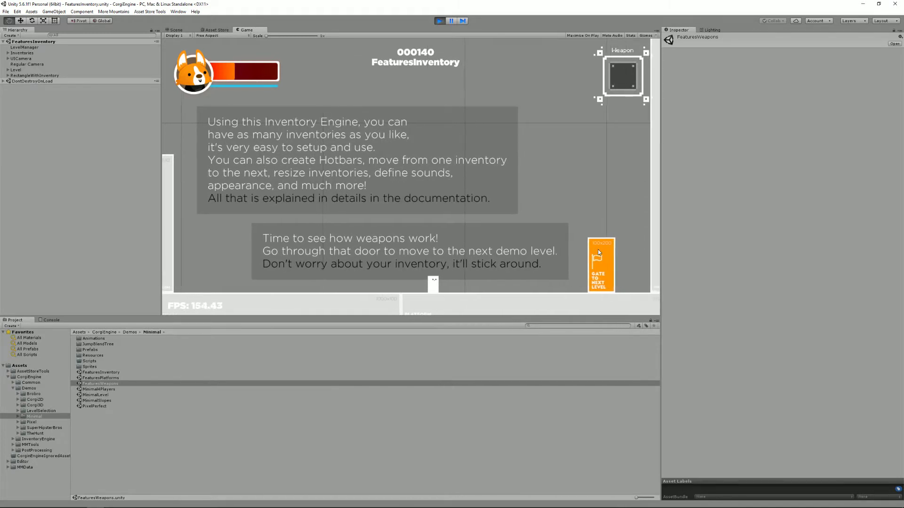
{"action": "key", "text": "Right"}
{"action": "key", "text": "i"}
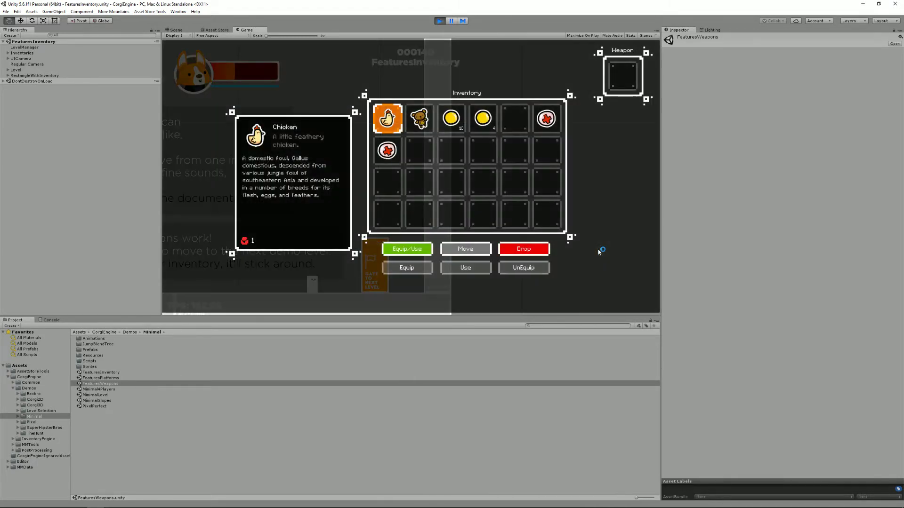
{"action": "key", "text": "i"}
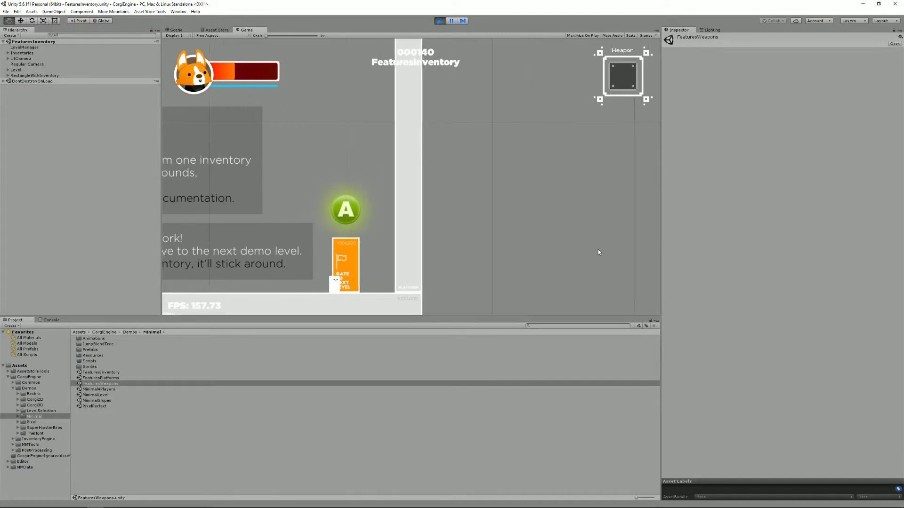
{"action": "key", "text": "space"}
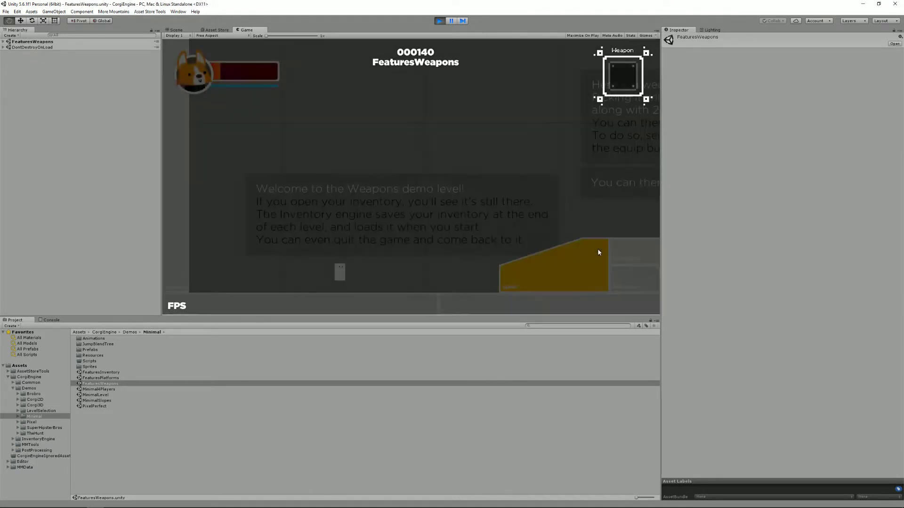
Walk the character up the slope and pick up the machine gun.
{"action": "key", "text": "Right"}
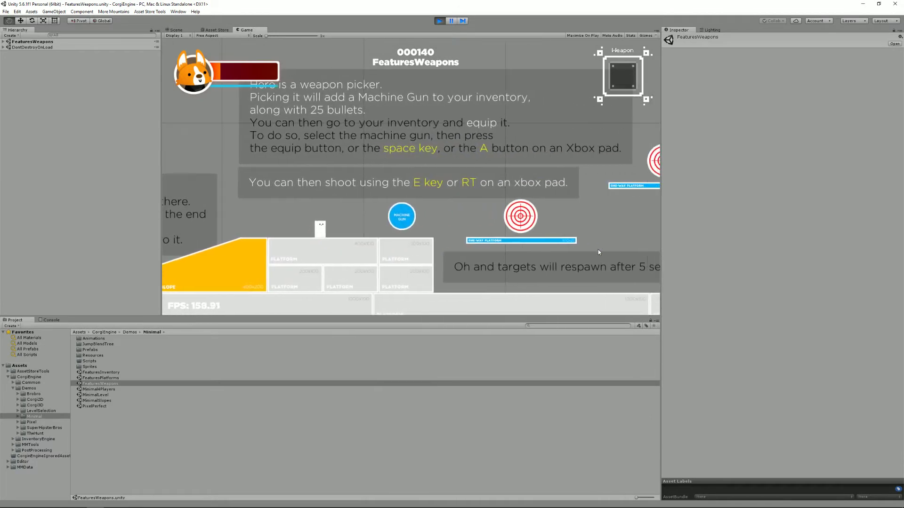
{"action": "key", "text": "Right"}
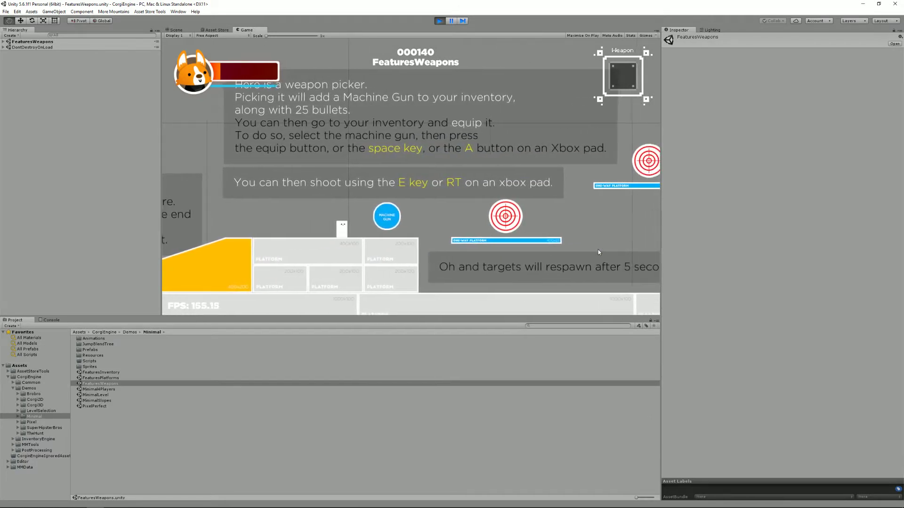
{"action": "key", "text": "Right"}
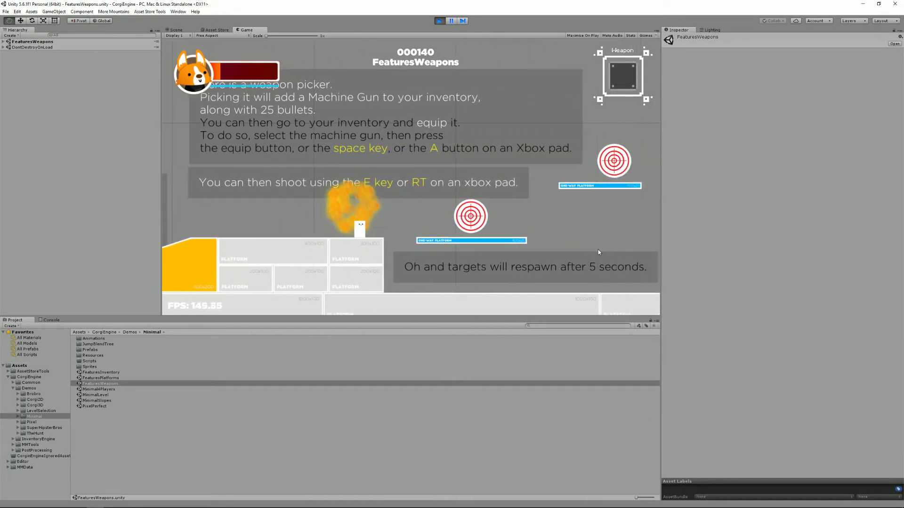
Browse the inventory slots to examine the carried-over items and the bullets supplied with the machine gun.
{"action": "key", "text": "i"}
{"action": "key", "text": "Right"}
{"action": "key", "text": "Right"}
{"action": "key", "text": "Right"}
{"action": "key", "text": "Right"}
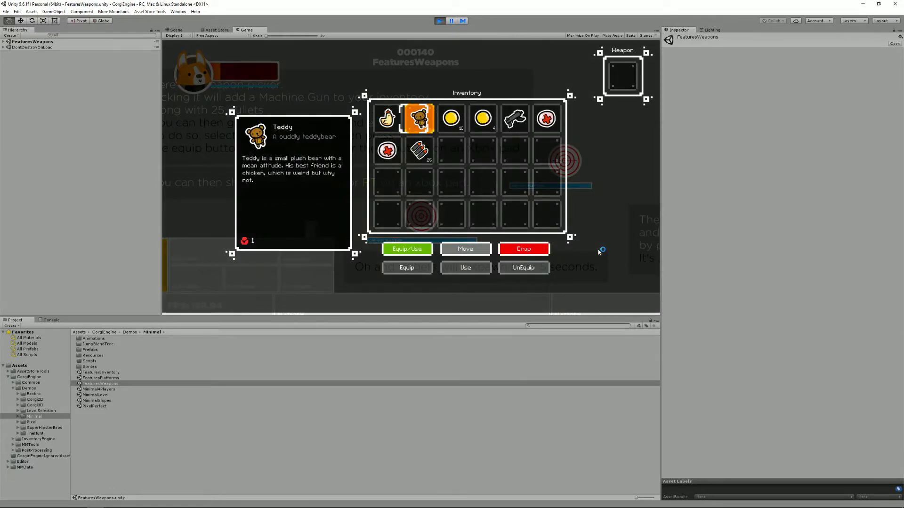
{"action": "key", "text": "Down"}
{"action": "key", "text": "Down"}
{"action": "key", "text": "Left"}
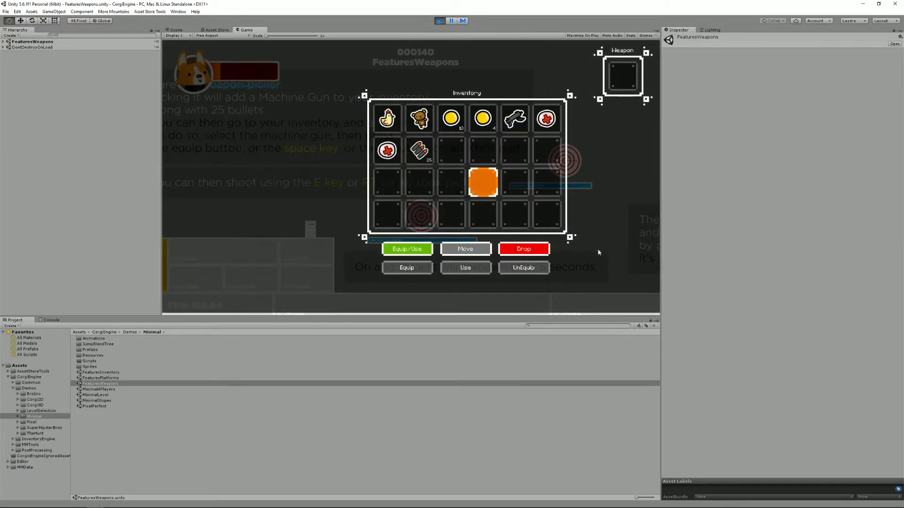
{"action": "key", "text": "Up"}
{"action": "key", "text": "Up"}
{"action": "key", "text": "Left"}
{"action": "key", "text": "Down"}
{"action": "key", "text": "Down"}
{"action": "key", "text": "Up"}
{"action": "key", "text": "Left"}
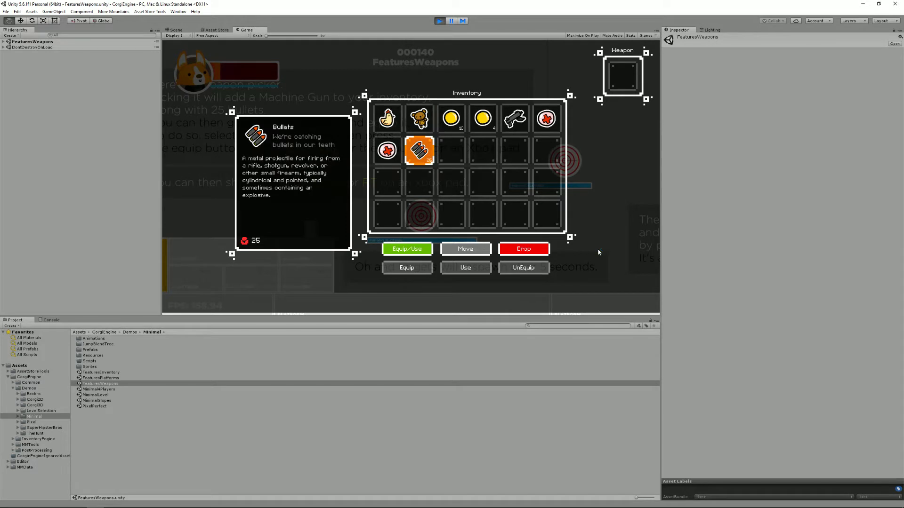
Equip the machine gun from the inventory, close the inventory and turn the character around with the weapon.
{"action": "key", "text": "Right"}
{"action": "key", "text": "Right"}
{"action": "key", "text": "Right"}
{"action": "key", "text": "Up"}
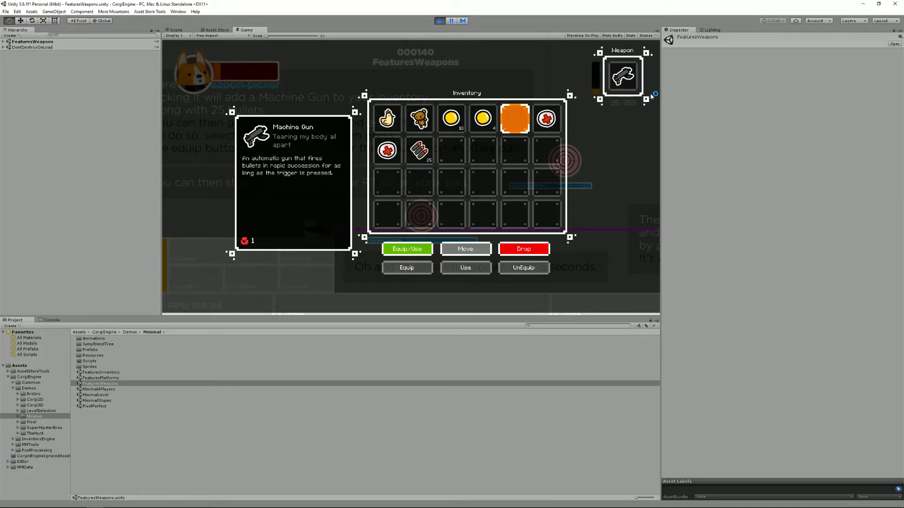
{"action": "key", "text": "i"}
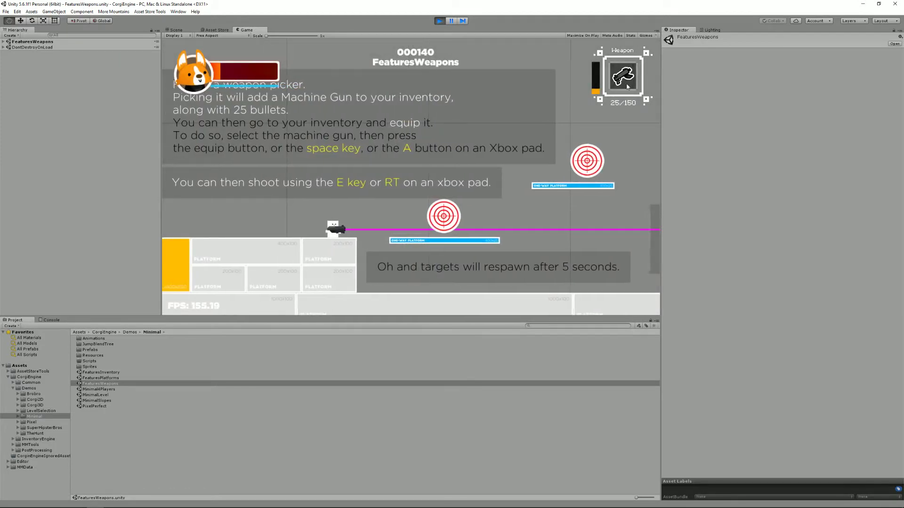
{"action": "key", "text": "Left"}
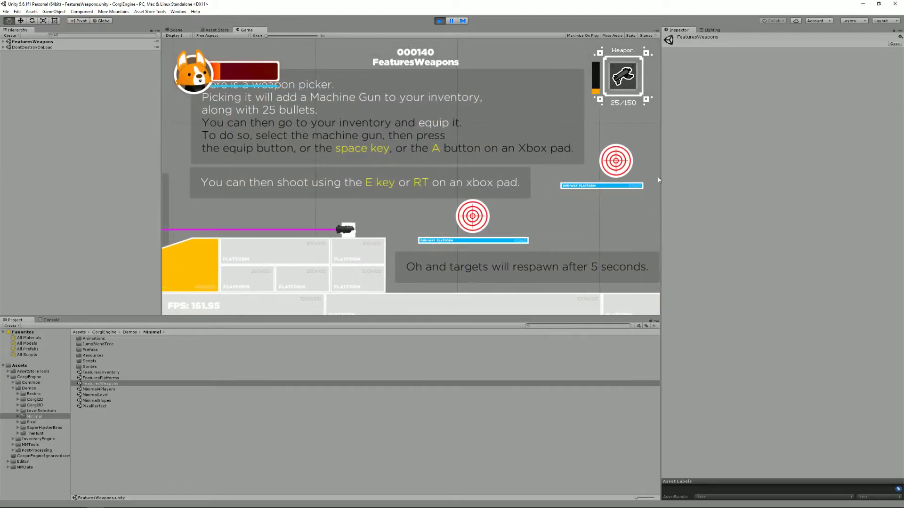
Open the inventory, browse the chicken and coin slots, and close it again.
{"action": "key", "text": "i"}
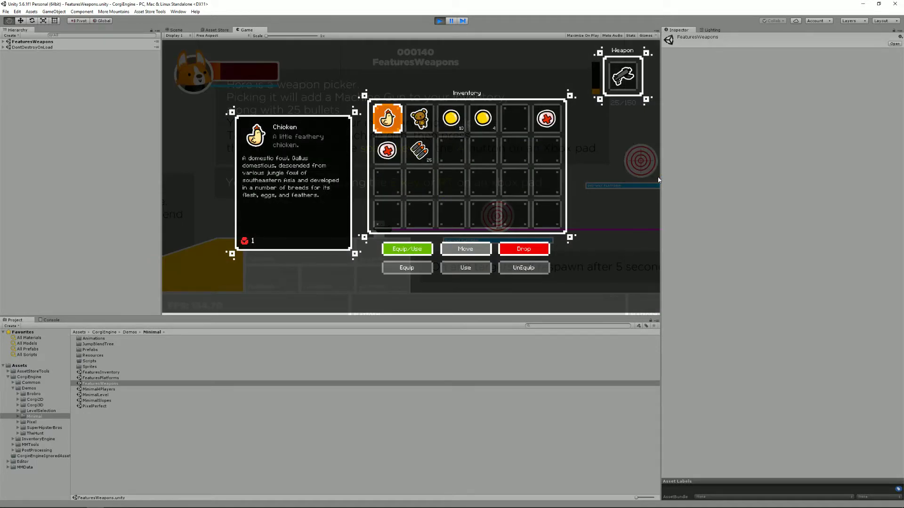
{"action": "key", "text": "Right"}
{"action": "key", "text": "Left"}
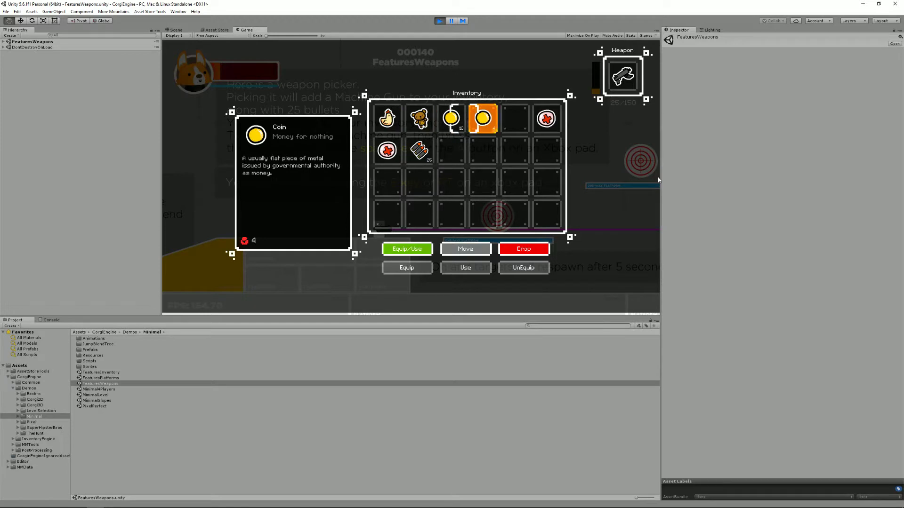
{"action": "key", "text": "i"}
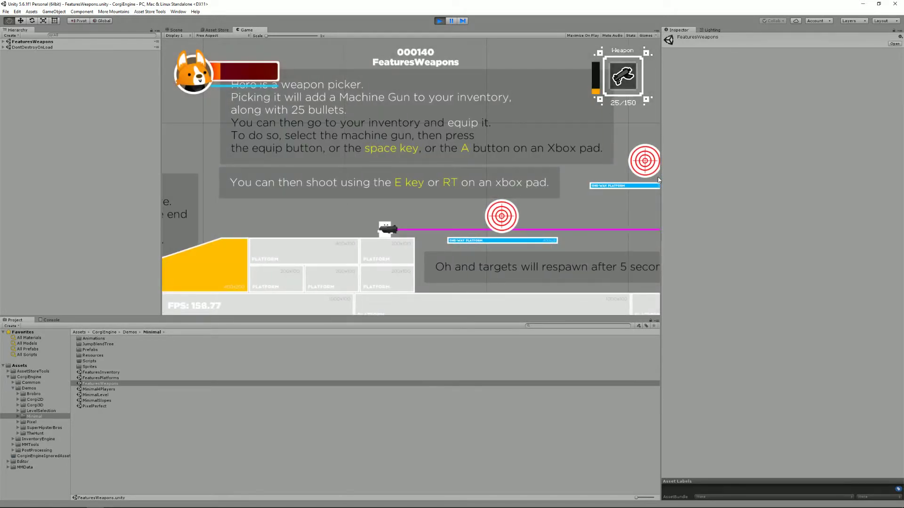
Walk the character back along the platform above the slope and fire the machine gun toward the nearest target.
{"action": "key", "text": "Left"}
{"action": "key", "text": "Up"}
{"action": "key", "text": "Right"}
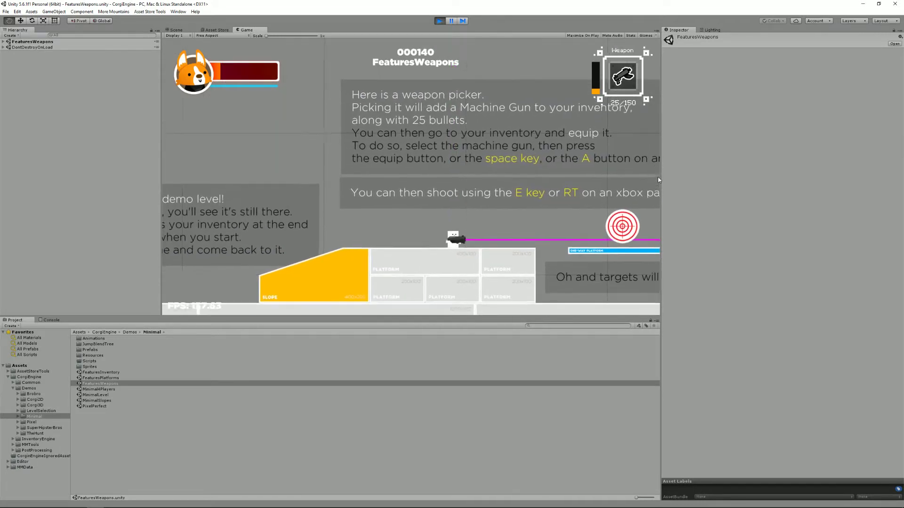
{"action": "key", "text": "Left"}
{"action": "key", "text": "Up"}
{"action": "key", "text": "e"}
{"action": "key", "text": "Right"}
{"action": "key", "text": "e"}
{"action": "key", "text": "e"}
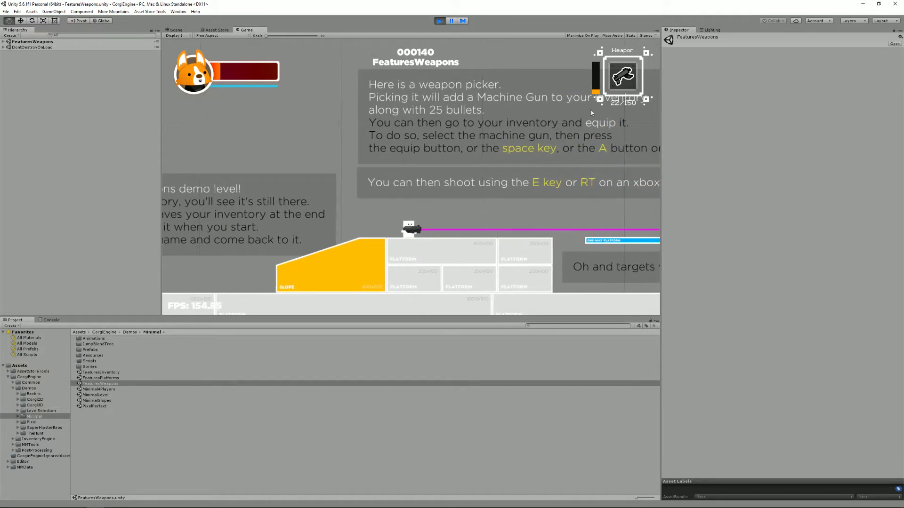
Advance to the platform's far edge, then jump and shoot the targets above the two one-way platforms.
{"action": "key", "text": "Right"}
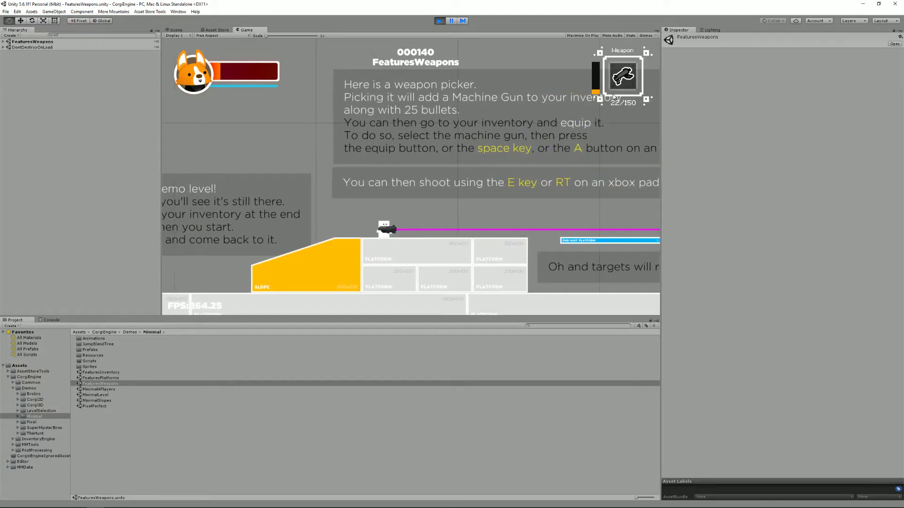
{"action": "key", "text": "e"}
{"action": "key", "text": "e"}
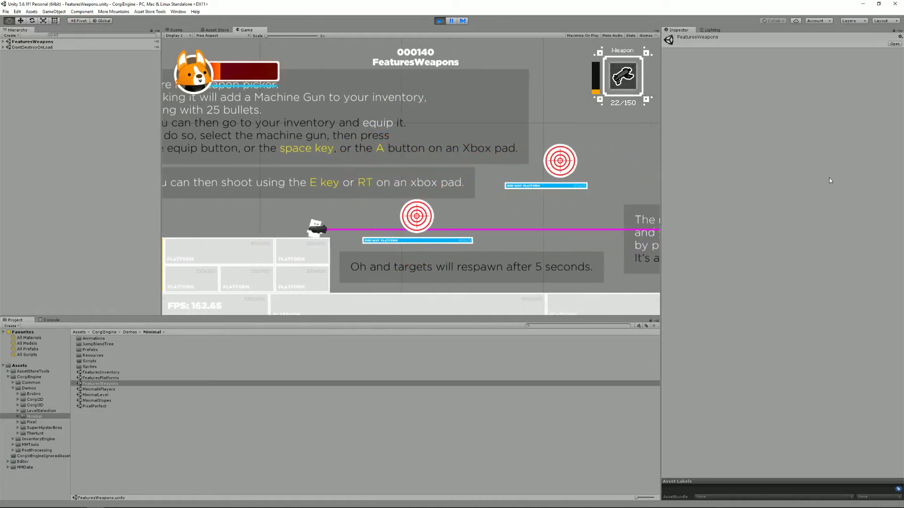
{"action": "key", "text": "space"}
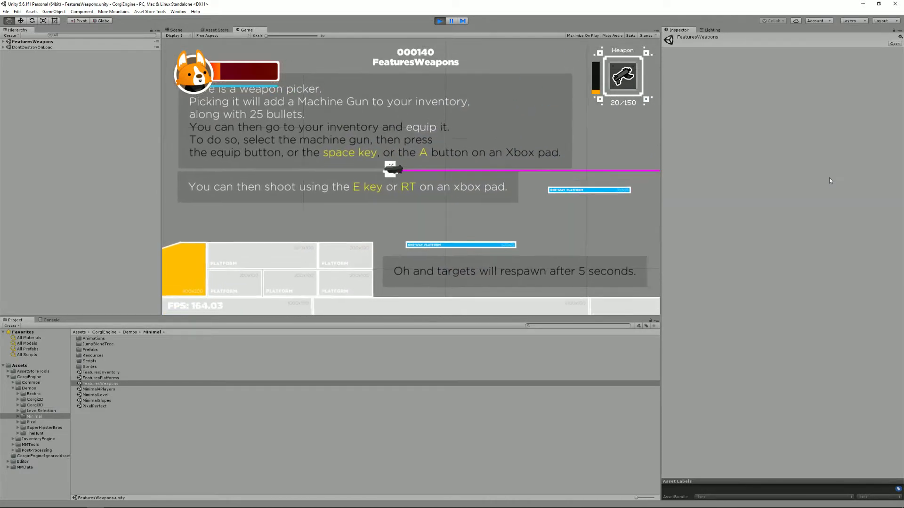
Jump across the one-way platforms to the higher one and fire the machine gun at the floating targets ahead.
{"action": "key", "text": "Right"}
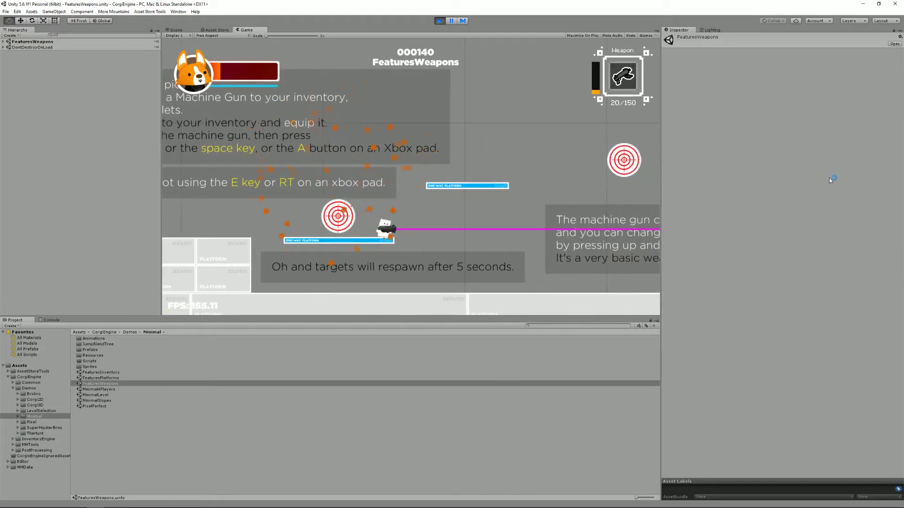
{"action": "key", "text": "space"}
{"action": "key", "text": "Right"}
{"action": "key", "text": "e"}
{"action": "key", "text": "Right"}
{"action": "key", "text": "e"}
{"action": "key", "text": "e"}
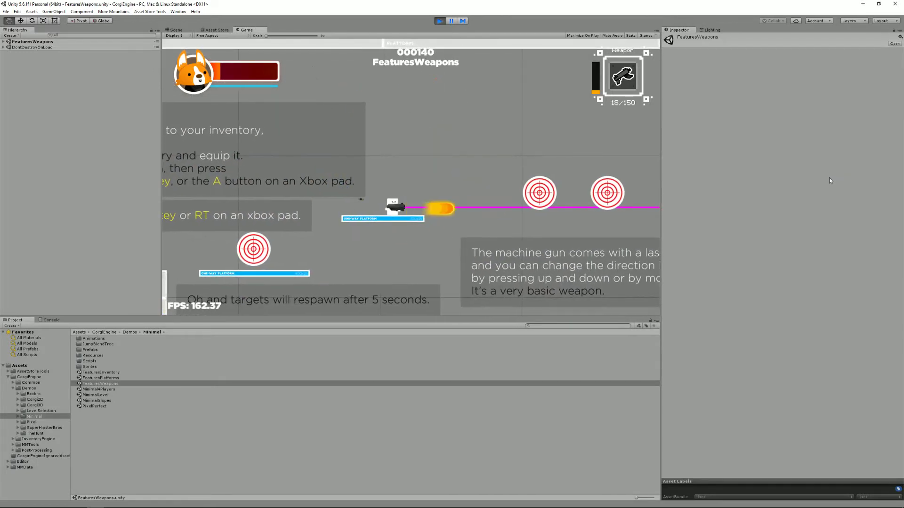
Cross the slope, fire the machine gun diagonally upward near the raised targets and walk on toward the bullet pickups.
{"action": "key", "text": "Right"}
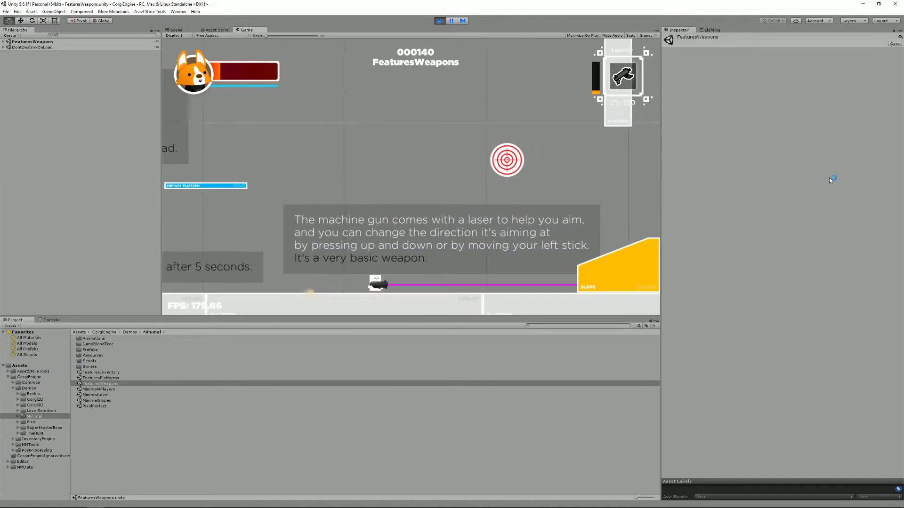
{"action": "key", "text": "Up"}
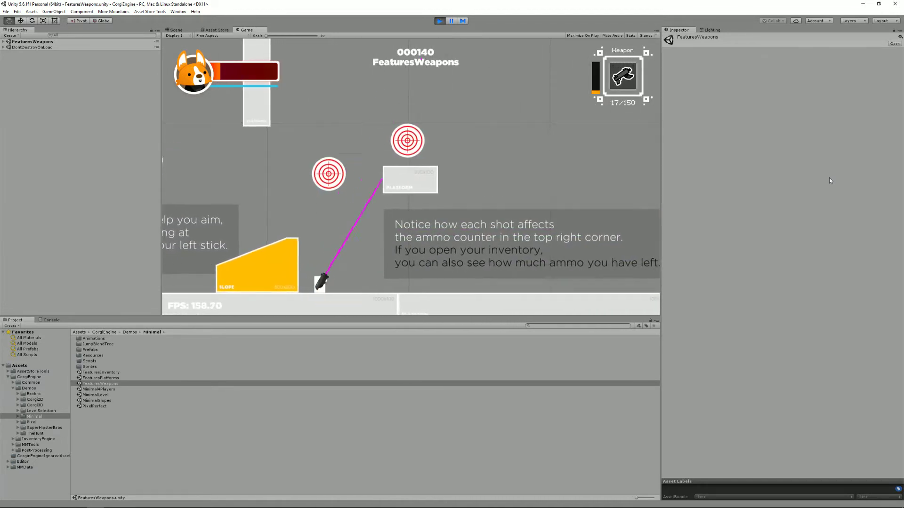
{"action": "key", "text": "e"}
{"action": "key", "text": "Right"}
{"action": "key", "text": "Right"}
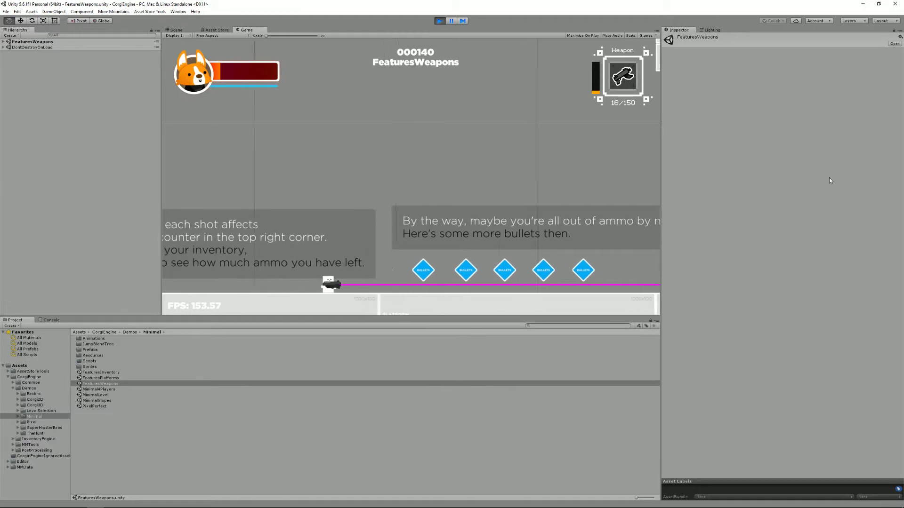
Aim the machine gun upward before the bullet pickups and fire a few more shots.
{"action": "key", "text": "Right"}
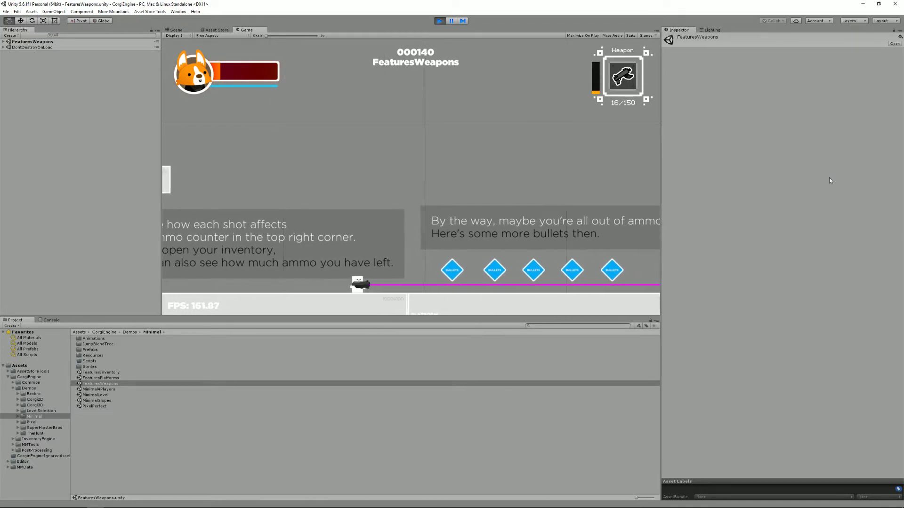
{"action": "key", "text": "Up"}
{"action": "key", "text": "e"}
{"action": "key", "text": "Right"}
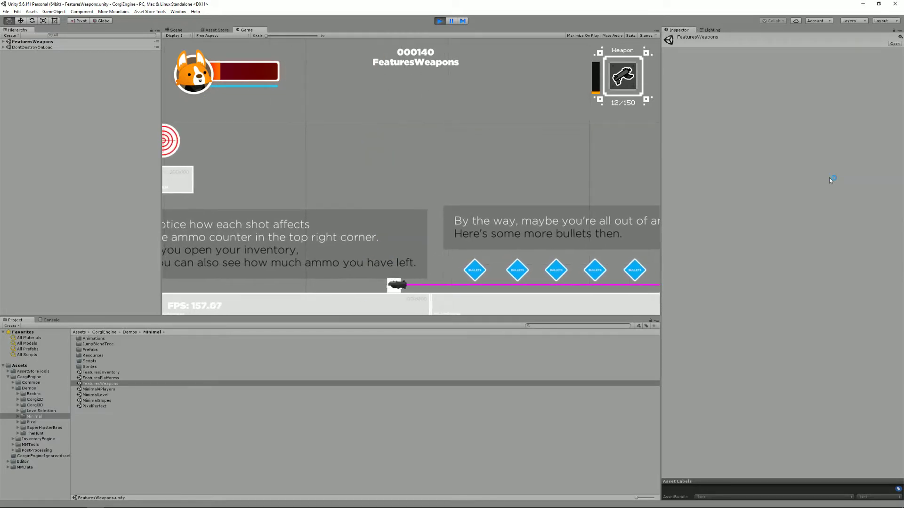
Collect the five bullet pickups and check the bullet stacks in the inventory.
{"action": "key", "text": "Right"}
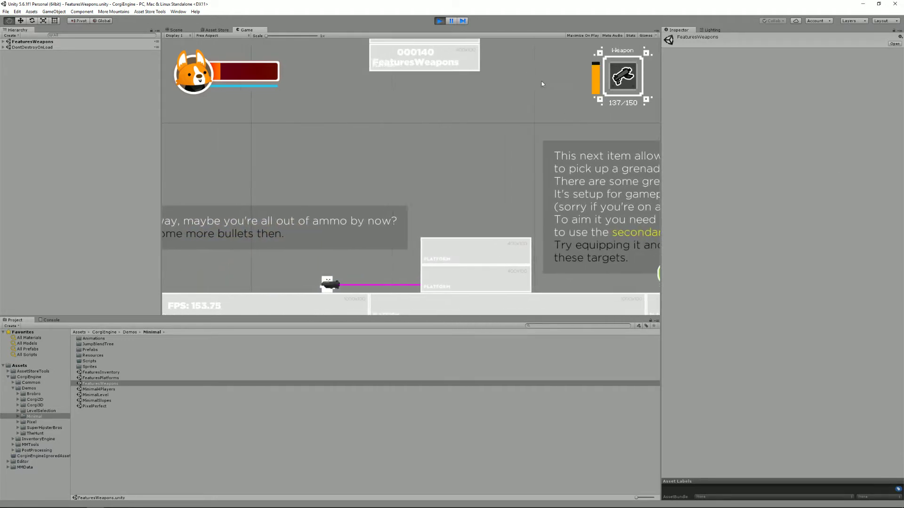
{"action": "key", "text": "i"}
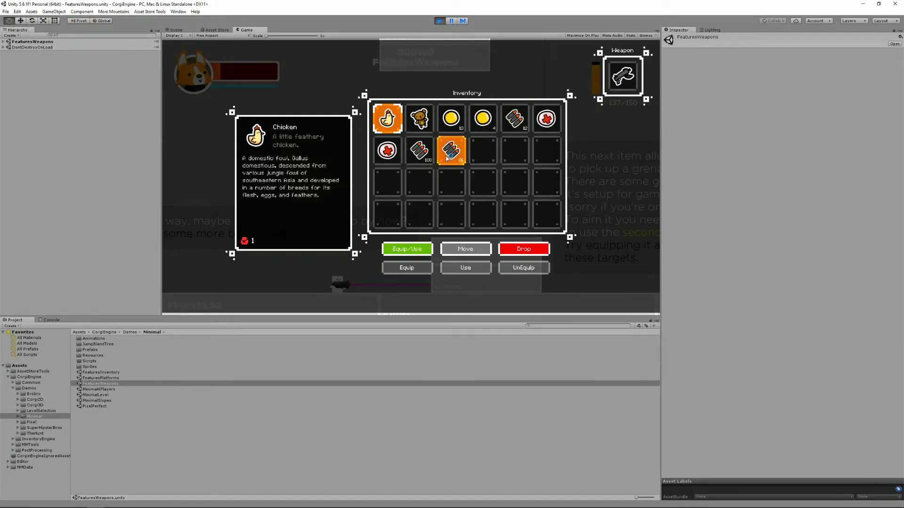
{"action": "key", "text": "i"}
Jump over the stacked platforms and pick up the grenade launcher and the two grenade packs.
{"action": "key", "text": "Right"}
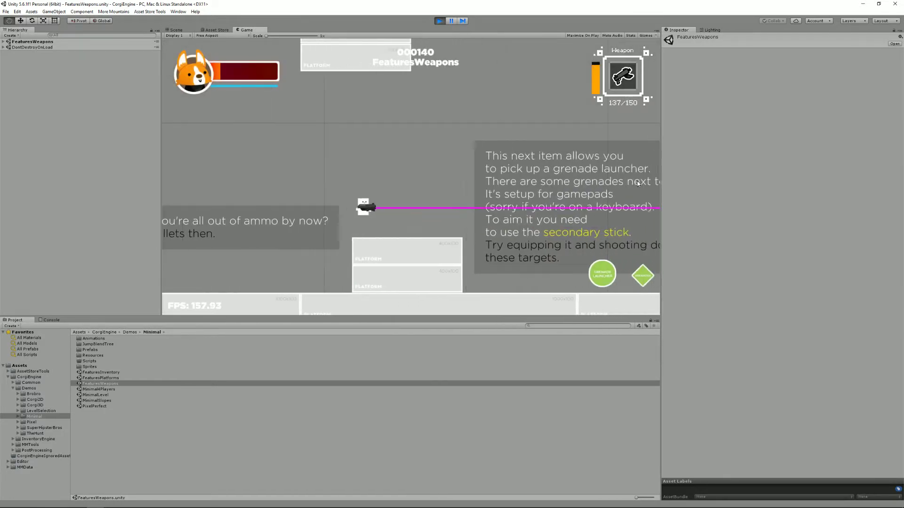
{"action": "key", "text": "Right"}
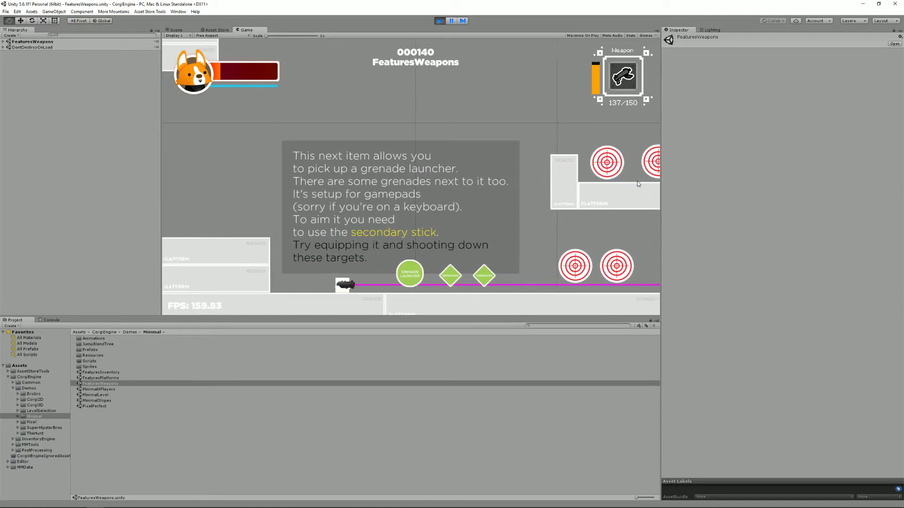
{"action": "key", "text": "Right"}
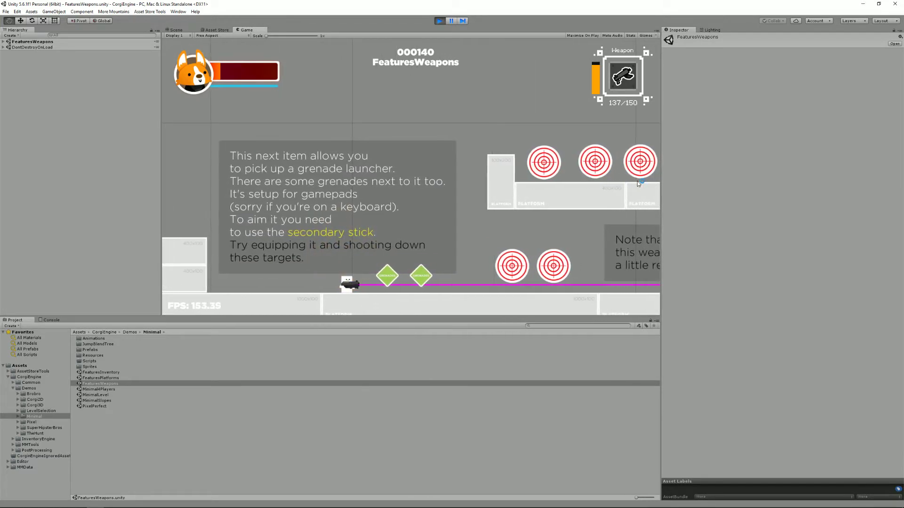
{"action": "key", "text": "Left"}
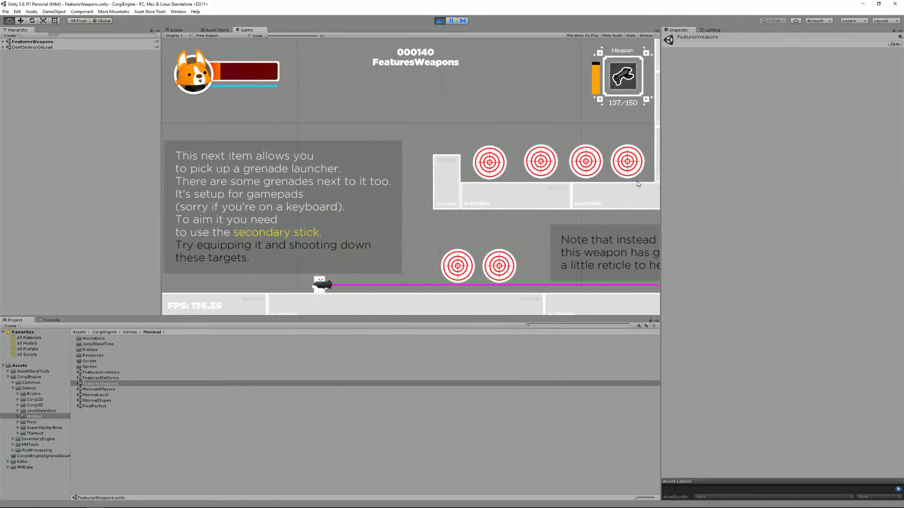
{"action": "key", "text": "Right"}
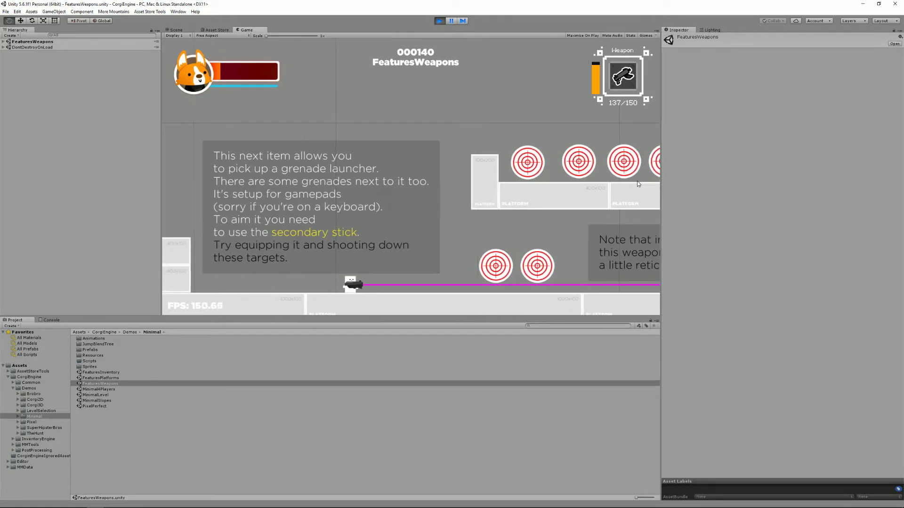
Equip the grenade launcher from the inventory and close the inventory.
{"action": "key", "text": "i"}
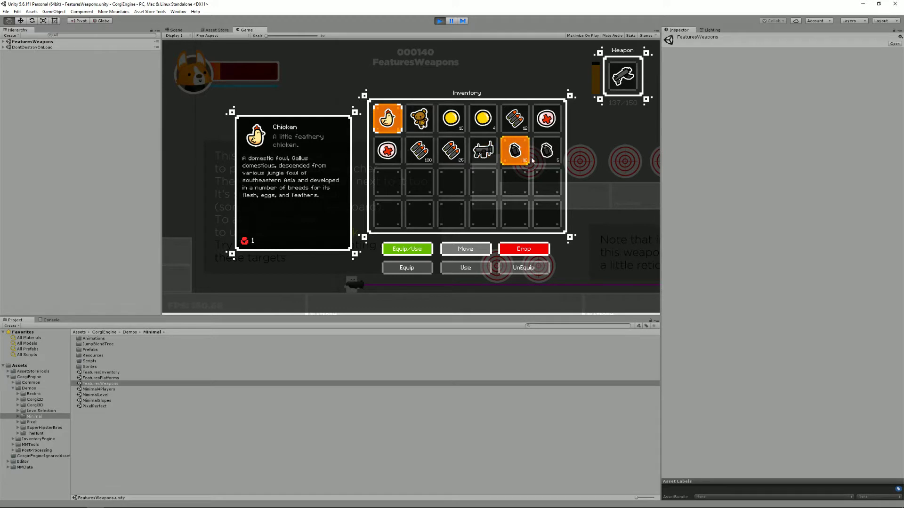
{"action": "left_click", "coordinate": [482, 151]}
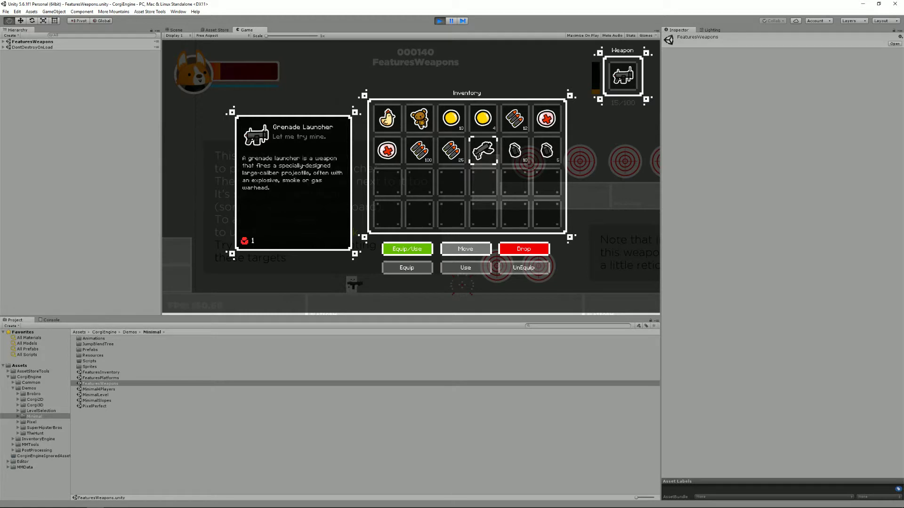
{"action": "key", "text": "i"}
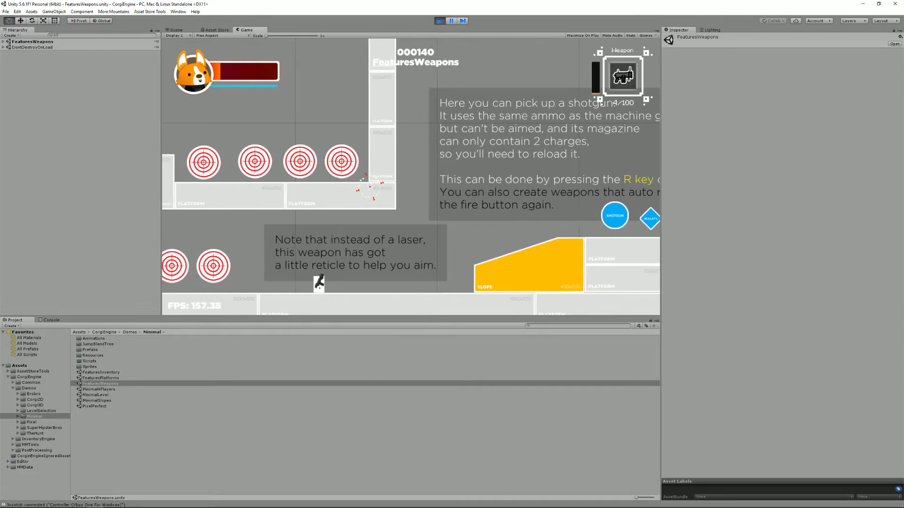
Re-equip the machine gun from the inventory and return to the level.
{"action": "key", "text": "i"}
{"action": "key", "text": "Right"}
{"action": "key", "text": "Down"}
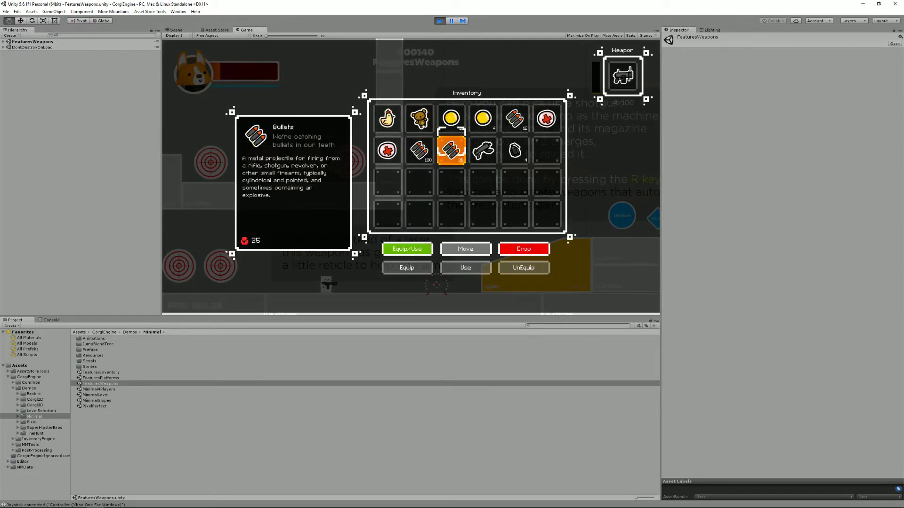
{"action": "key", "text": "i"}
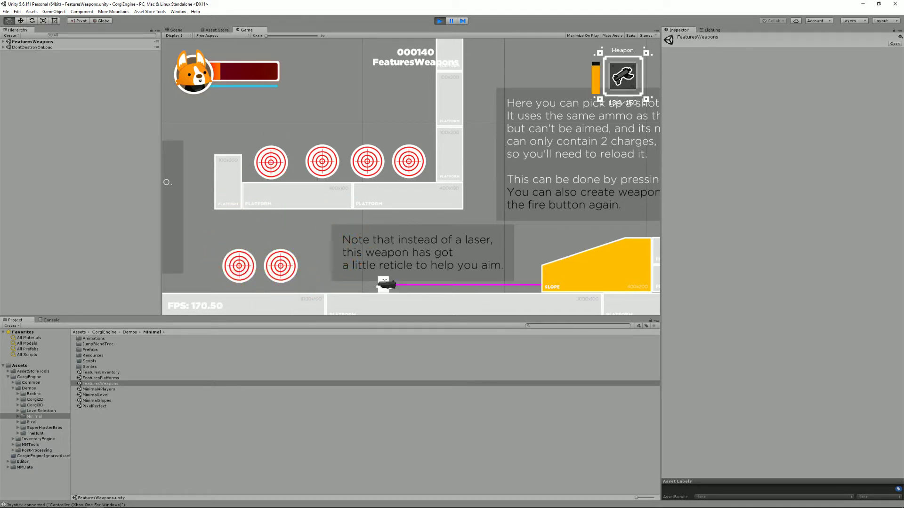
Walk up the slope, pick up the shotgun and the two bullet packs, and equip the shotgun.
{"action": "key", "text": "Right"}
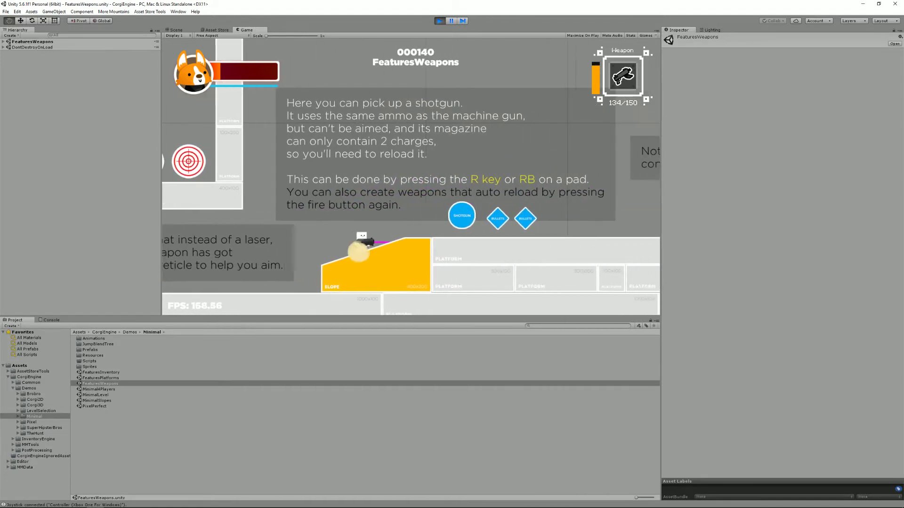
{"action": "key", "text": "Right"}
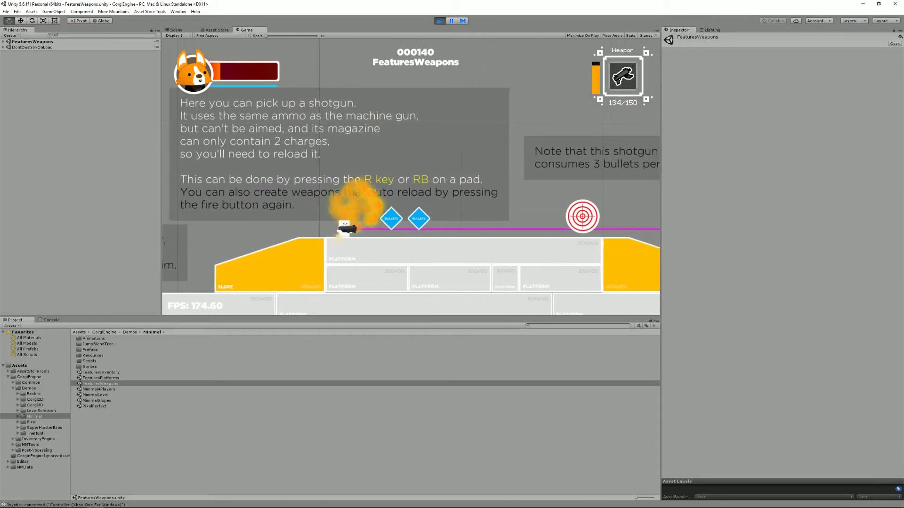
{"action": "key", "text": "e"}
{"action": "key", "text": "Right"}
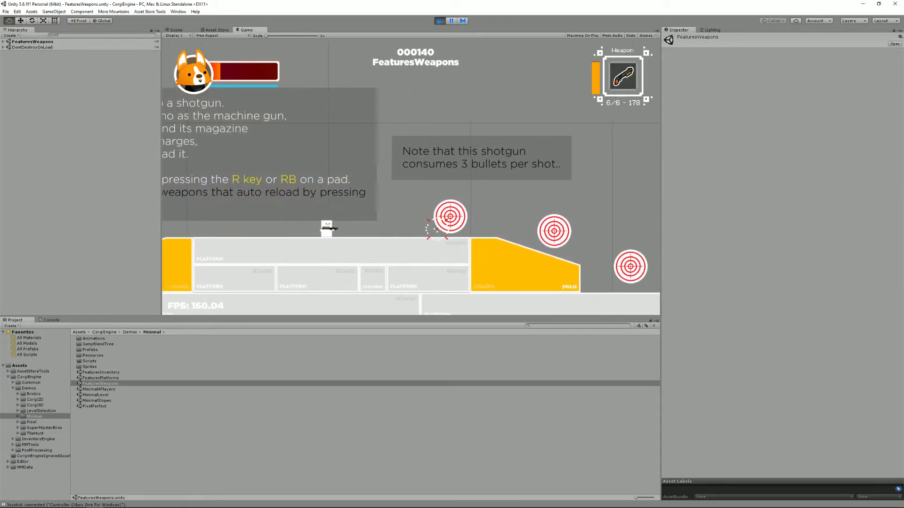
Walk the character back and forth on the raised platform, turning and aiming the shotgun level and upward.
{"action": "key", "text": "Left"}
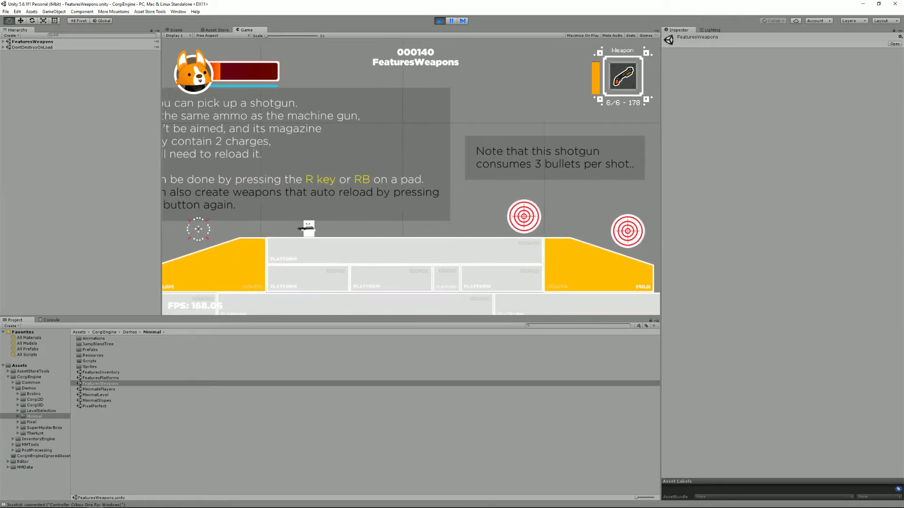
{"action": "key", "text": "Right"}
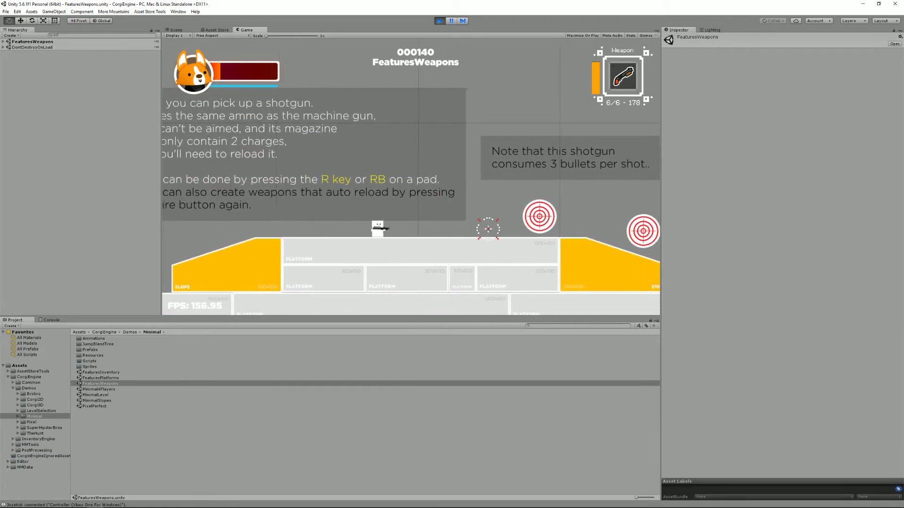
{"action": "key", "text": "Right"}
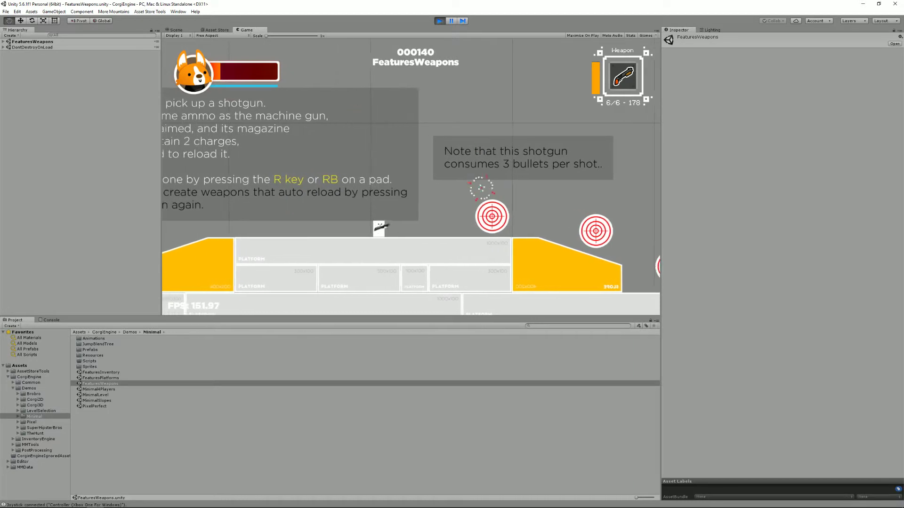
{"action": "key", "text": "Left"}
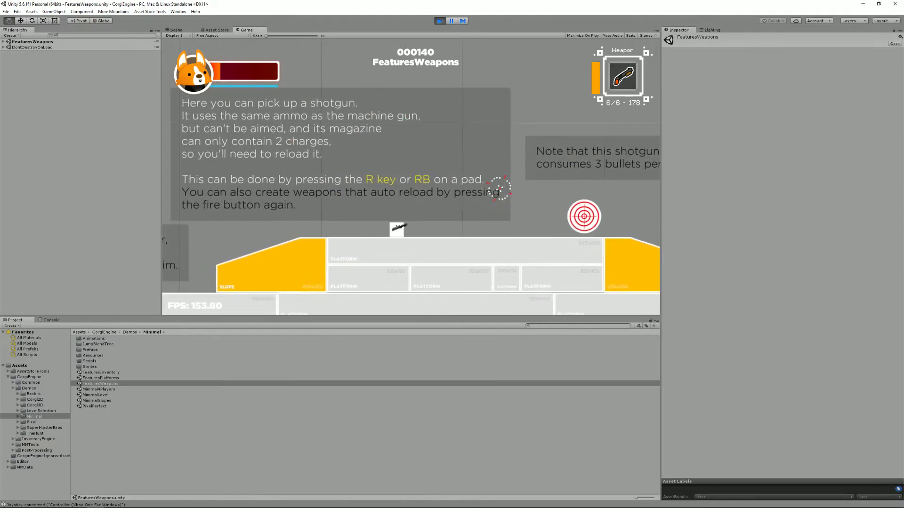
{"action": "key", "text": "Right"}
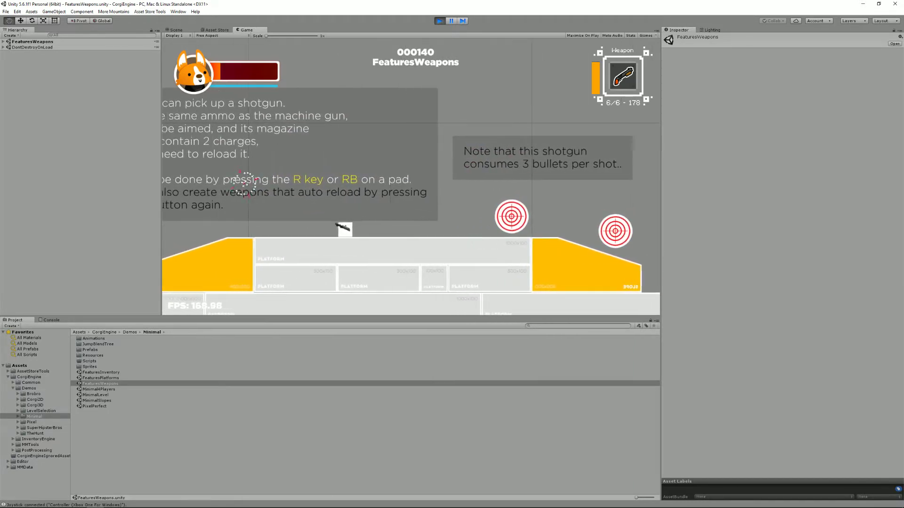
Walk along the raised platform, then open the inventory to view the collected items and close it again.
{"action": "key", "text": "Right"}
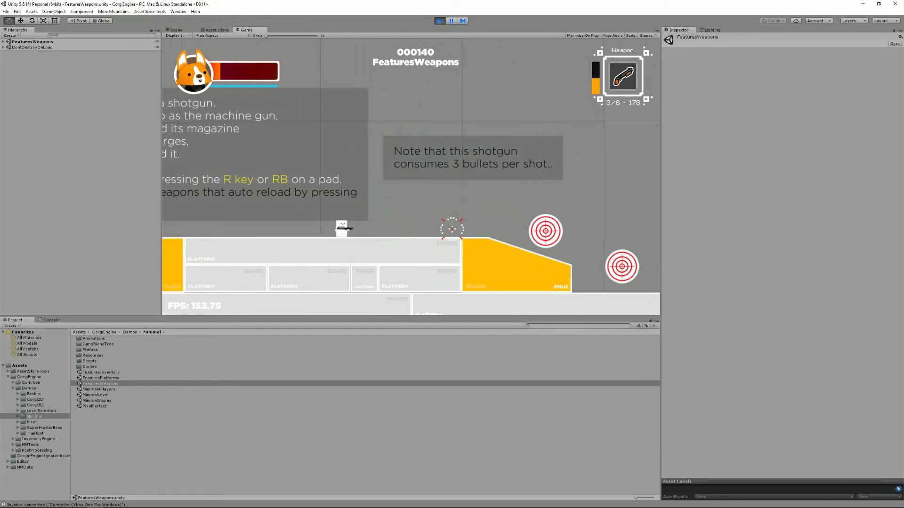
{"action": "key", "text": "i"}
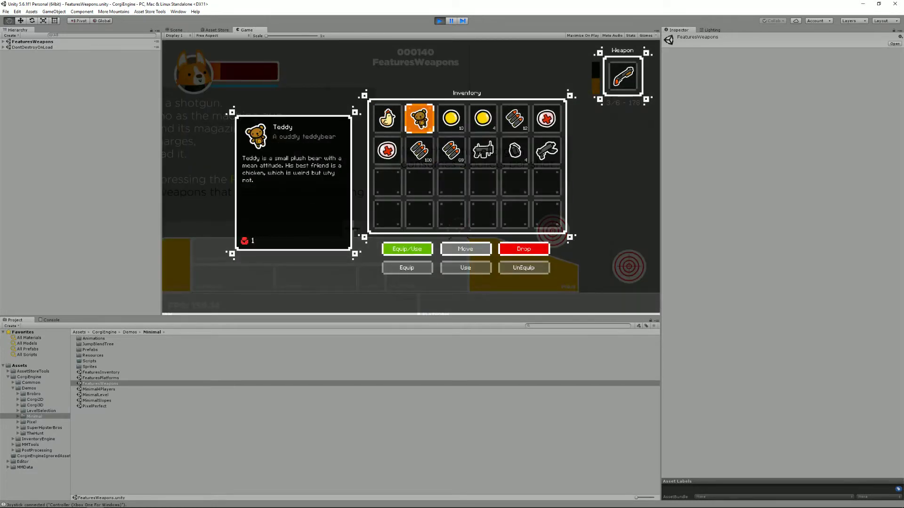
{"action": "key", "text": "i"}
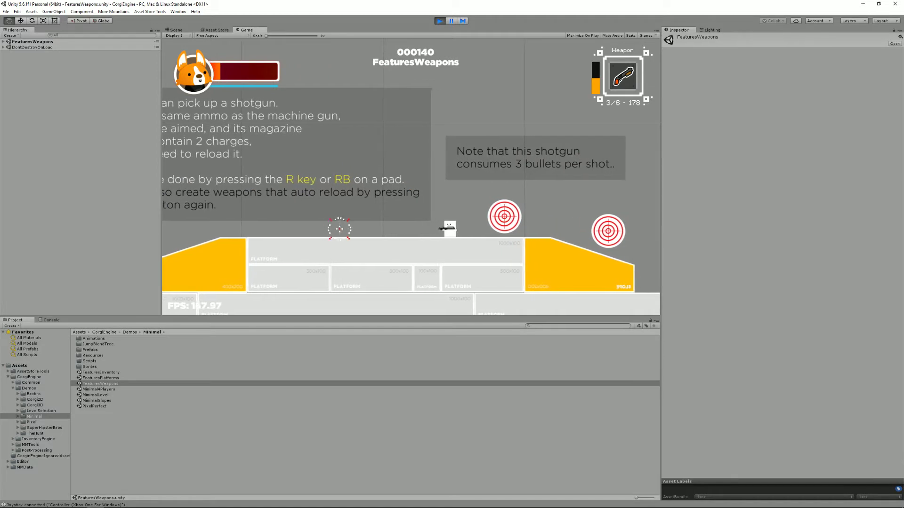
Turn back and forth on the platform and fire the shotgun's remaining charge at the nearest target.
{"action": "key", "text": "Left"}
{"action": "key", "text": "Right"}
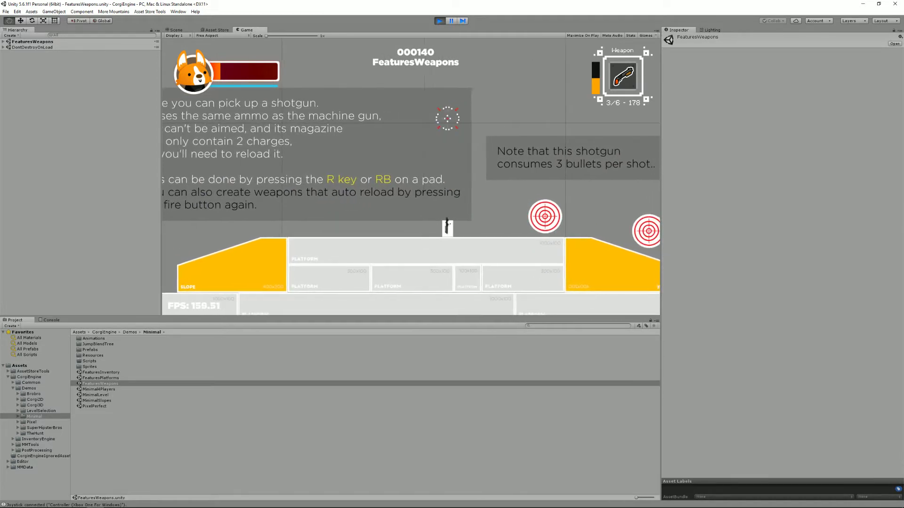
{"action": "key", "text": "e"}
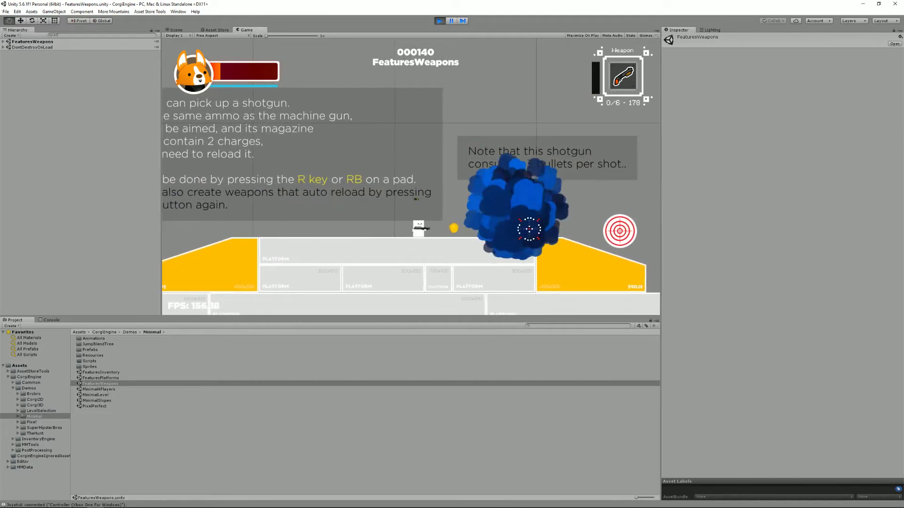
Walk back and forth on the platform with the empty shotgun and reload it.
{"action": "key", "text": "Right"}
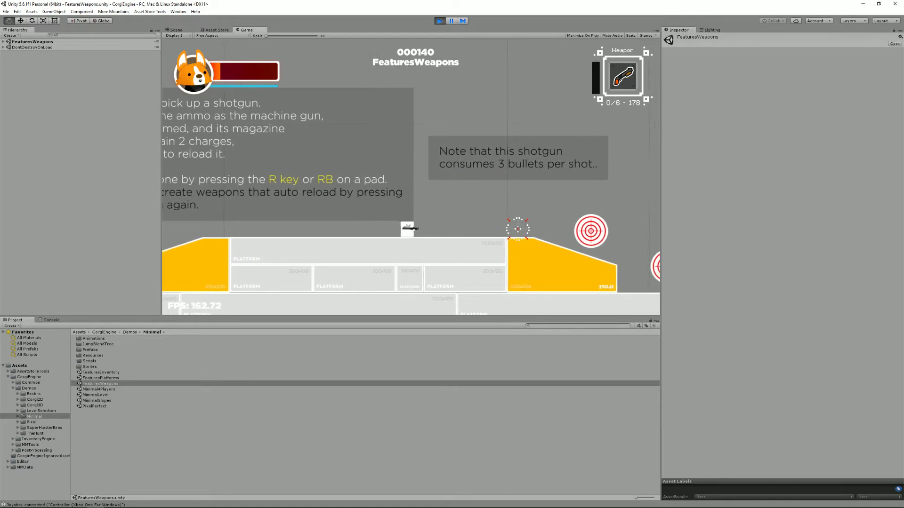
{"action": "key", "text": "Left"}
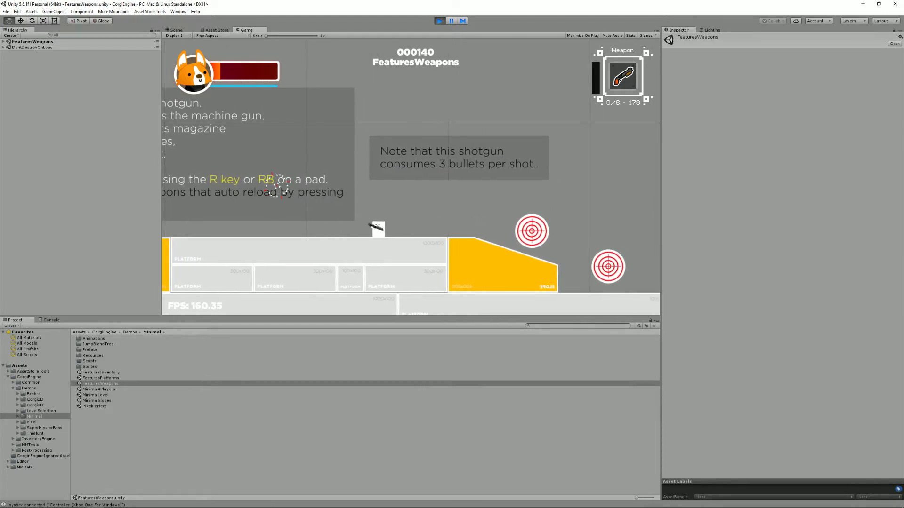
{"action": "key", "text": "Left"}
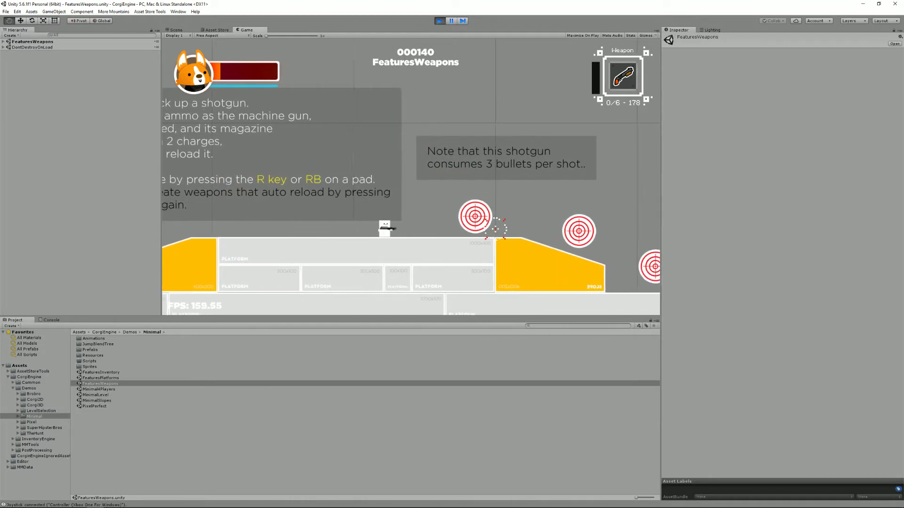
{"action": "key", "text": "Right"}
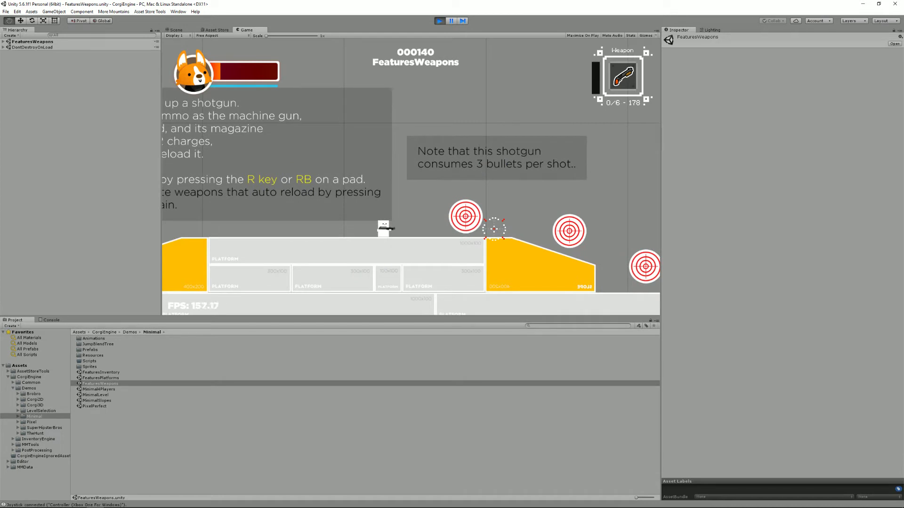
{"action": "key", "text": "Right"}
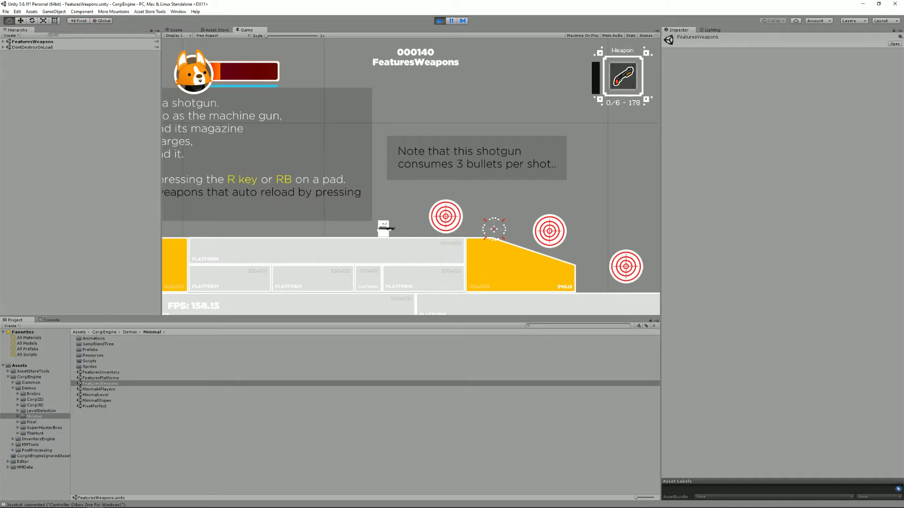
{"action": "key", "text": "r"}
{"action": "key", "text": "Right"}
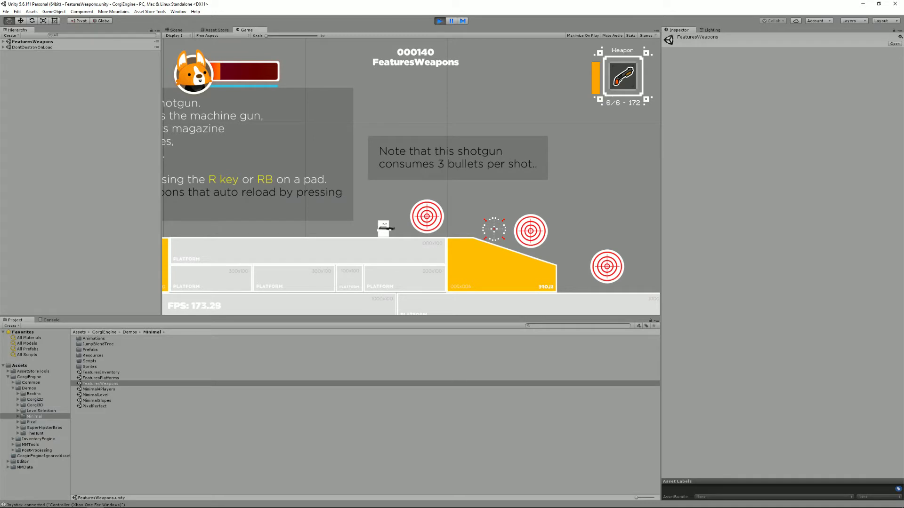
Fire both shotgun charges at the targets by the slope and jump ahead to the weapon-switching sign.
{"action": "key", "text": "e"}
{"action": "key", "text": "Right"}
{"action": "key", "text": "e"}
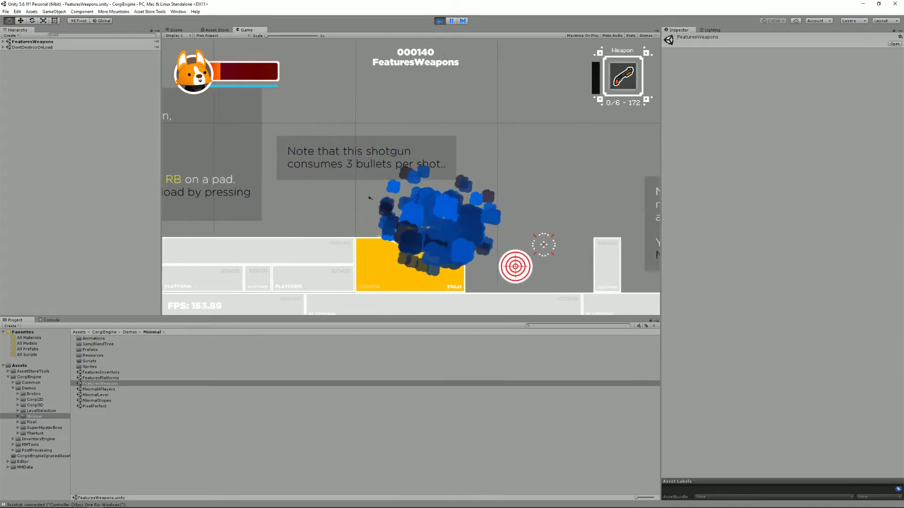
{"action": "key", "text": "space"}
{"action": "key", "text": "Right"}
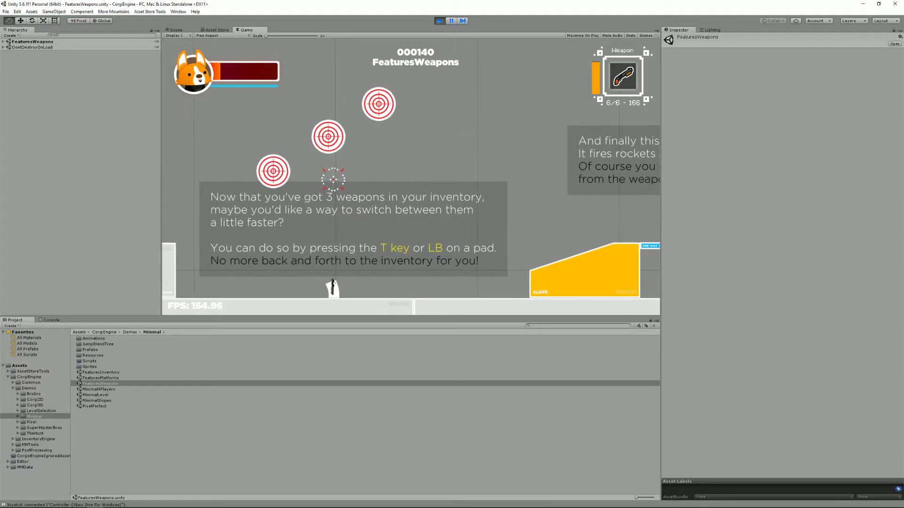
Empty the shotgun upward at the targets above the weapon-switching sign and walk on toward the slope.
{"action": "key", "text": "e"}
{"action": "key", "text": "e"}
{"action": "key", "text": "e"}
{"action": "key", "text": "e"}
{"action": "key", "text": "Right"}
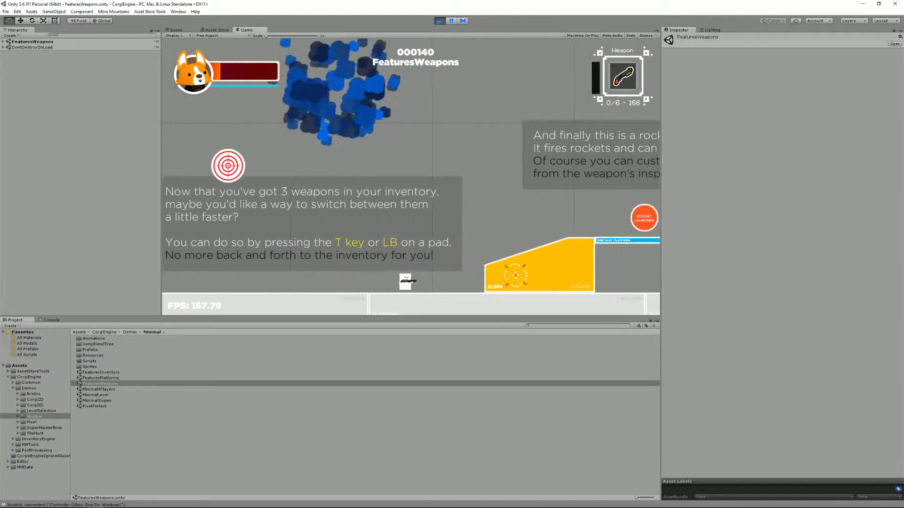
Pick up and equip the rocket launcher on the one-way platform and carry it down to the next targets.
{"action": "key", "text": "space"}
{"action": "key", "text": "Right"}
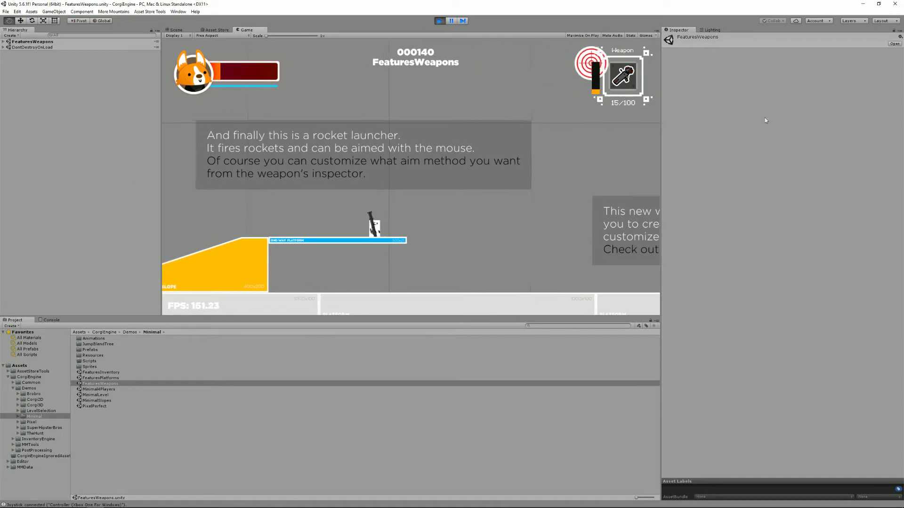
{"action": "key", "text": "Right"}
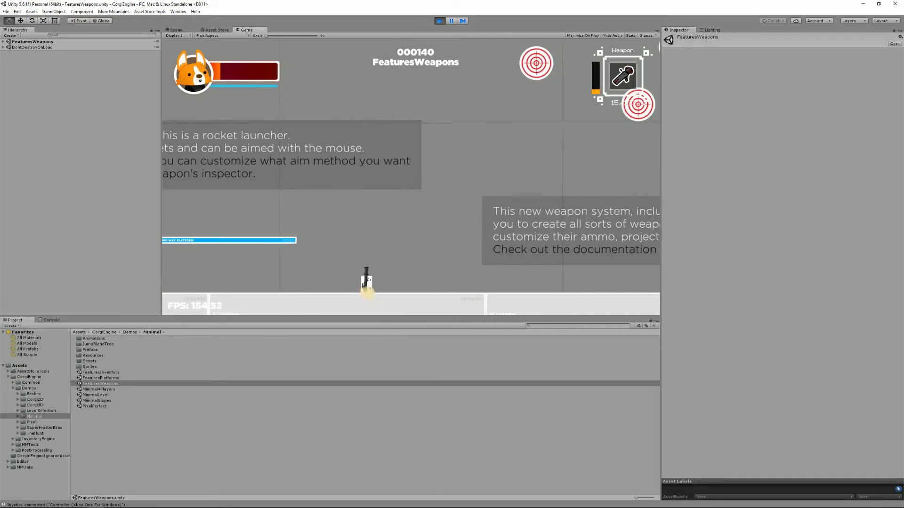
{"action": "key", "text": "Right"}
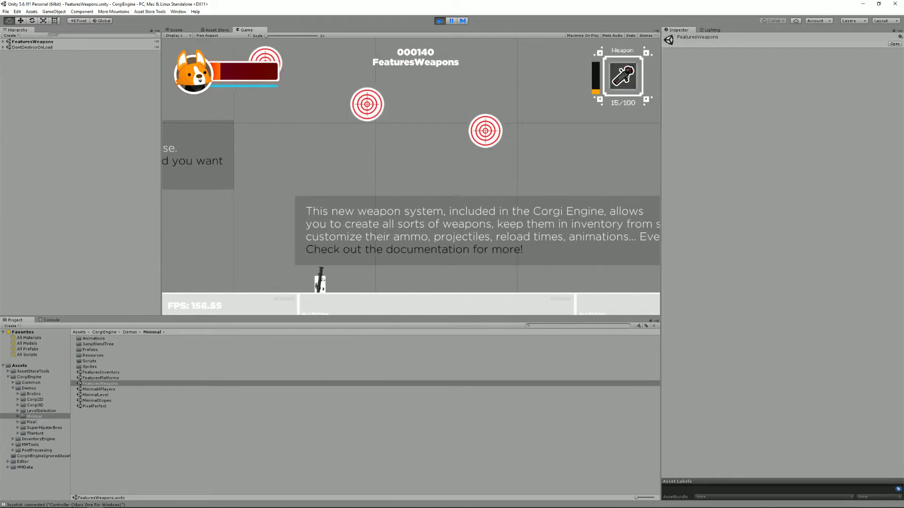
Fire one rocket upward at the targets and walk toward the gate to the next level.
{"action": "key", "text": "e"}
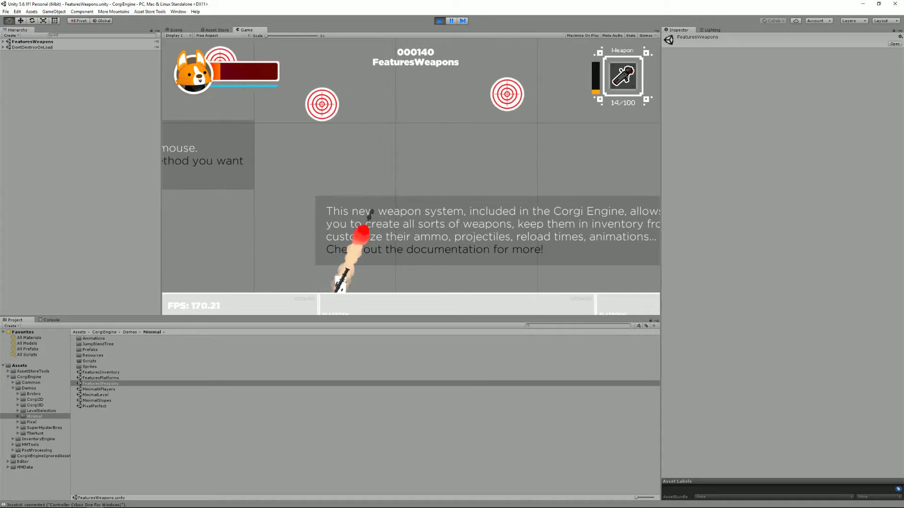
{"action": "key", "text": "Right"}
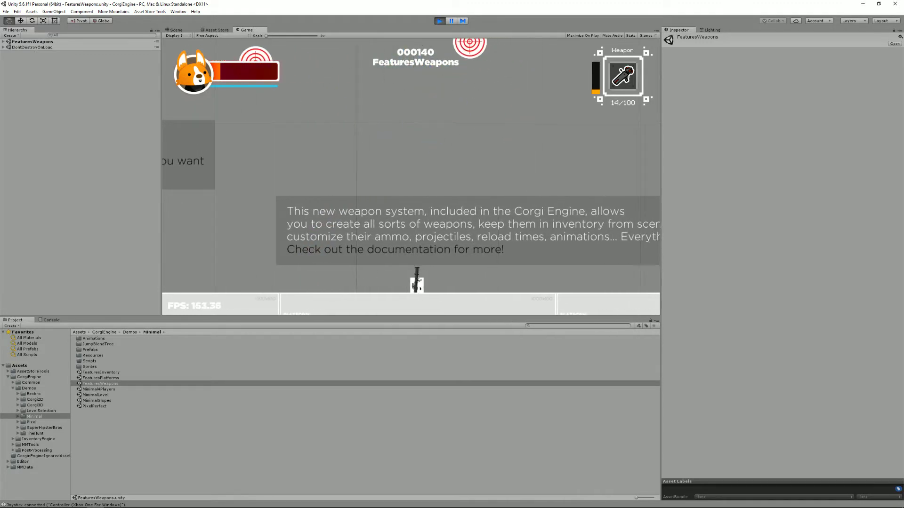
{"action": "key", "text": "Right"}
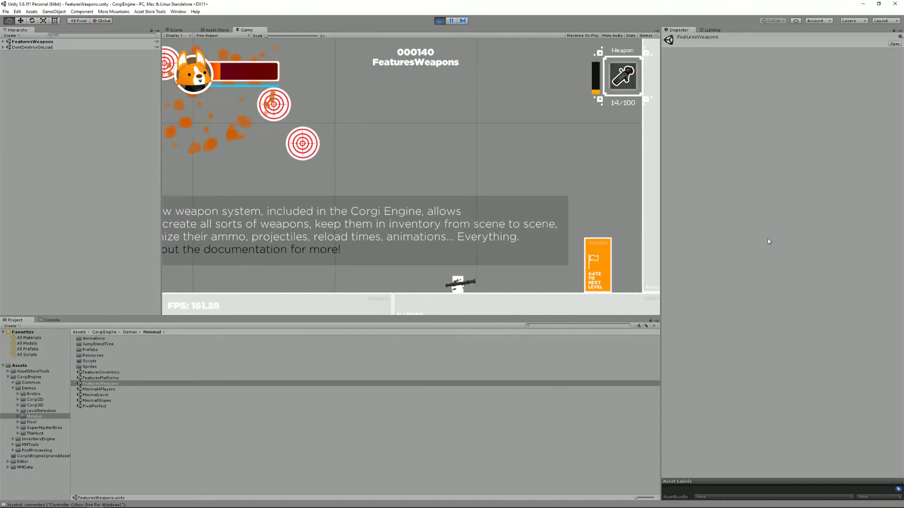
{"action": "key", "text": "Left"}
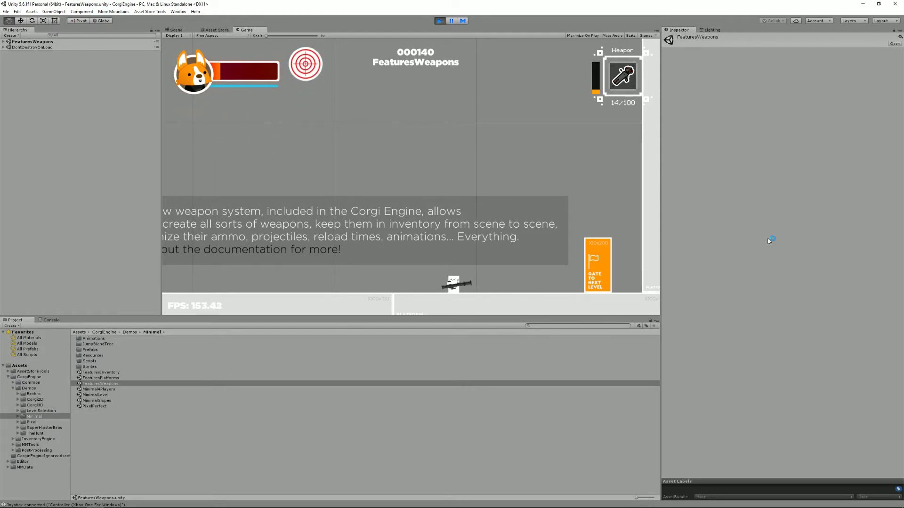
Switch directly from the rocket launcher to the shotgun and walk back to try firing it below the targets.
{"action": "key", "text": "t"}
{"action": "key", "text": "Left"}
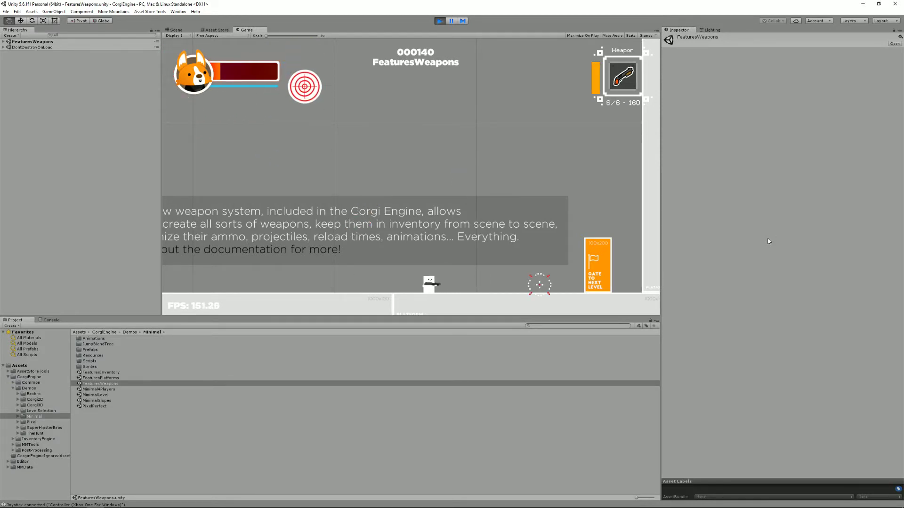
{"action": "key", "text": "Left"}
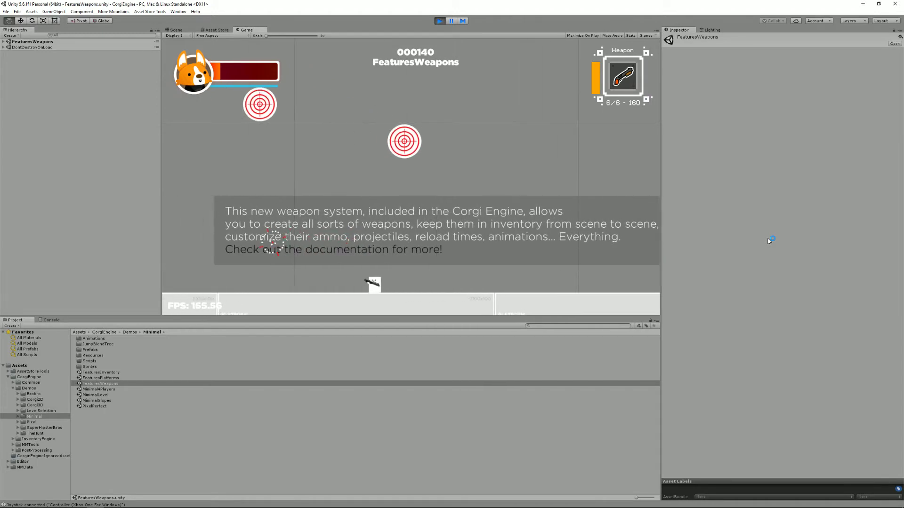
{"action": "key", "text": "e"}
{"action": "key", "text": "e"}
{"action": "key", "text": "e"}
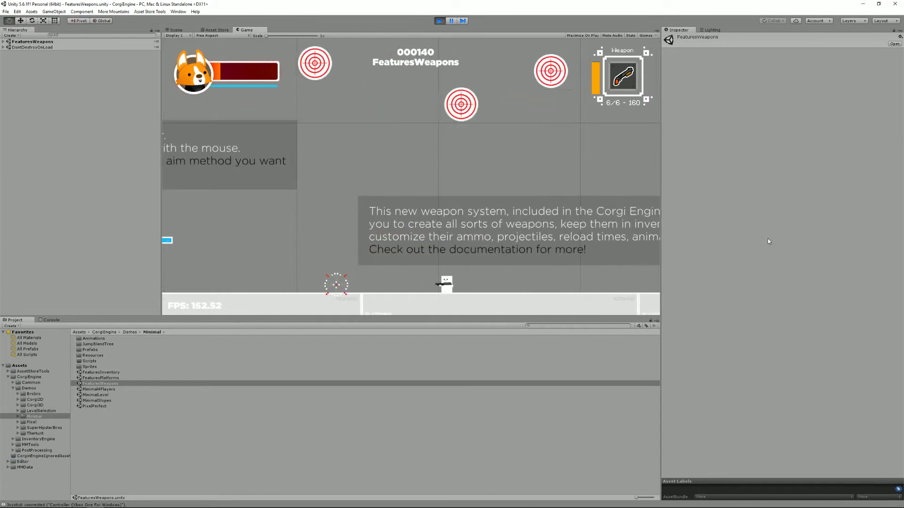
Stop the playtest and open the PixelRogue folder inside InventoryEngine's Demos folder.
{"action": "left_click", "coordinate": [440, 21]}
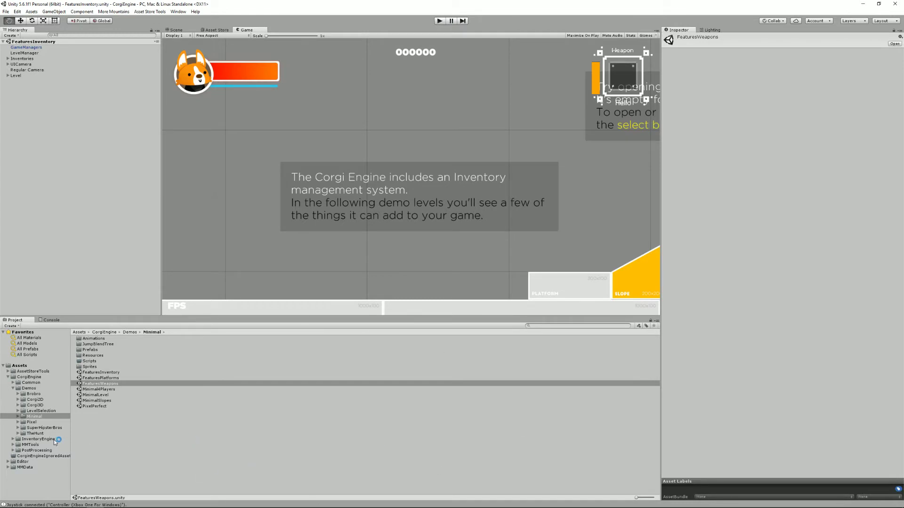
{"action": "left_click", "coordinate": [38, 439]}
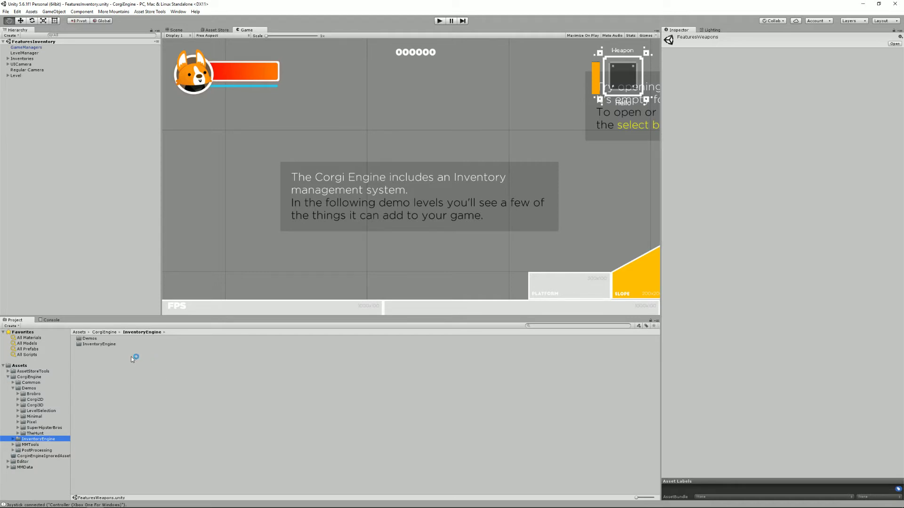
{"action": "left_click", "coordinate": [13, 439]}
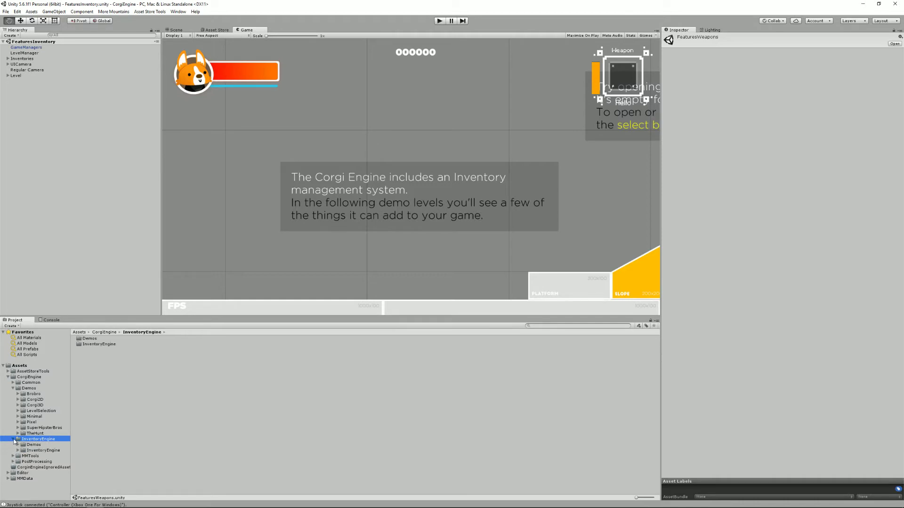
{"action": "left_click", "coordinate": [13, 439]}
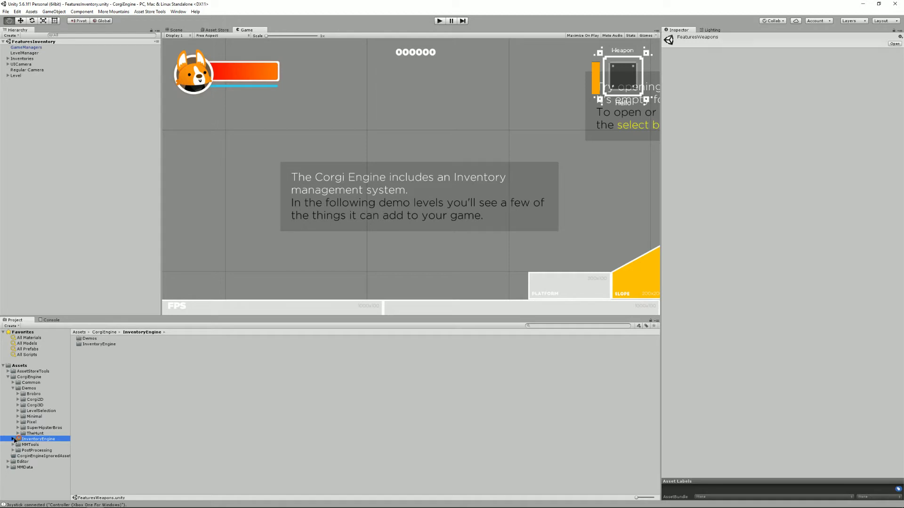
{"action": "left_click", "coordinate": [13, 439]}
{"action": "left_click", "coordinate": [39, 446]}
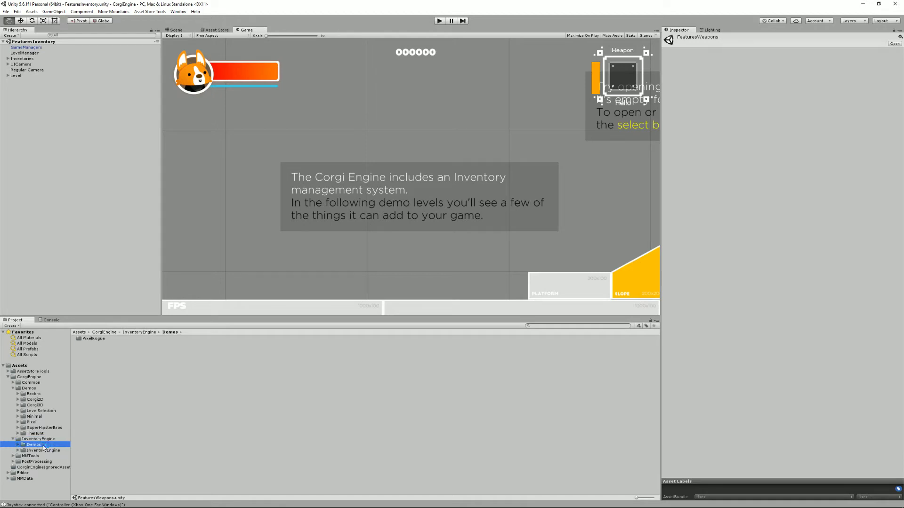
{"action": "double_click", "coordinate": [101, 340]}
Open the PixelRogueRoom2 scene briefly, switch to PixelRogueRoom1 and start playing it.
{"action": "double_click", "coordinate": [101, 390]}
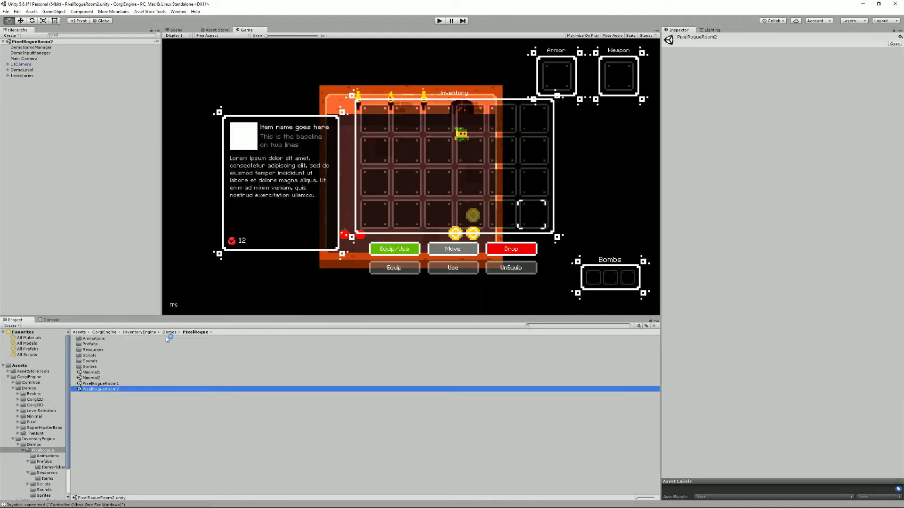
{"action": "double_click", "coordinate": [100, 383]}
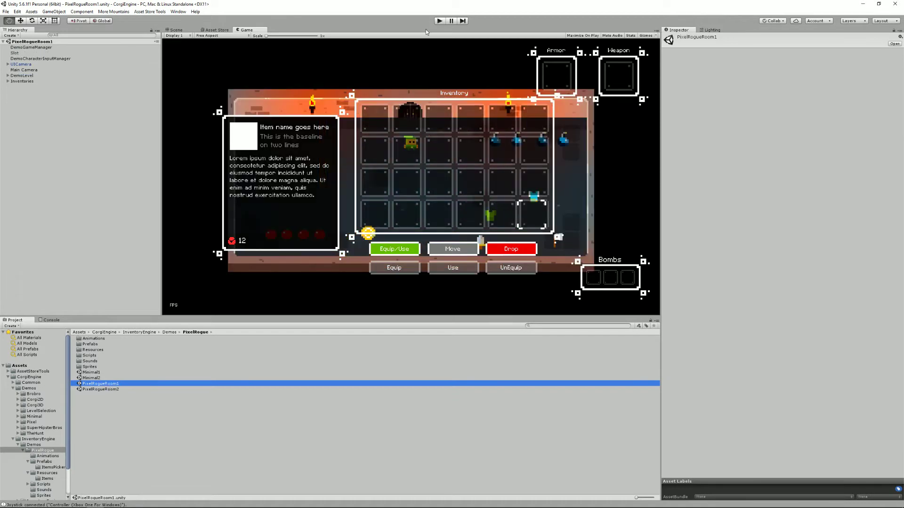
{"action": "left_click", "coordinate": [439, 21]}
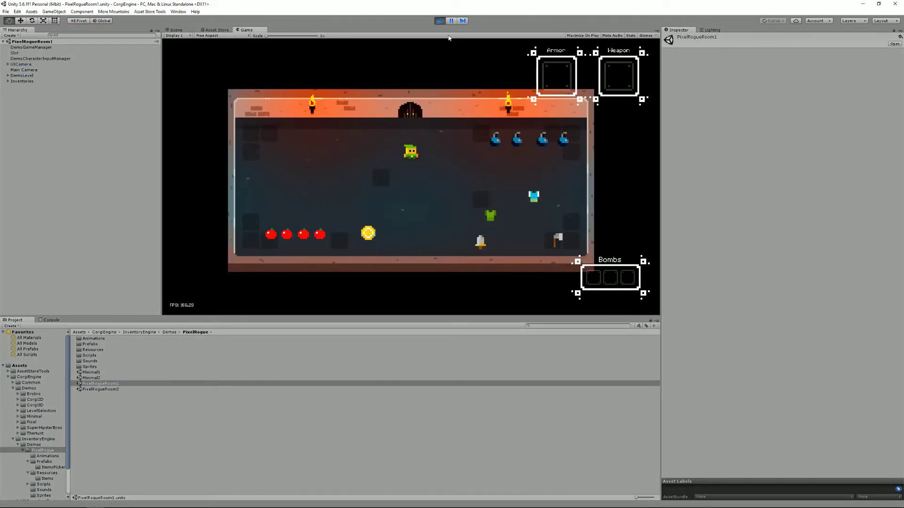
Walk the character around the PixelRogueRoom1 dungeon room and stop the playtest.
{"action": "key", "text": "Down"}
{"action": "key", "text": "Left"}
{"action": "key", "text": "Right"}
{"action": "key", "text": "Up"}
{"action": "key", "text": "Left"}
{"action": "key", "text": "Down"}
{"action": "key", "text": "Left"}
{"action": "key", "text": "Down"}
{"action": "key", "text": "Right"}
{"action": "left_click", "coordinate": [439, 21]}
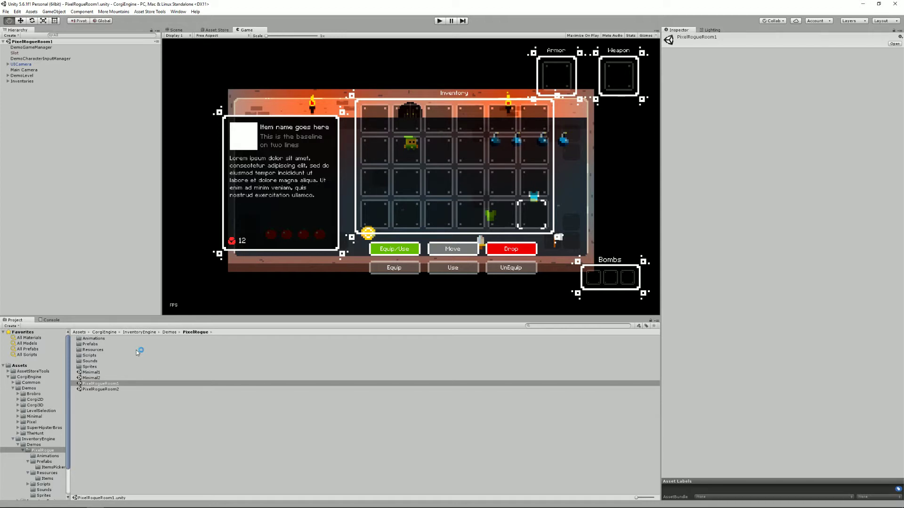
Go to the Minimal demo's folder, check its Scripts folder, and open the Items folder inside Resources.
{"action": "left_click", "coordinate": [13, 439]}
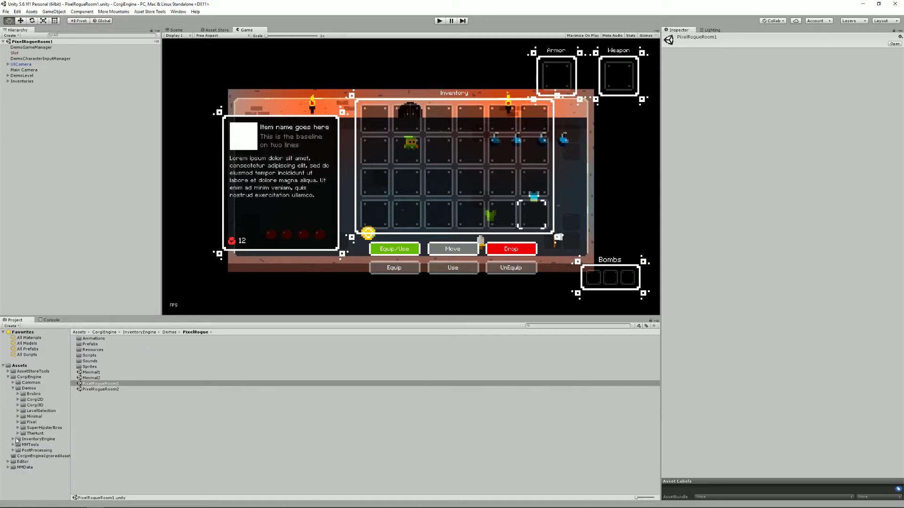
{"action": "left_click", "coordinate": [41, 416]}
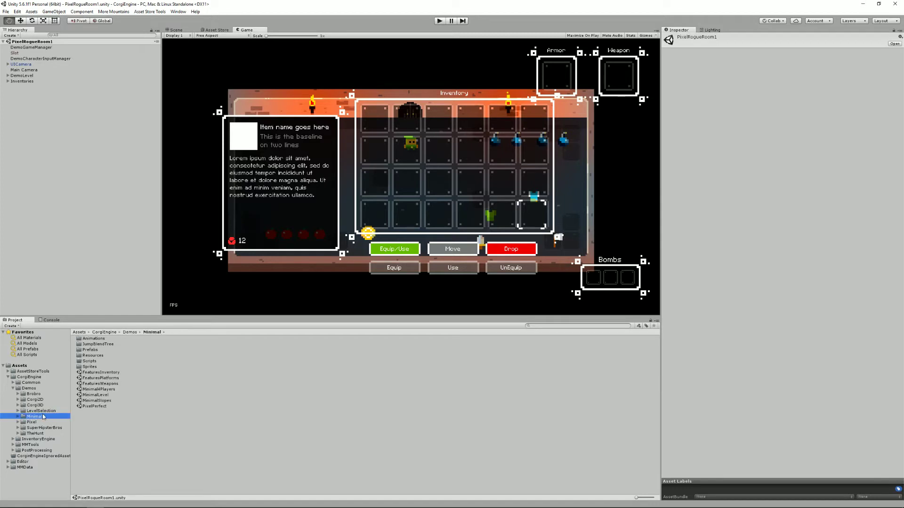
{"action": "double_click", "coordinate": [90, 361]}
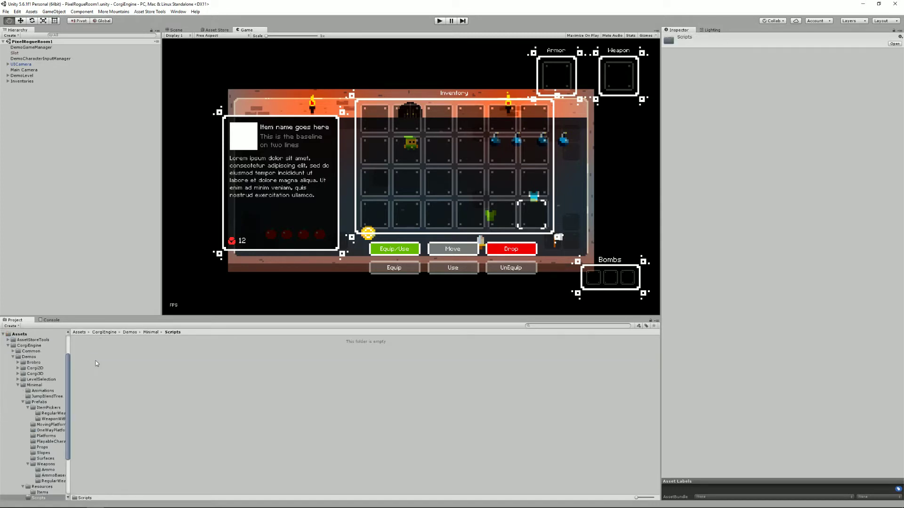
{"action": "scroll", "coordinate": [52, 477], "scroll_direction": "down", "scroll_amount": 3}
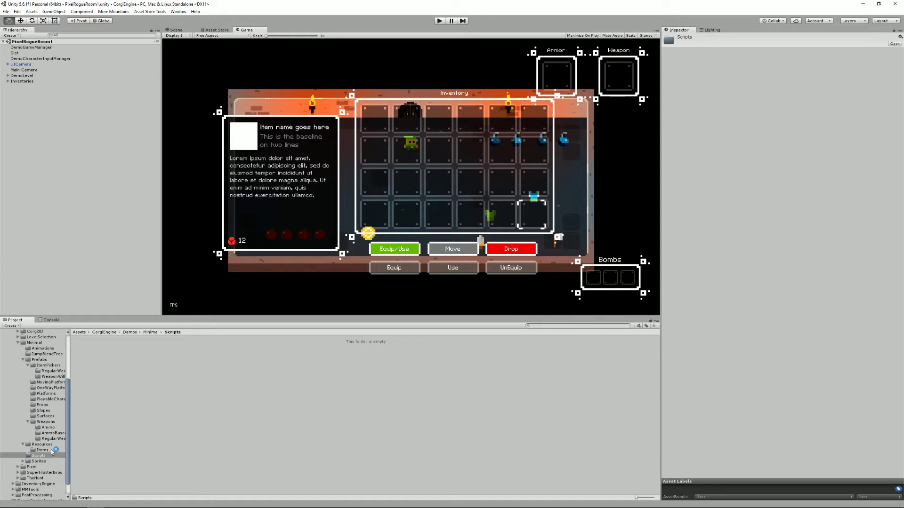
{"action": "left_click", "coordinate": [51, 449]}
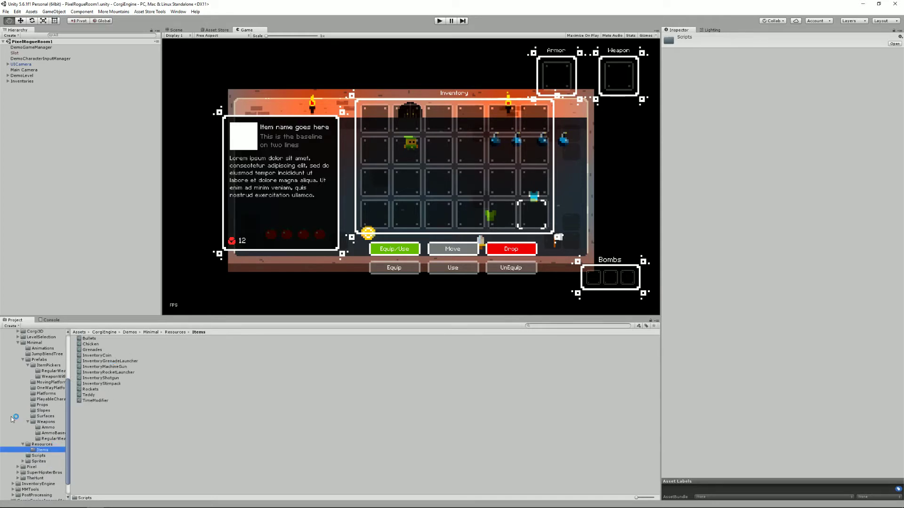
Collapse the Minimal demo's Prefabs folder and open the InventoryEngineItems folder inside Common/Scripts.
{"action": "scroll", "coordinate": [15, 418], "scroll_direction": "up", "scroll_amount": 5}
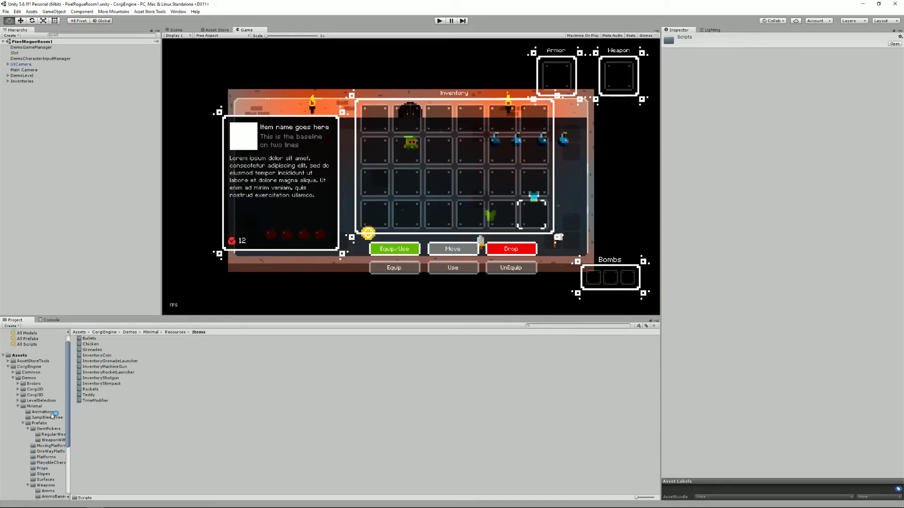
{"action": "left_click", "coordinate": [23, 424]}
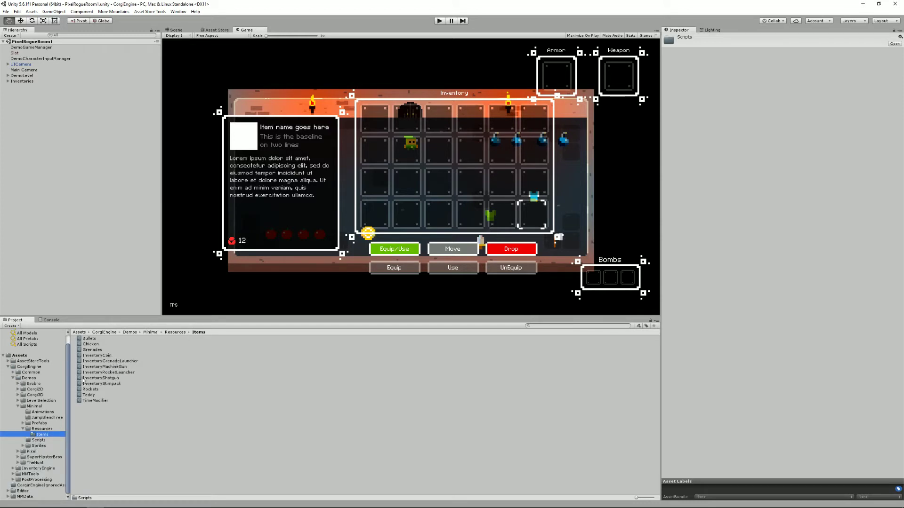
{"action": "left_click", "coordinate": [13, 372]}
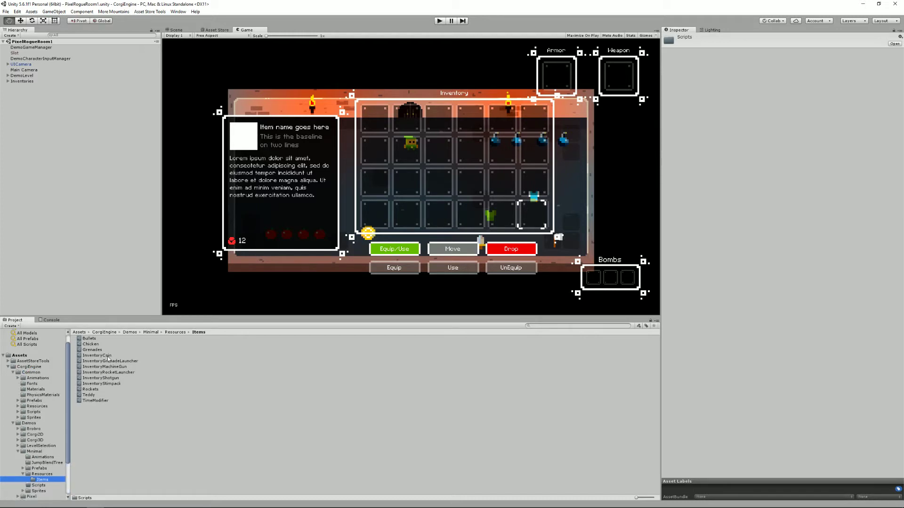
{"action": "left_click", "coordinate": [18, 412]}
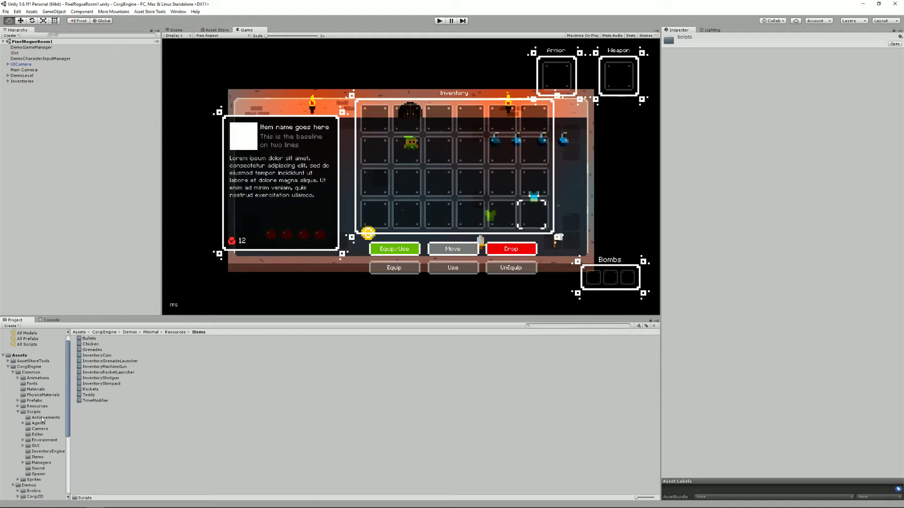
{"action": "left_click", "coordinate": [44, 451]}
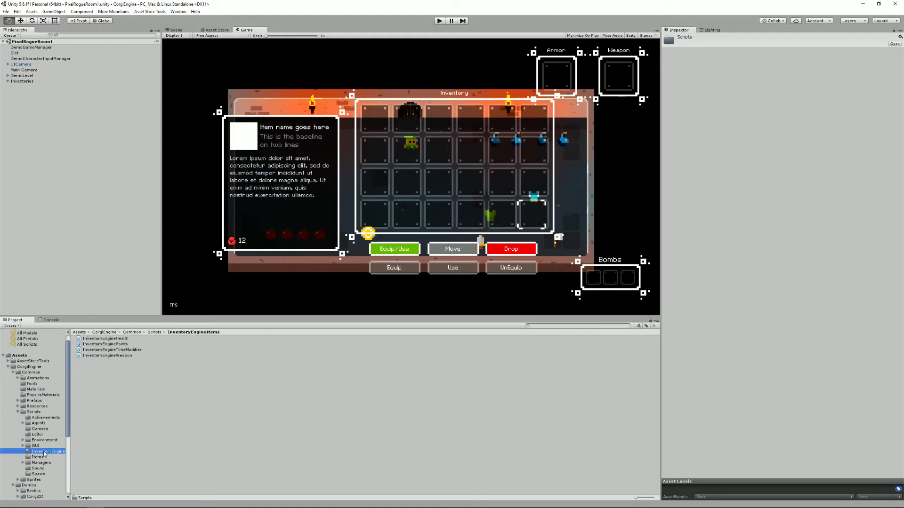
Inspect the InventoryEnginePoints, InventoryEngineHealth and InventoryEngineTimeModifier scripts, comparing their item code.
{"action": "left_click", "coordinate": [125, 345]}
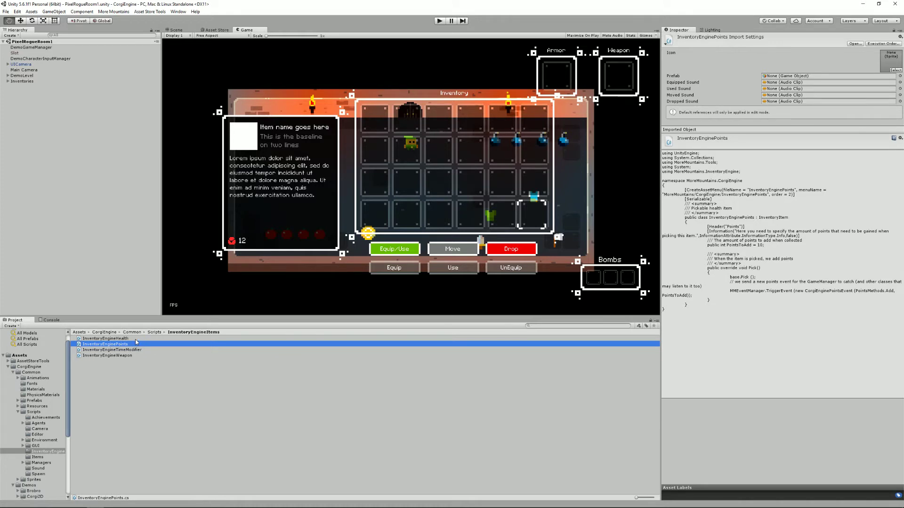
{"action": "left_click", "coordinate": [136, 339]}
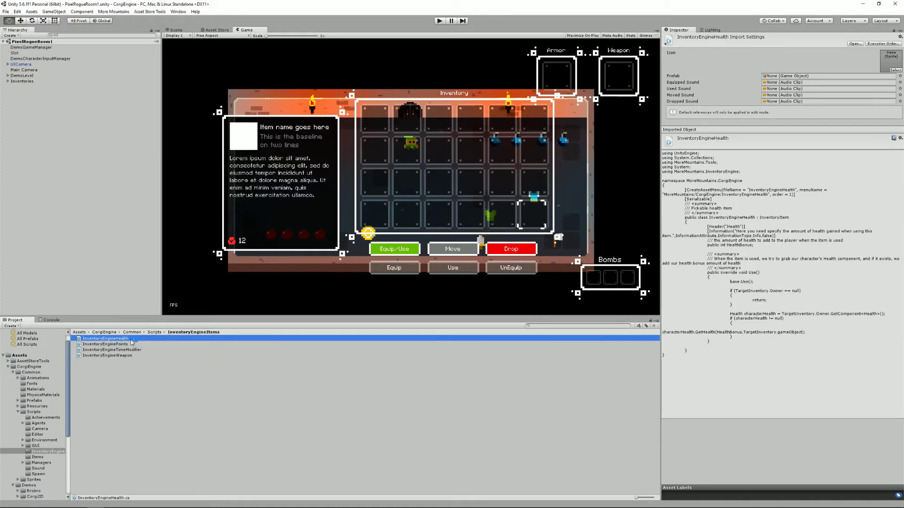
{"action": "left_click", "coordinate": [132, 345]}
{"action": "left_click", "coordinate": [132, 339]}
{"action": "left_click", "coordinate": [132, 344]}
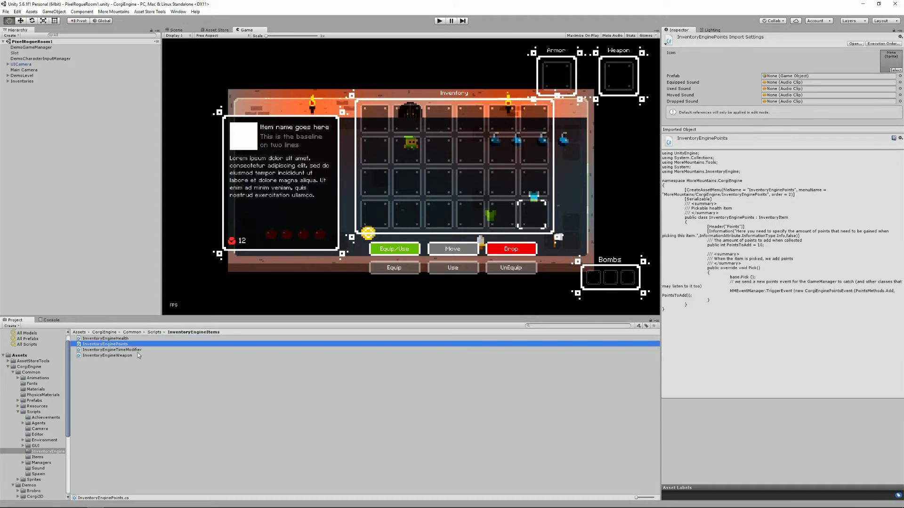
{"action": "left_click", "coordinate": [137, 355]}
{"action": "left_click", "coordinate": [137, 351]}
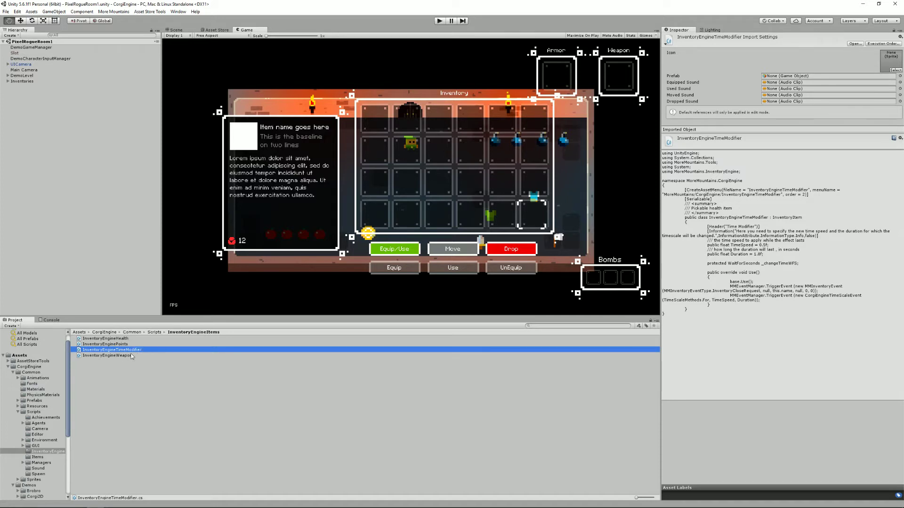
Open the InventoryEngineWeapon script in MonoDevelop and close all other open files.
{"action": "left_click", "coordinate": [130, 355]}
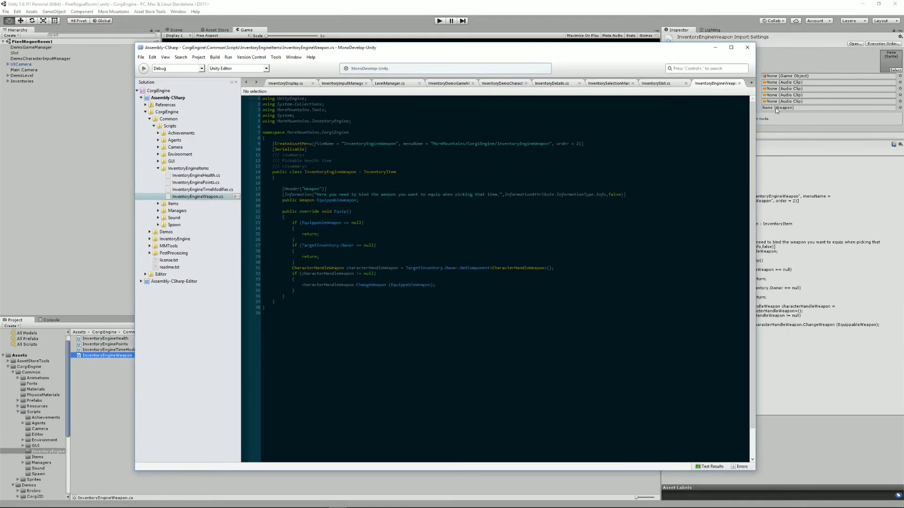
{"action": "right_click", "coordinate": [723, 84]}
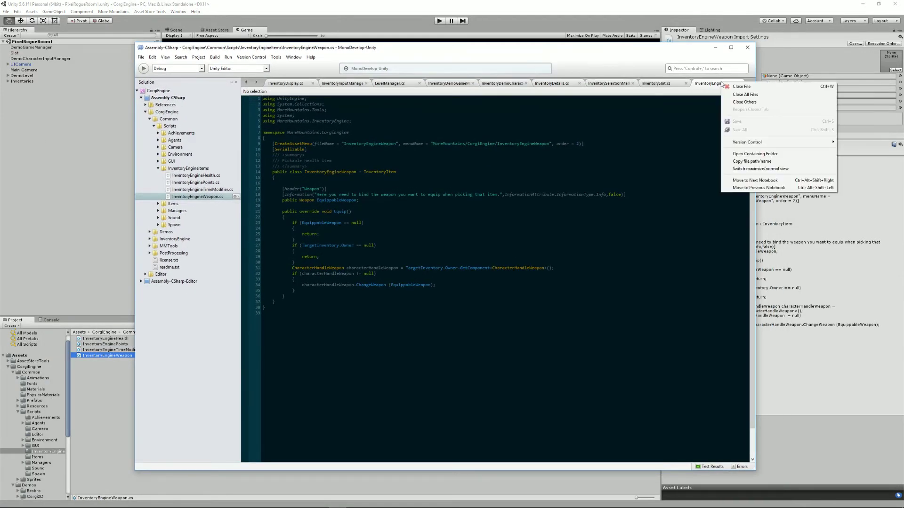
{"action": "left_click", "coordinate": [741, 101]}
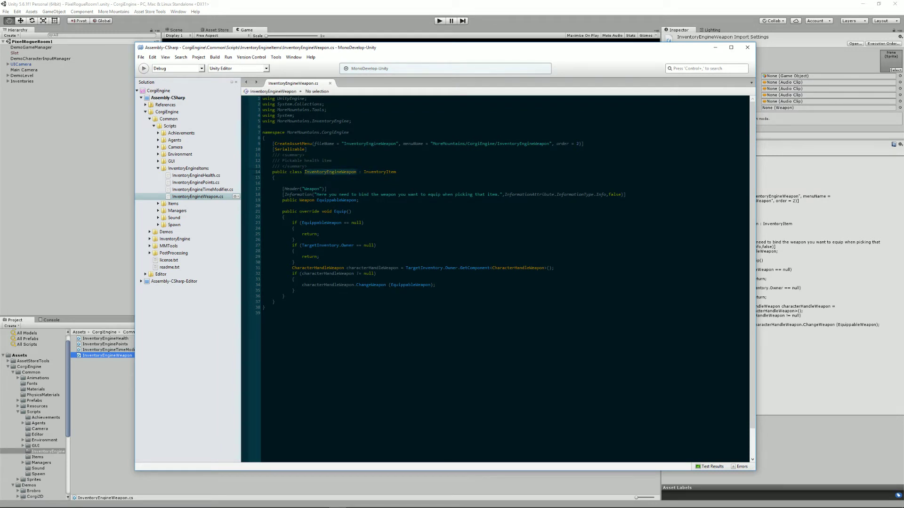
Examine the InventoryItem base class, EquippableWeapon field, Equip method and ChangeWeapon call in InventoryEngineWeapon, then return to Unity.
{"action": "left_click", "coordinate": [380, 171]}
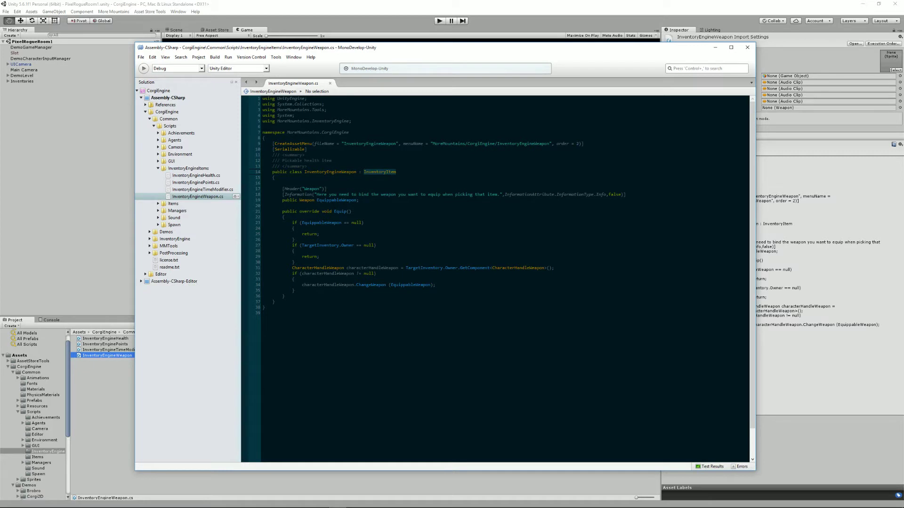
{"action": "left_click", "coordinate": [337, 200]}
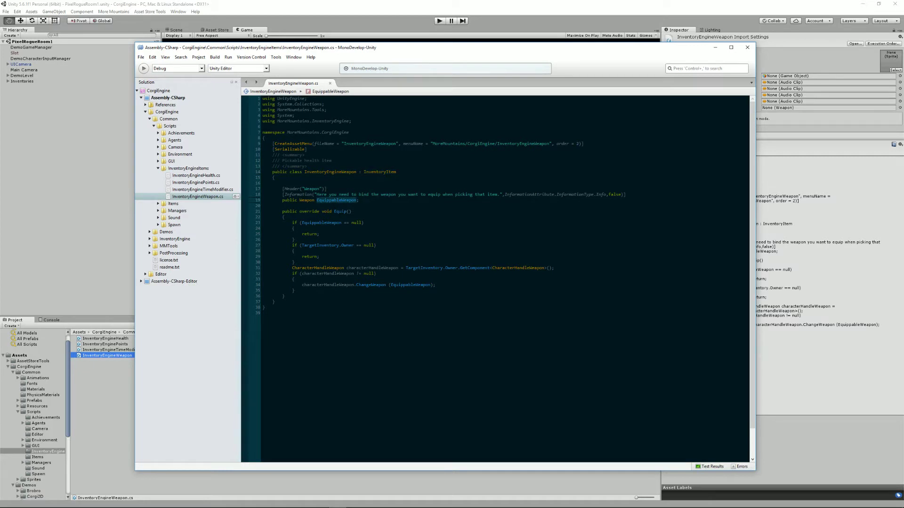
{"action": "left_click", "coordinate": [349, 211]}
{"action": "left_click", "coordinate": [491, 268]}
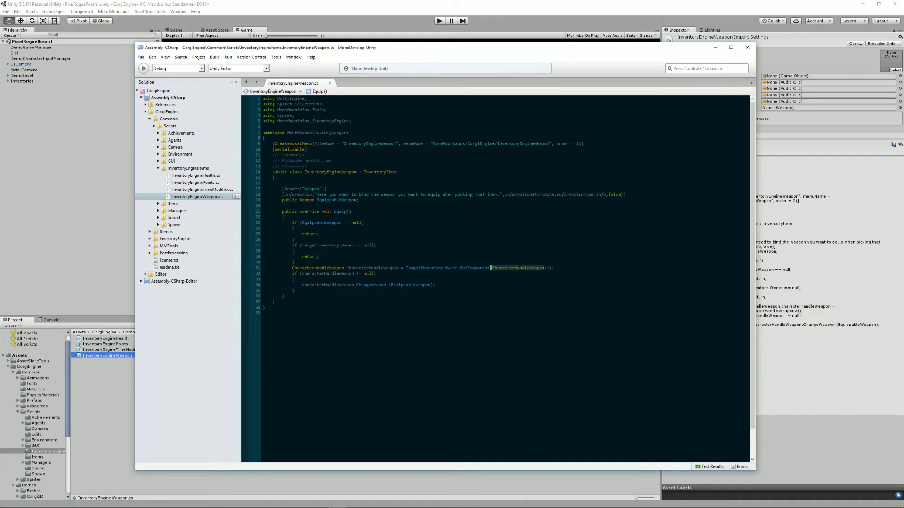
{"action": "left_click", "coordinate": [380, 285]}
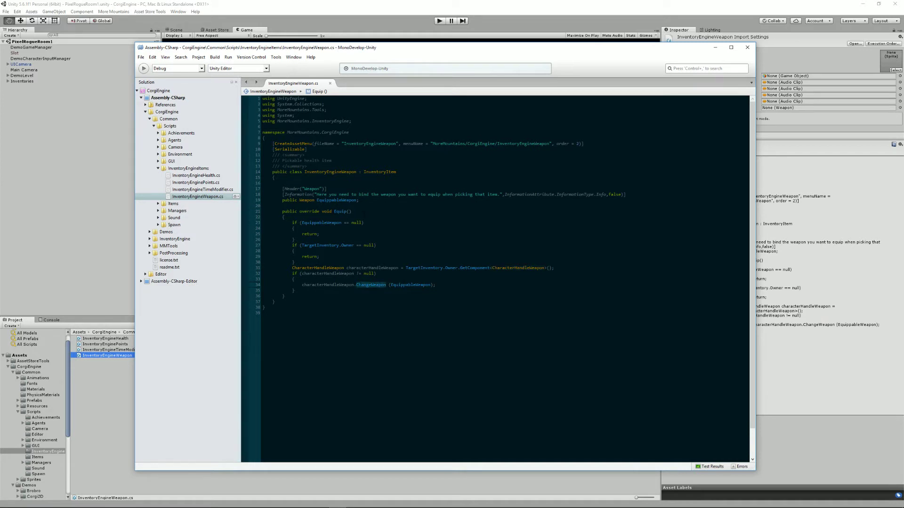
{"action": "left_click_drag", "start_coordinate": [554, 48], "coordinate": [546, 66]}
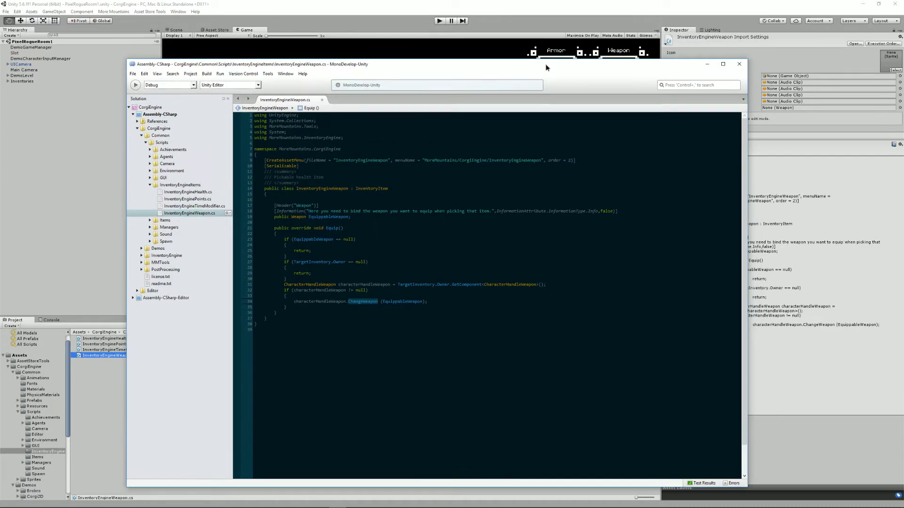
{"action": "left_click", "coordinate": [707, 65]}
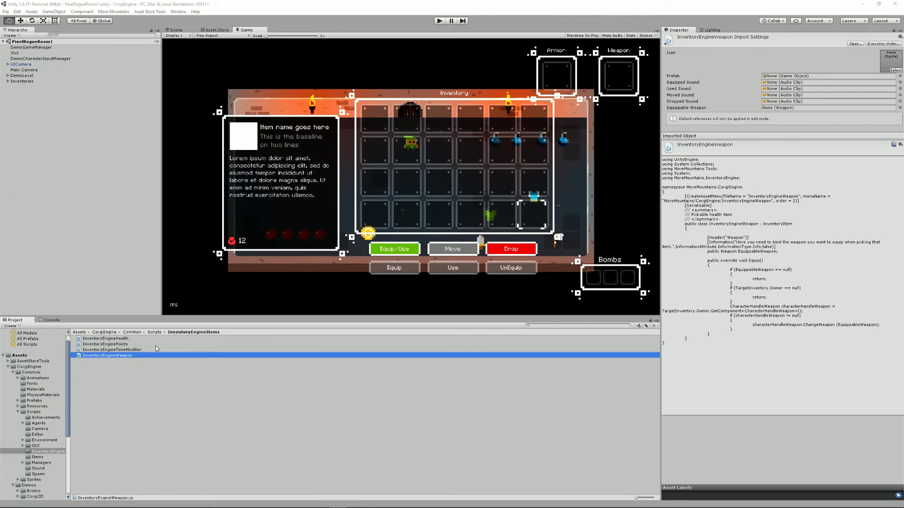
Open the InventoryEngineHealth script in MonoDevelop and examine its HealthBonus field, Use method and GetHealth call.
{"action": "left_click", "coordinate": [131, 339]}
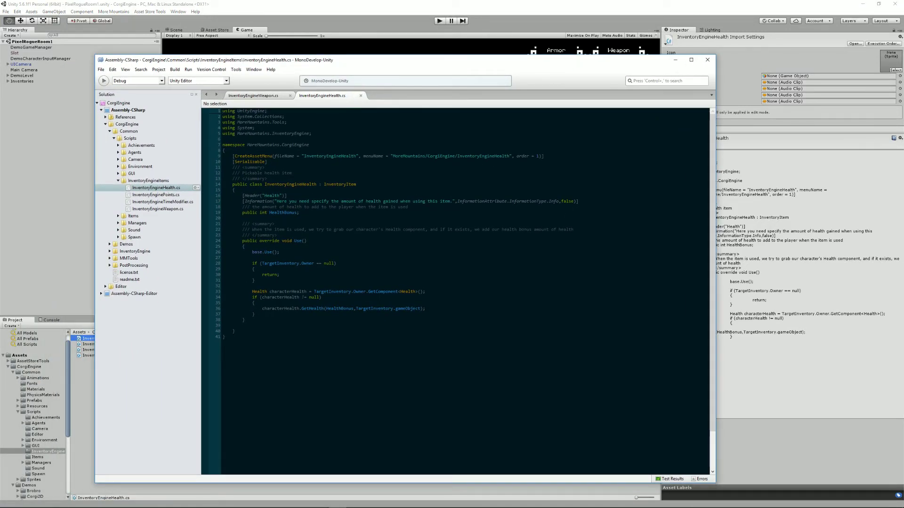
{"action": "left_click", "coordinate": [283, 212]}
{"action": "left_click", "coordinate": [304, 240]}
{"action": "left_click", "coordinate": [312, 308]}
{"action": "key", "text": "super+Down"}
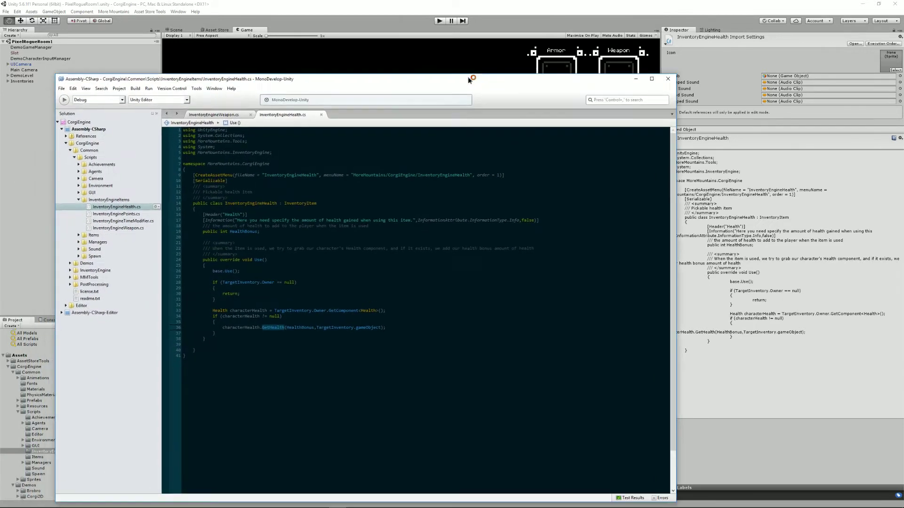
Go to the declaration of InventoryItem, review its overridable Pick, Use, Equip, UnEquip, Swap and Drop methods, and return to Unity.
{"action": "right_click", "coordinate": [325, 179]}
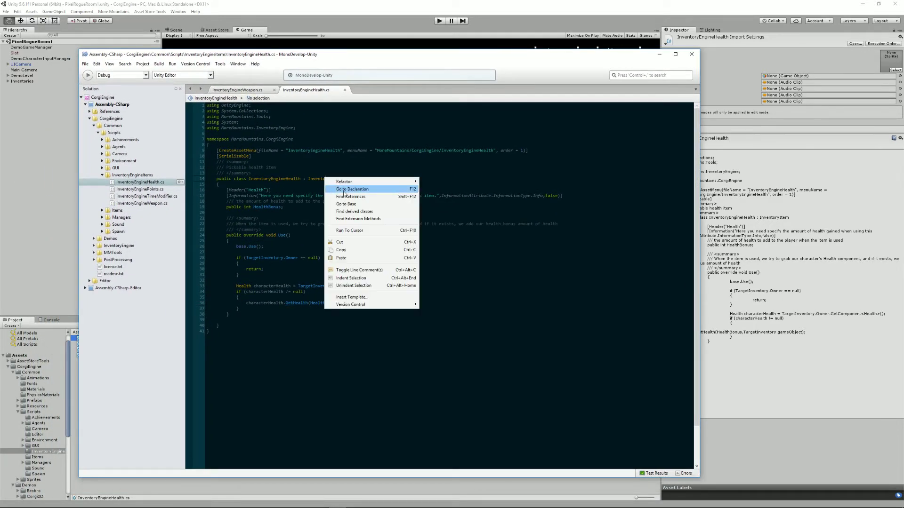
{"action": "left_click", "coordinate": [353, 185]}
{"action": "scroll", "coordinate": [440, 283], "scroll_direction": "down", "scroll_amount": 20}
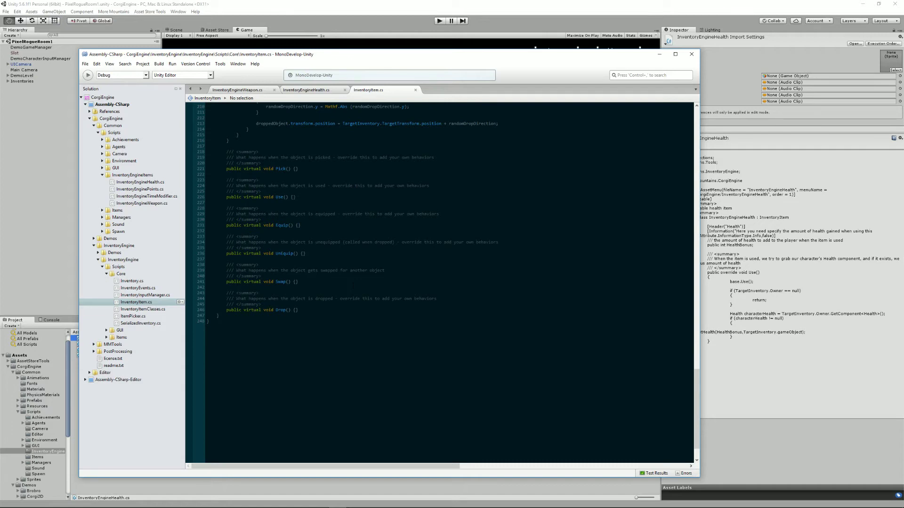
{"action": "left_click_drag", "start_coordinate": [456, 51], "coordinate": [0, 141]}
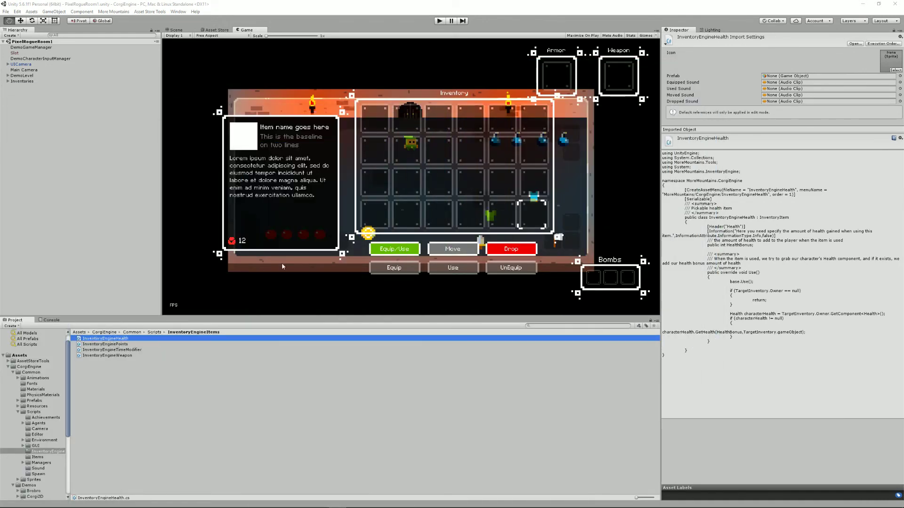
Collapse the Common folder and open the FeaturesWeapons scene from the Minimal demo folder.
{"action": "left_click", "coordinate": [37, 373]}
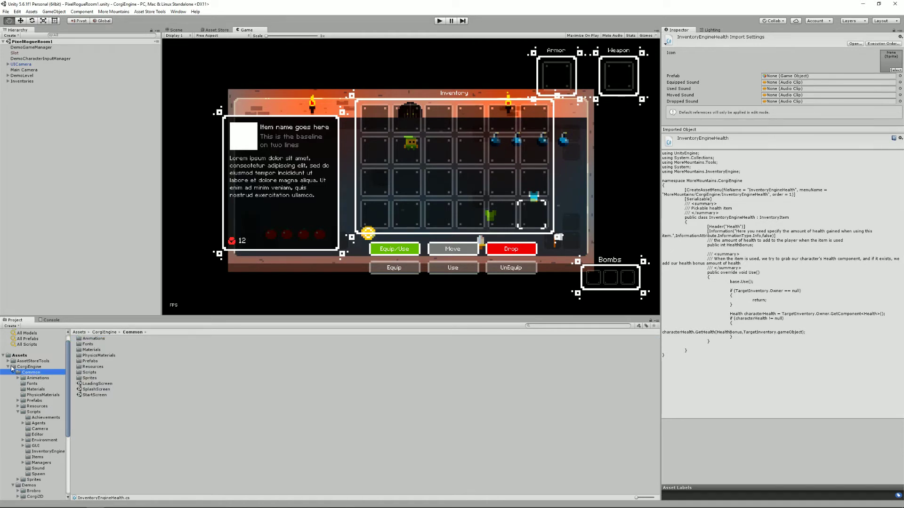
{"action": "left_click", "coordinate": [14, 373]}
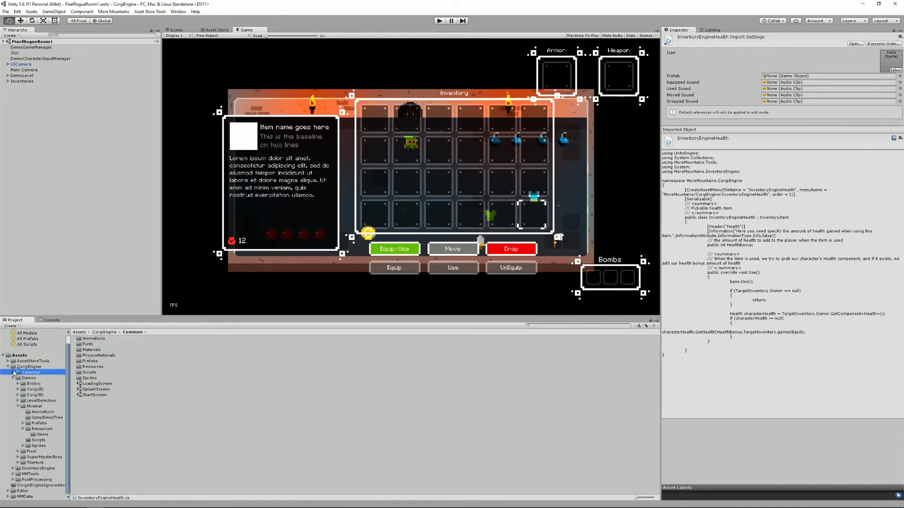
{"action": "left_click", "coordinate": [41, 407]}
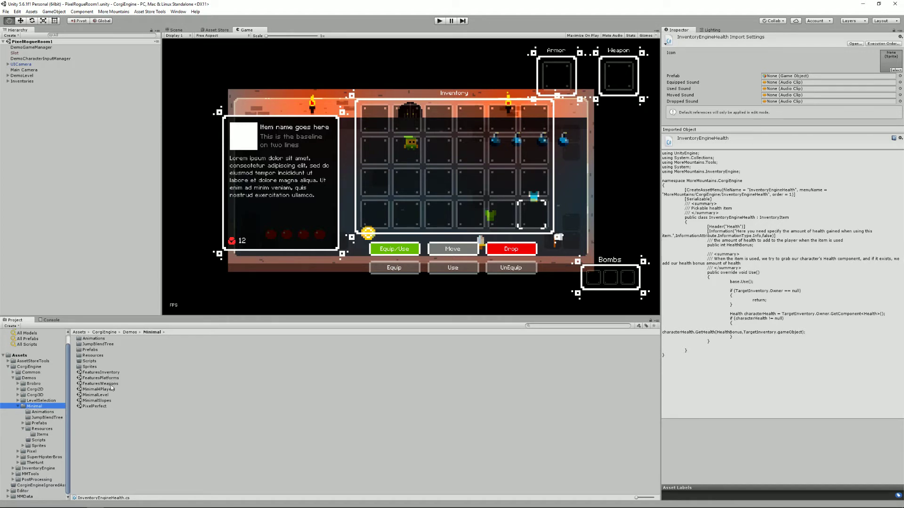
{"action": "double_click", "coordinate": [112, 384]}
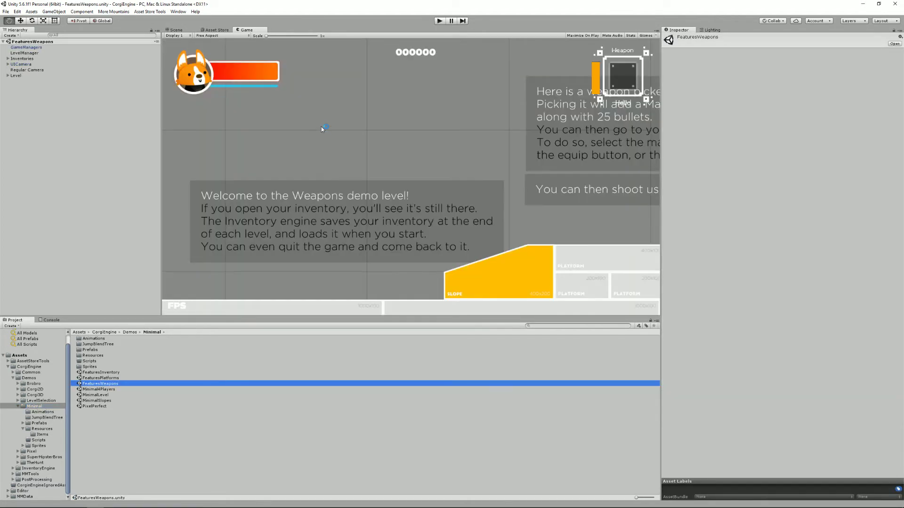
Switch to the Scene view, expand the level's Items group, and frame BulletsPicker (3) to inspect its Item Picker settings.
{"action": "left_click", "coordinate": [176, 30]}
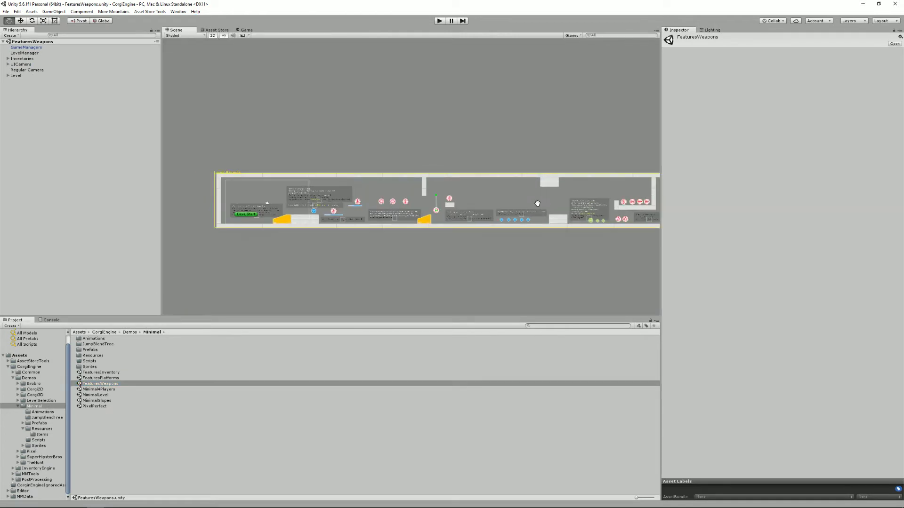
{"action": "left_click", "coordinate": [7, 75]}
{"action": "left_click", "coordinate": [13, 92]}
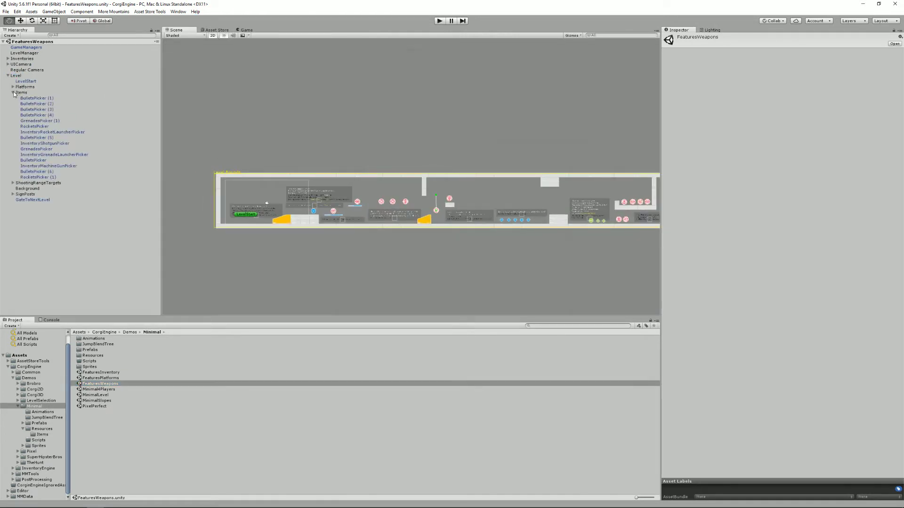
{"action": "double_click", "coordinate": [37, 109]}
{"action": "scroll", "coordinate": [394, 183], "scroll_direction": "down", "scroll_amount": 6}
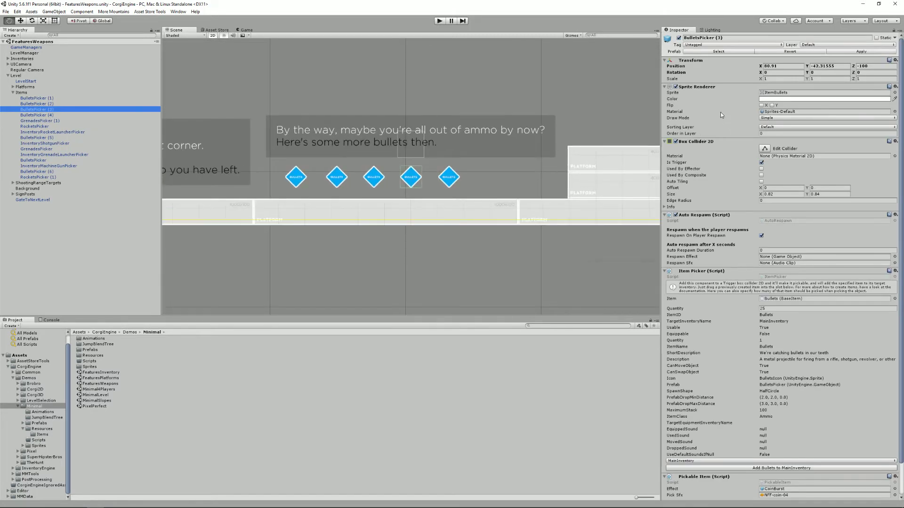
Collapse BulletsPicker (3)'s Sprite Renderer, Box Collider 2D and Auto Respawn components, and inspect the Item Picker's Item and Quantity fields.
{"action": "left_click", "coordinate": [665, 87]}
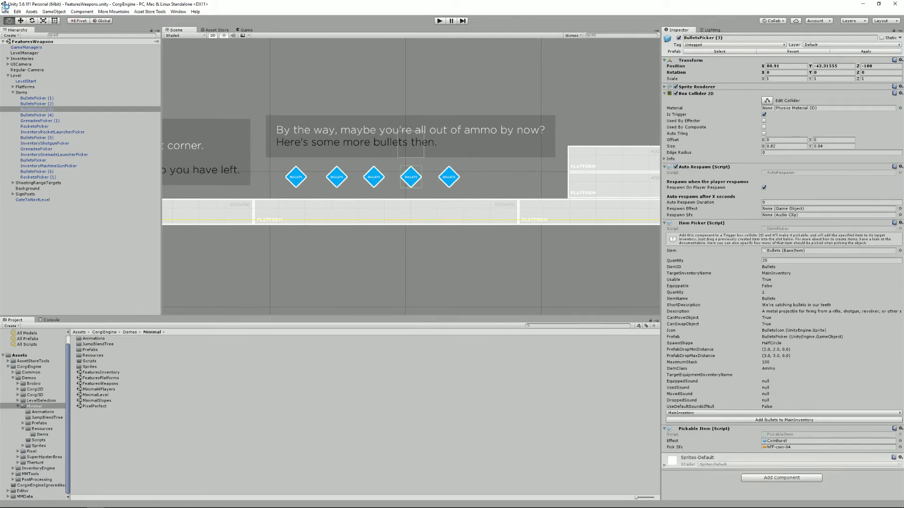
{"action": "left_click", "coordinate": [21, 20]}
{"action": "left_click", "coordinate": [664, 93]}
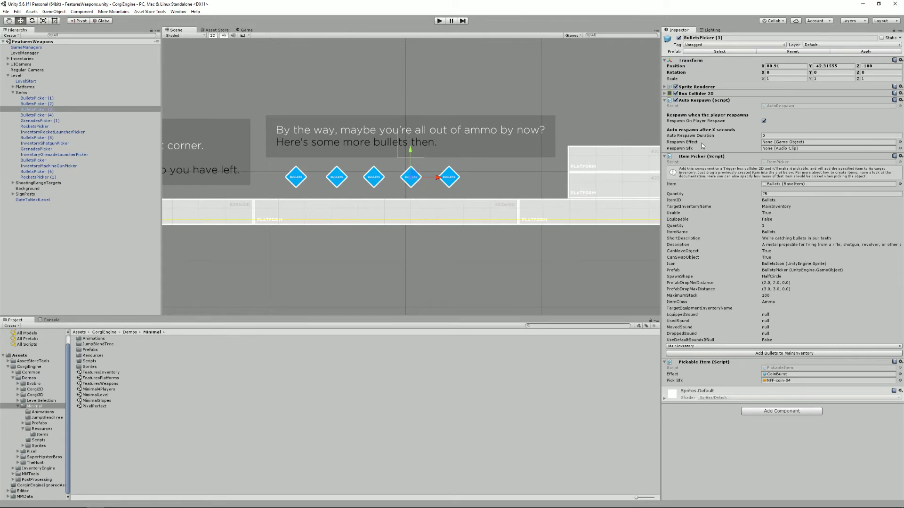
{"action": "left_click", "coordinate": [670, 100]}
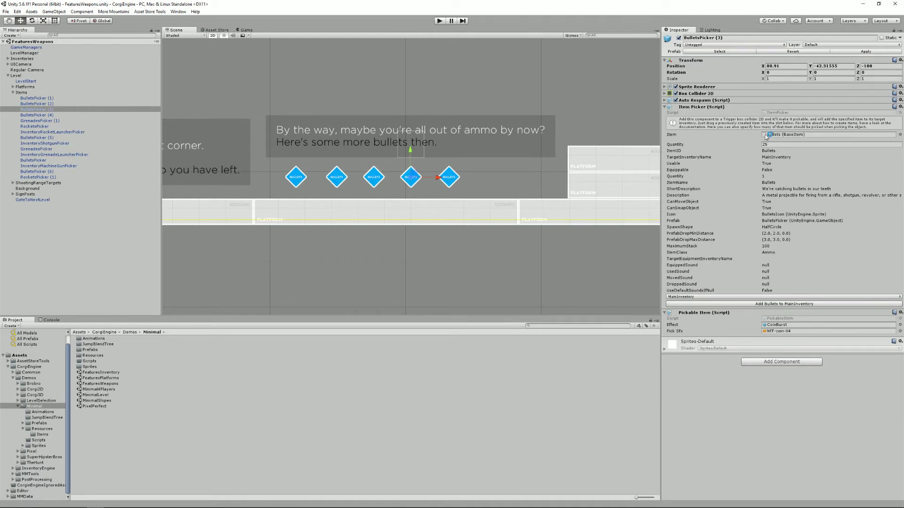
{"action": "left_click", "coordinate": [827, 134]}
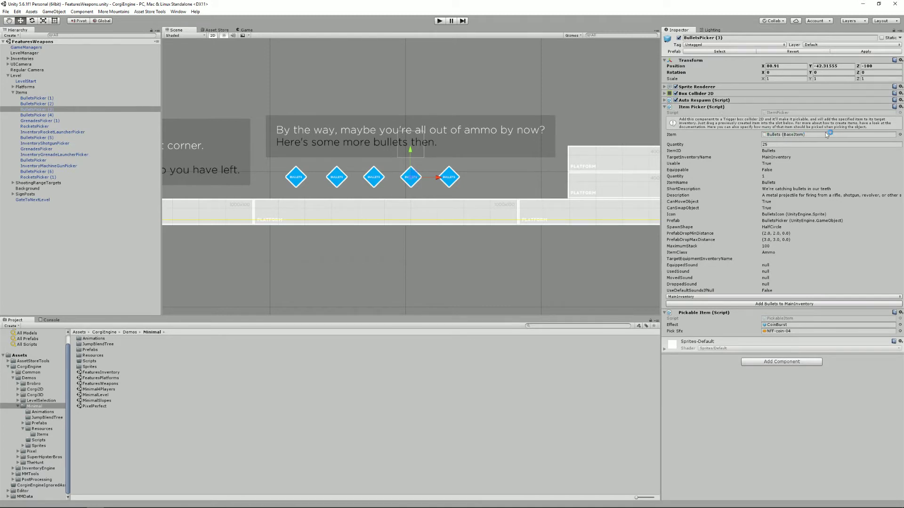
{"action": "left_click", "coordinate": [775, 145]}
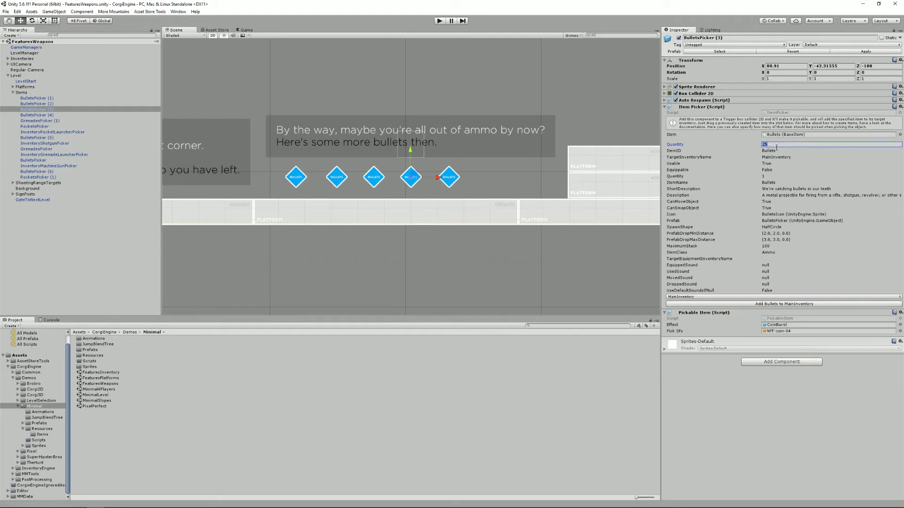
{"action": "left_click", "coordinate": [711, 314]}
Open the RegularWeapons folder inside the Minimal demo's Prefabs/Weapons folder.
{"action": "scroll", "coordinate": [520, 182], "scroll_direction": "down", "scroll_amount": 5}
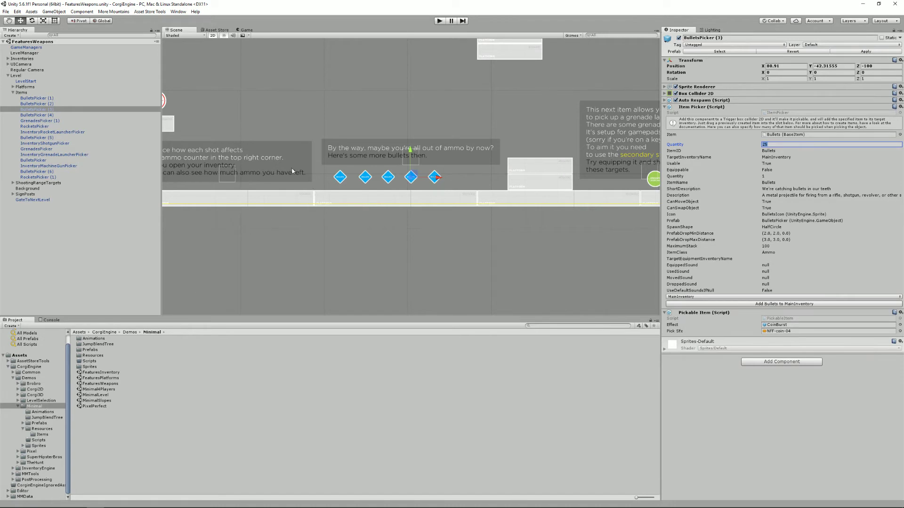
{"action": "middle_click_drag", "start_coordinate": [292, 170], "coordinate": [469, 228]}
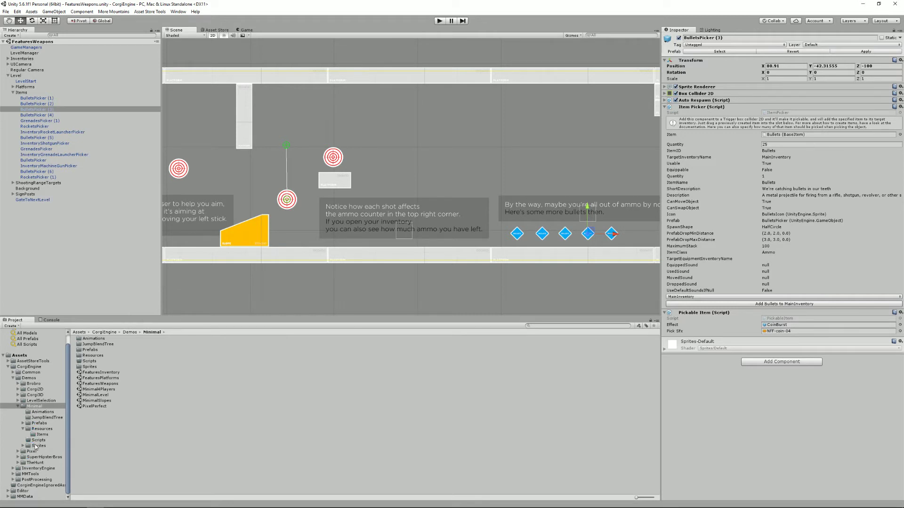
{"action": "left_click", "coordinate": [40, 423]}
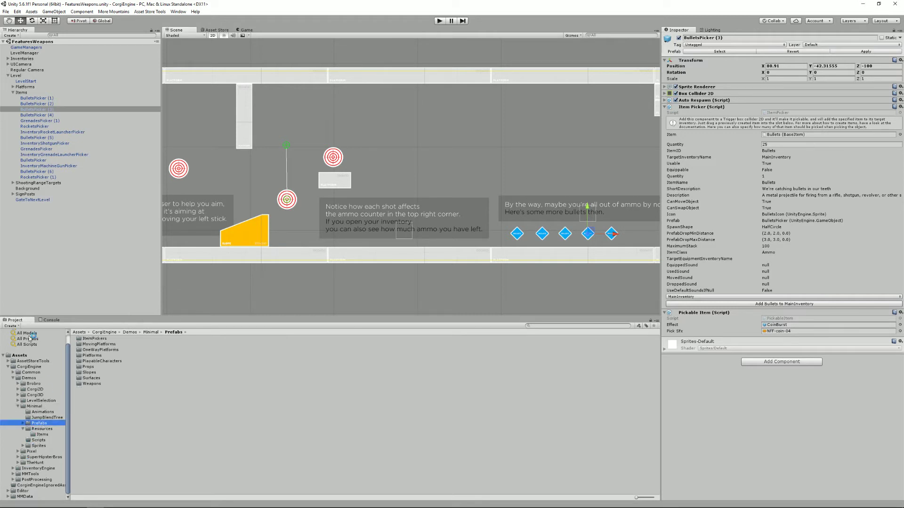
{"action": "double_click", "coordinate": [90, 384]}
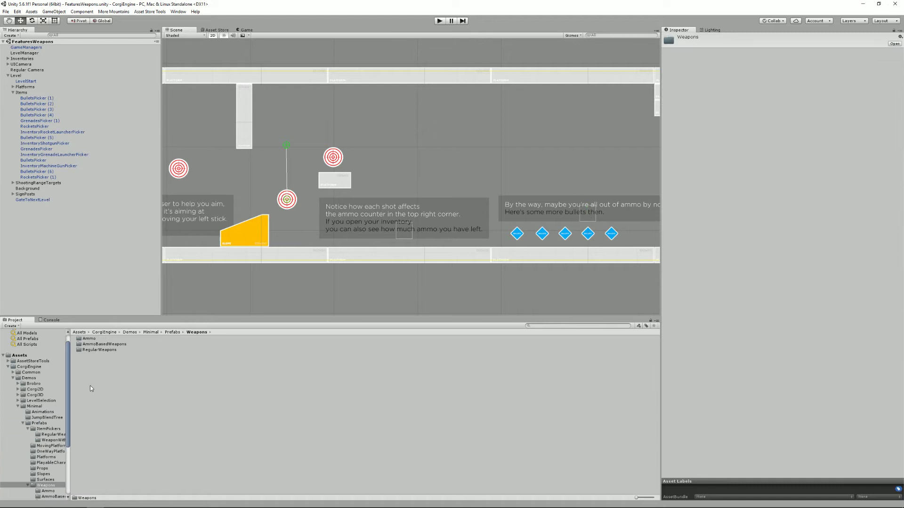
{"action": "double_click", "coordinate": [108, 350]}
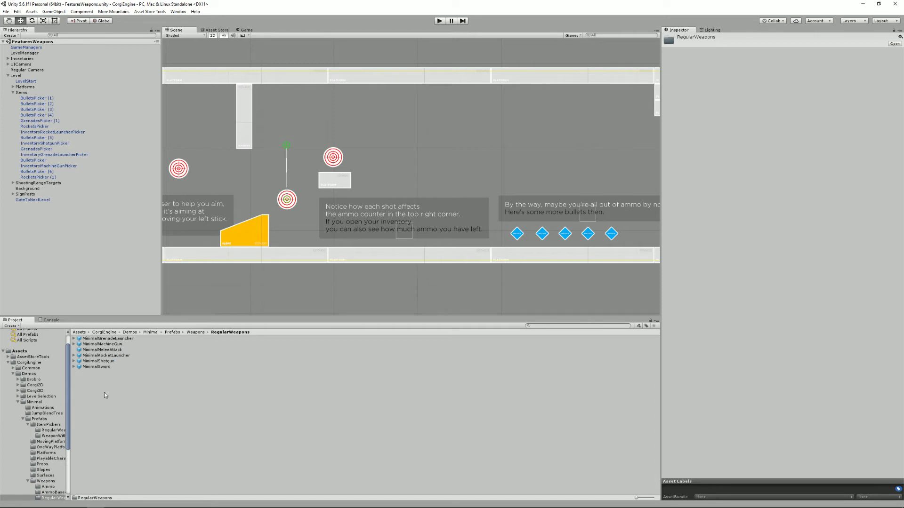
Select the MinimalMachineGun prefab and examine its Projectile Weapon, Simple Object Pooler and Weapon Aim settings.
{"action": "left_click", "coordinate": [121, 345]}
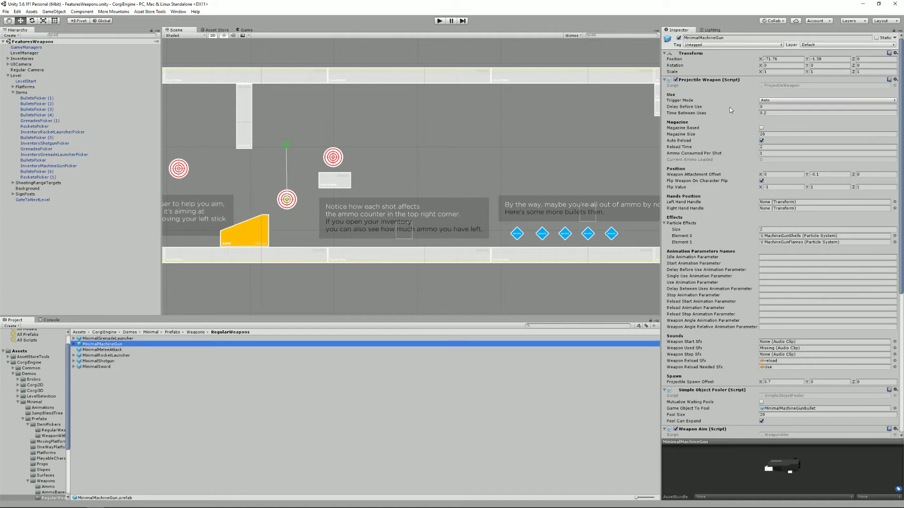
{"action": "scroll", "coordinate": [731, 110], "scroll_direction": "down", "scroll_amount": 9}
{"action": "scroll", "coordinate": [733, 230], "scroll_direction": "down", "scroll_amount": 2}
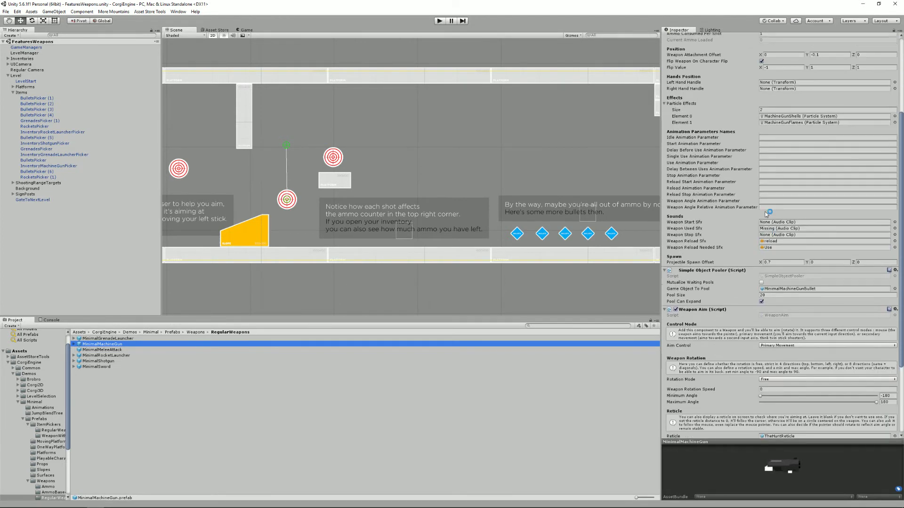
{"action": "scroll", "coordinate": [768, 212], "scroll_direction": "up", "scroll_amount": 5}
{"action": "scroll", "coordinate": [724, 230], "scroll_direction": "up", "scroll_amount": 3}
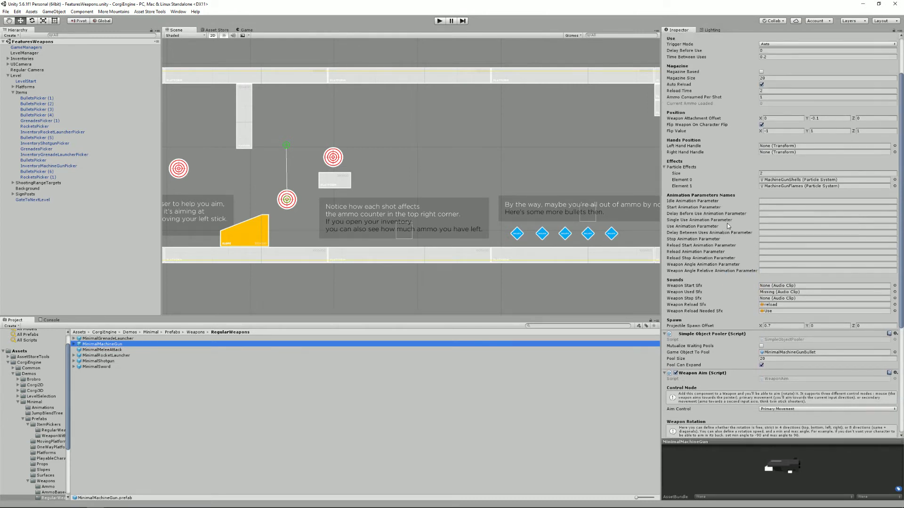
{"action": "scroll", "coordinate": [715, 230], "scroll_direction": "up", "scroll_amount": 3}
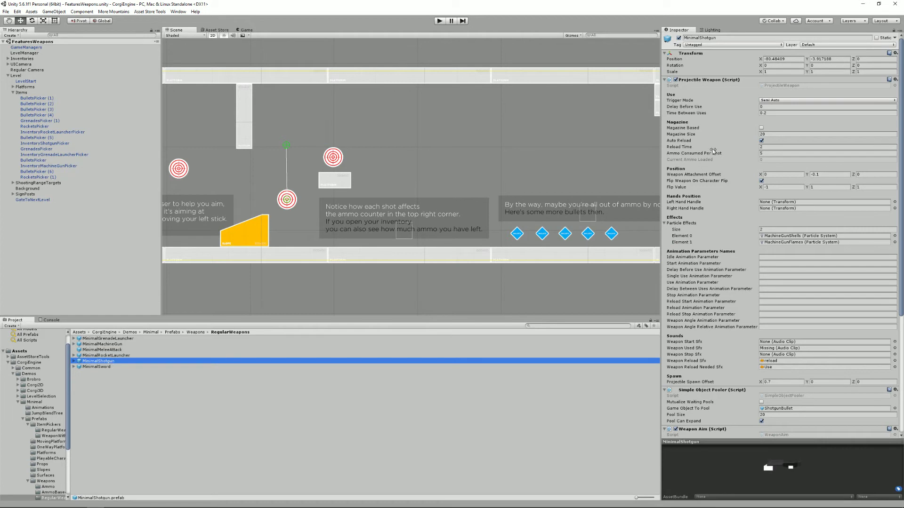
Select the MinimalShotgun prefab and review its components, focusing on the Magazine Size, Auto Reload and Reload Time settings.
{"action": "scroll", "coordinate": [719, 196], "scroll_direction": "down", "scroll_amount": 6}
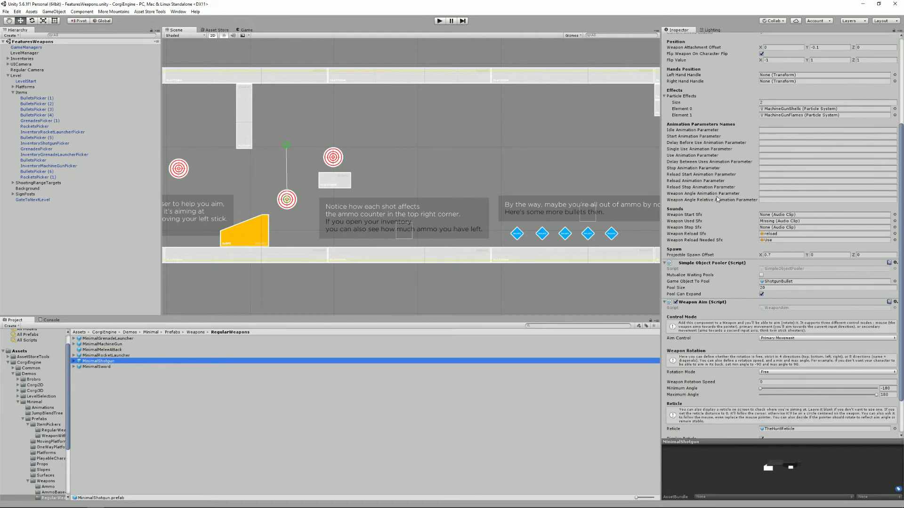
{"action": "scroll", "coordinate": [716, 197], "scroll_direction": "up", "scroll_amount": 6}
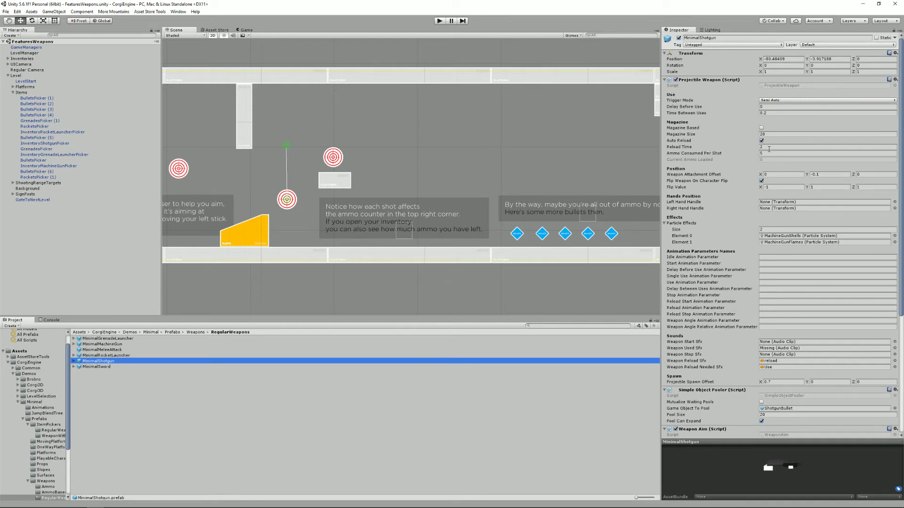
{"action": "left_click", "coordinate": [773, 134]}
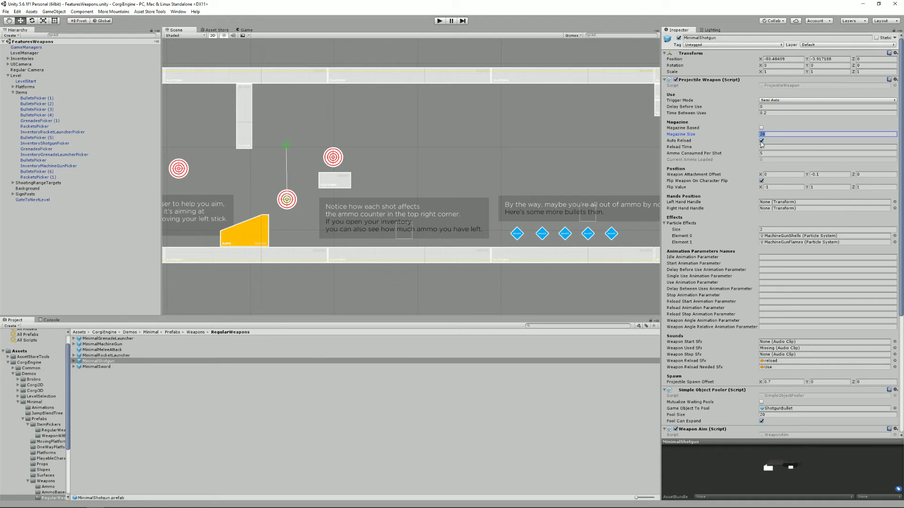
{"action": "left_click", "coordinate": [762, 141]}
{"action": "left_click", "coordinate": [761, 142]}
{"action": "key", "text": "Tab"}
{"action": "left_click", "coordinate": [761, 142]}
{"action": "left_click", "coordinate": [761, 141]}
{"action": "key", "text": "Tab"}
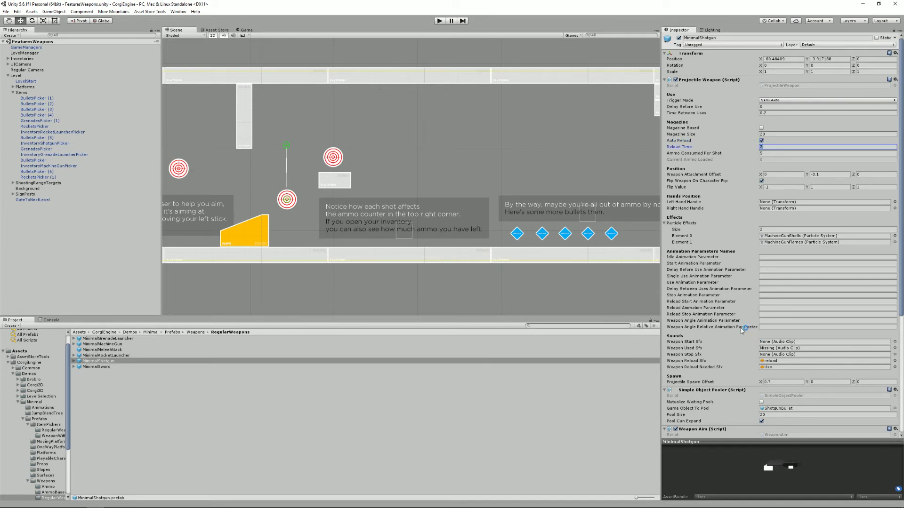
Review the shotgun's reload start, reload and reload stop animation parameters, plus its Reload Time and Ammo Consumed Per Shot fields.
{"action": "left_click", "coordinate": [766, 309]}
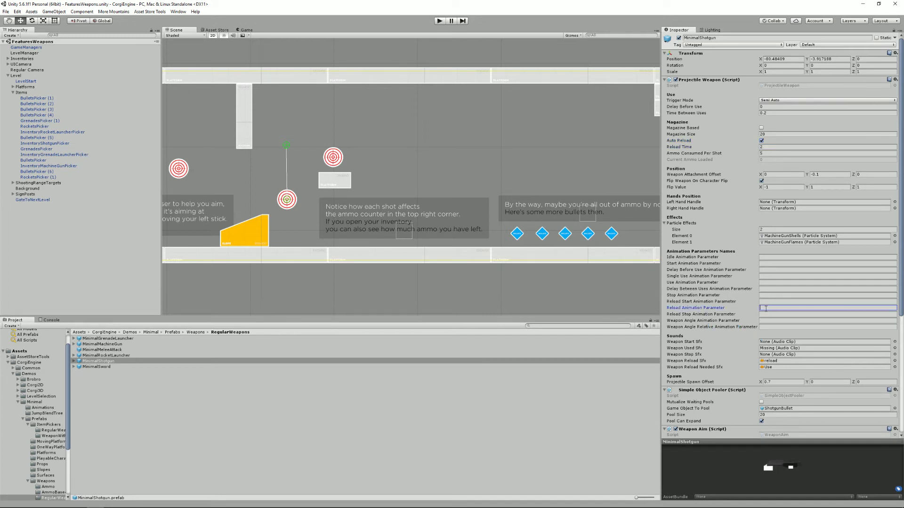
{"action": "left_click", "coordinate": [765, 302]}
{"action": "left_click", "coordinate": [765, 315]}
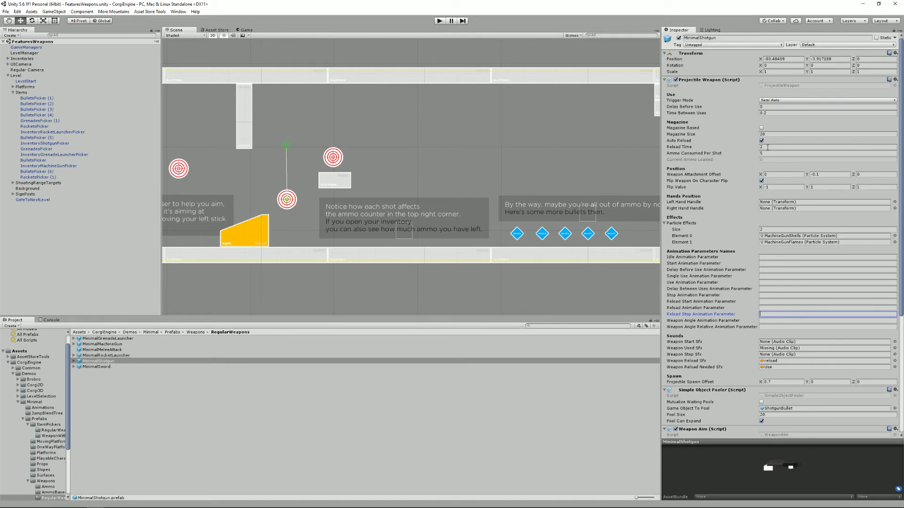
{"action": "left_click", "coordinate": [767, 147]}
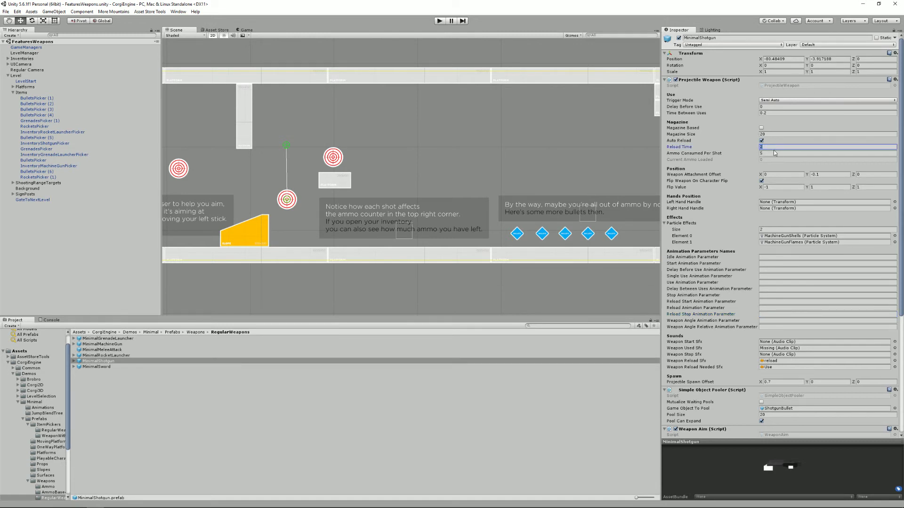
{"action": "left_click", "coordinate": [770, 153]}
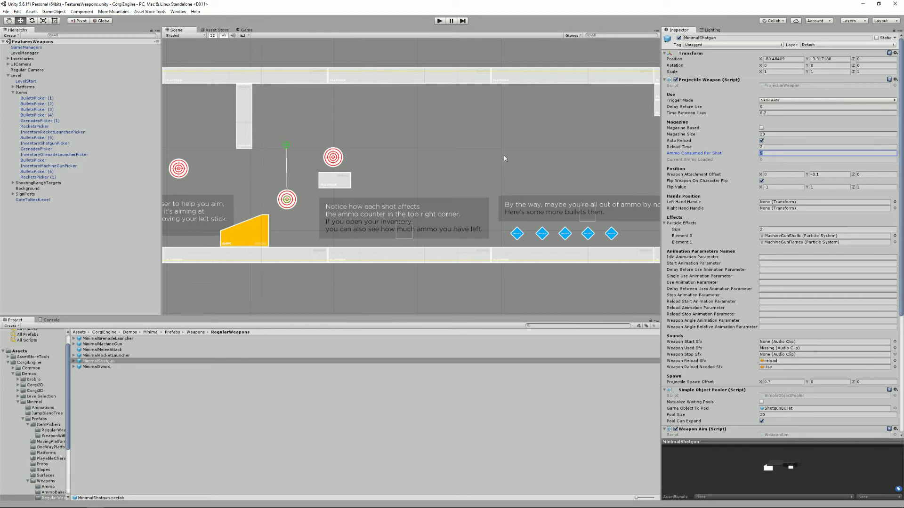
Select MinimalMachineGunWithAmmo in the AmmoBasedWeapons folder and collapse its Projectile Weapon, Simple Object Pooler, Weapon Aim and Weapon Laser Sight components.
{"action": "left_click", "coordinate": [51, 492]}
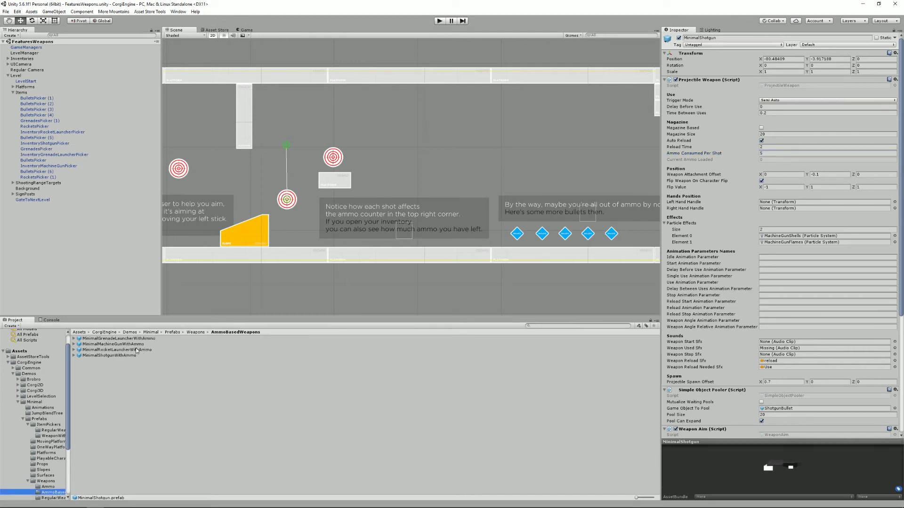
{"action": "left_click", "coordinate": [117, 345]}
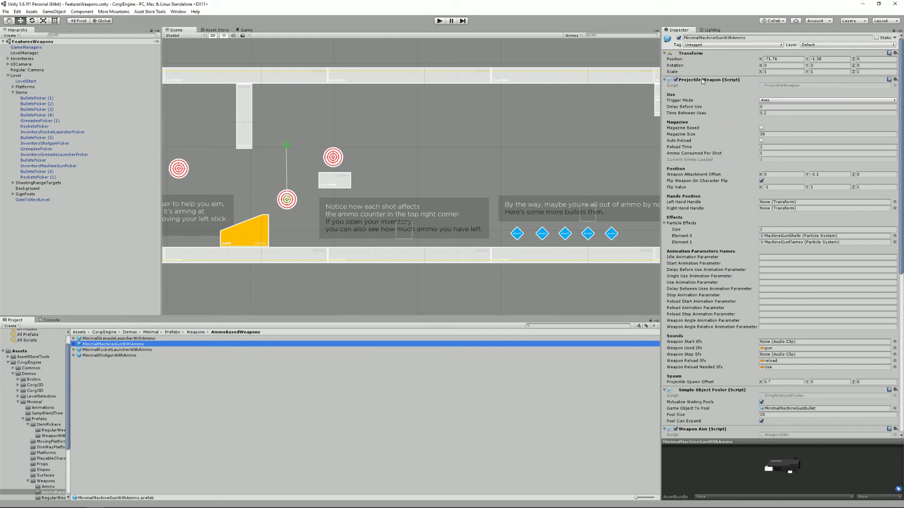
{"action": "left_click", "coordinate": [664, 80]}
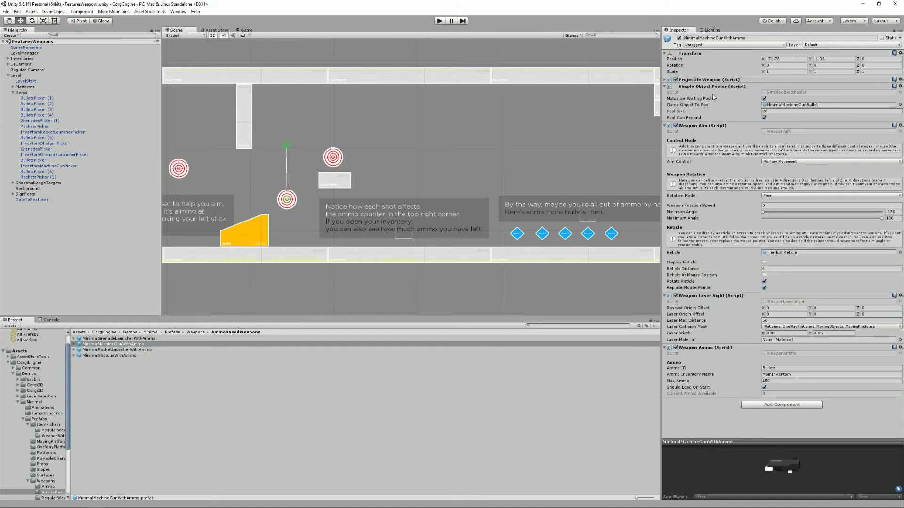
{"action": "left_click", "coordinate": [665, 87]}
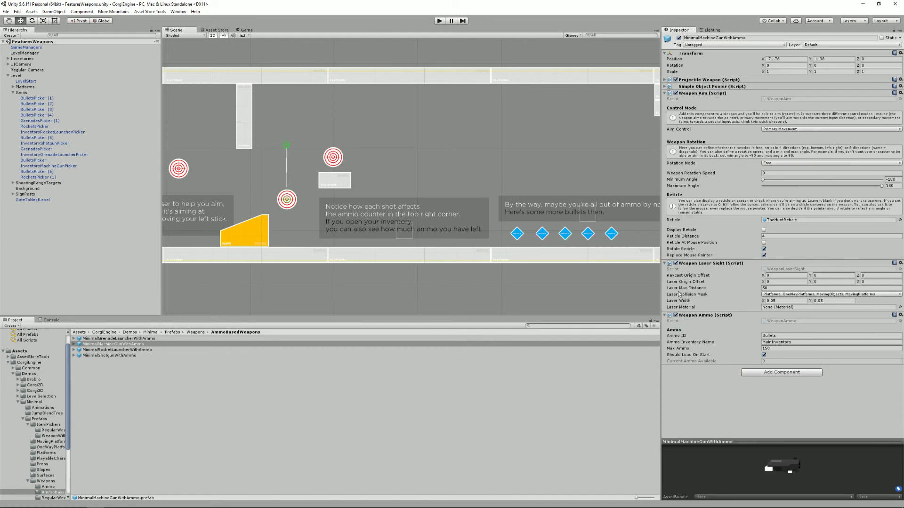
{"action": "left_click", "coordinate": [664, 93]}
{"action": "left_click", "coordinate": [664, 100]}
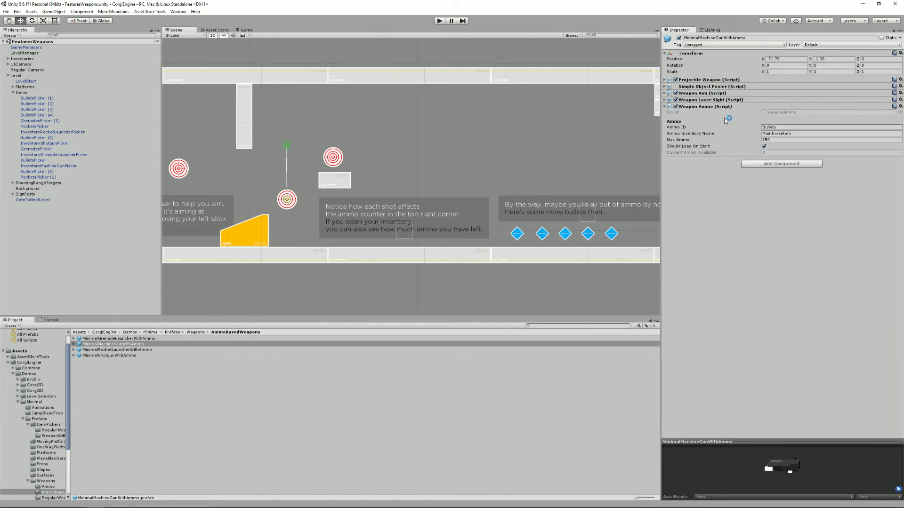
Inspect the Weapon Ammo component's Ammo ID, Ammo Inventory Name and Max Ammo fields.
{"action": "left_click", "coordinate": [785, 127]}
{"action": "left_click", "coordinate": [801, 134]}
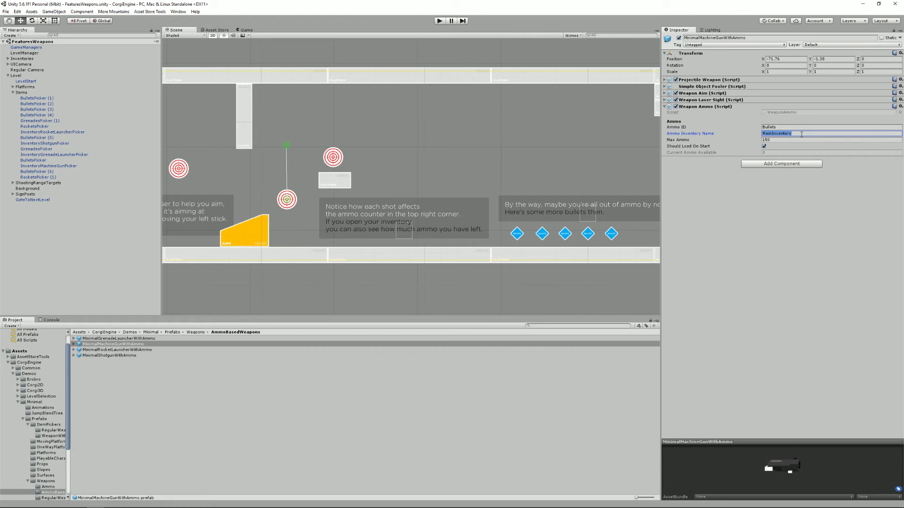
{"action": "left_click", "coordinate": [783, 140]}
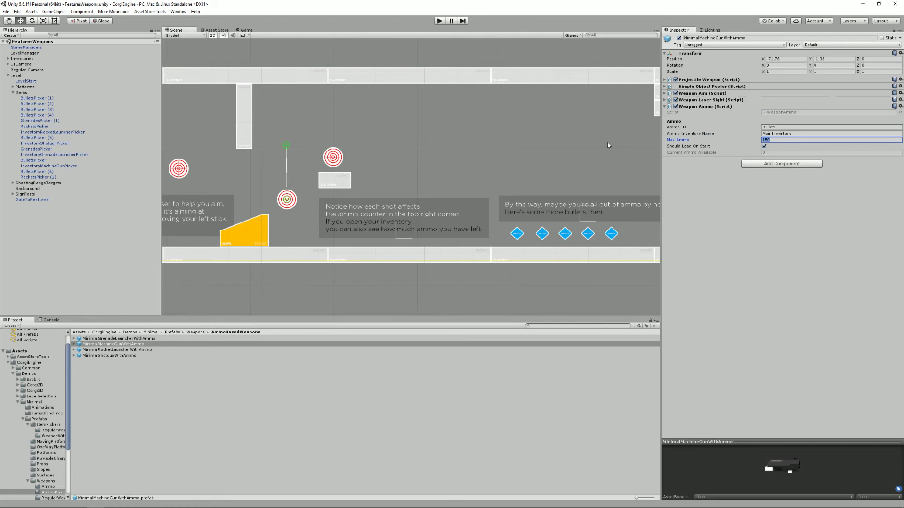
Play-test the FeaturesWeapons level, moving the character over the slope to pick up and equip the machine gun, and stop the game.
{"action": "left_click", "coordinate": [440, 22]}
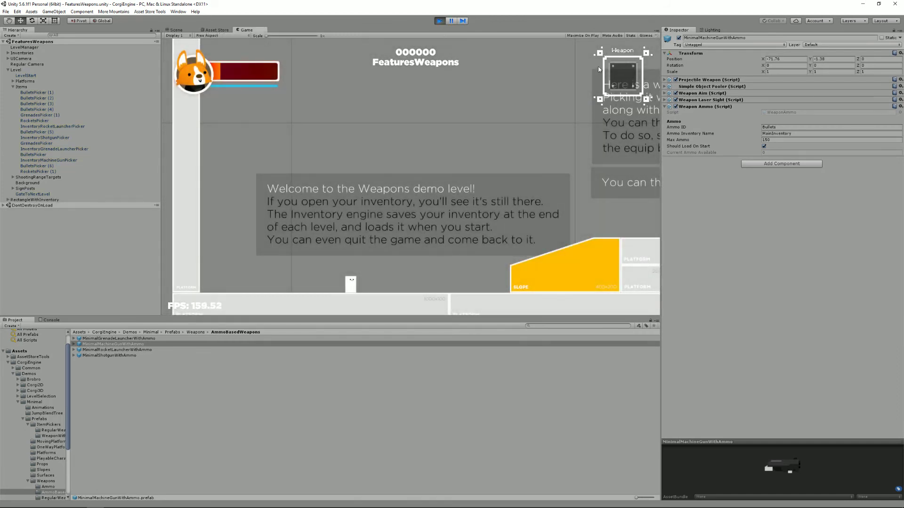
{"action": "key", "text": "Right"}
{"action": "key", "text": "space"}
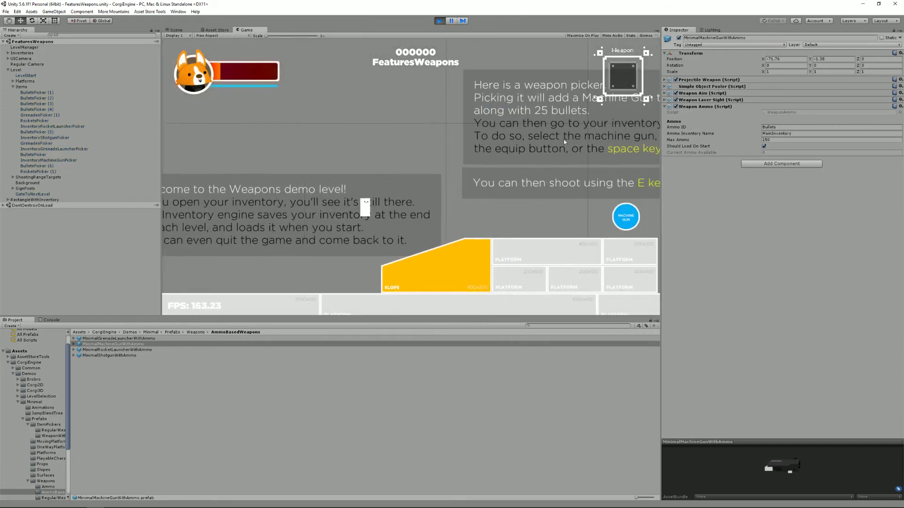
{"action": "key", "text": "Right"}
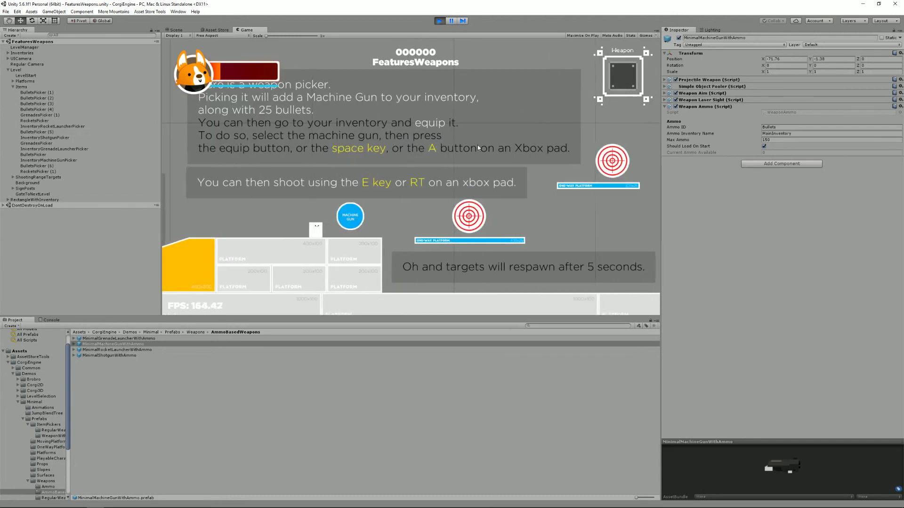
{"action": "key", "text": "Right"}
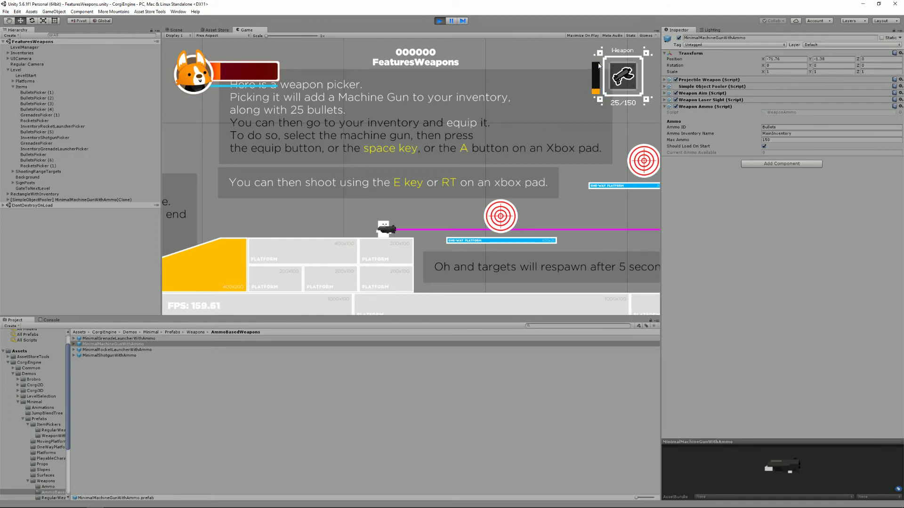
{"action": "left_click", "coordinate": [439, 21]}
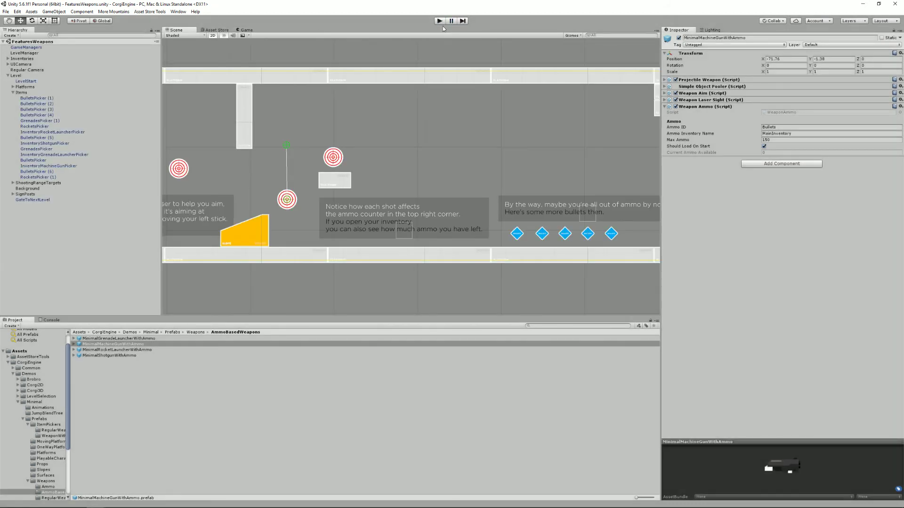
Point out the Should Load On Start option on Weapon Ammo and open the Ammo folder of the weapon prefabs.
{"action": "left_click", "coordinate": [764, 146]}
{"action": "left_click", "coordinate": [48, 486]}
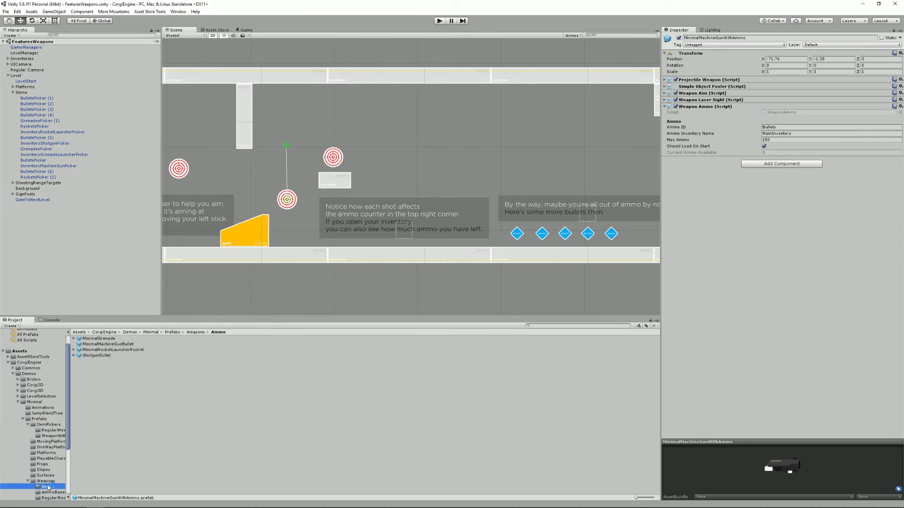
Examine the MinimalGrenade and MinimalMachineGunBullet prefabs in the weapons' Ammo folder, collapsing the bullet's Rigidbody 2D to review its Projectile and Damage On Touch settings.
{"action": "left_click", "coordinate": [95, 332]}
{"action": "scroll", "coordinate": [57, 446], "scroll_direction": "down", "scroll_amount": 2}
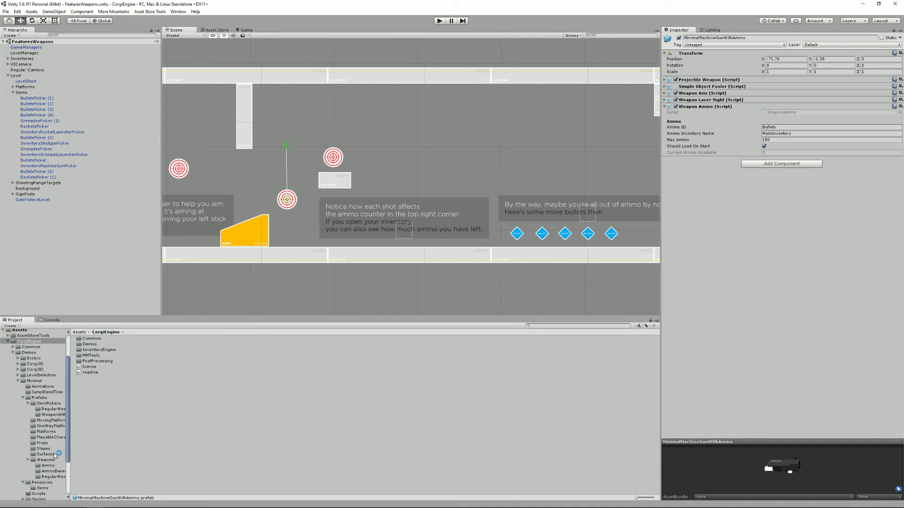
{"action": "left_click", "coordinate": [49, 466]}
{"action": "left_click", "coordinate": [108, 339]}
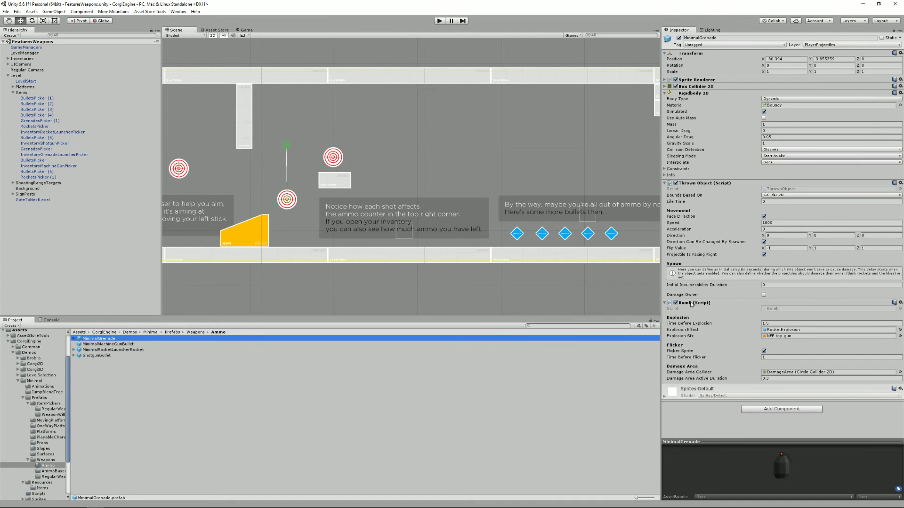
{"action": "left_click", "coordinate": [108, 345]}
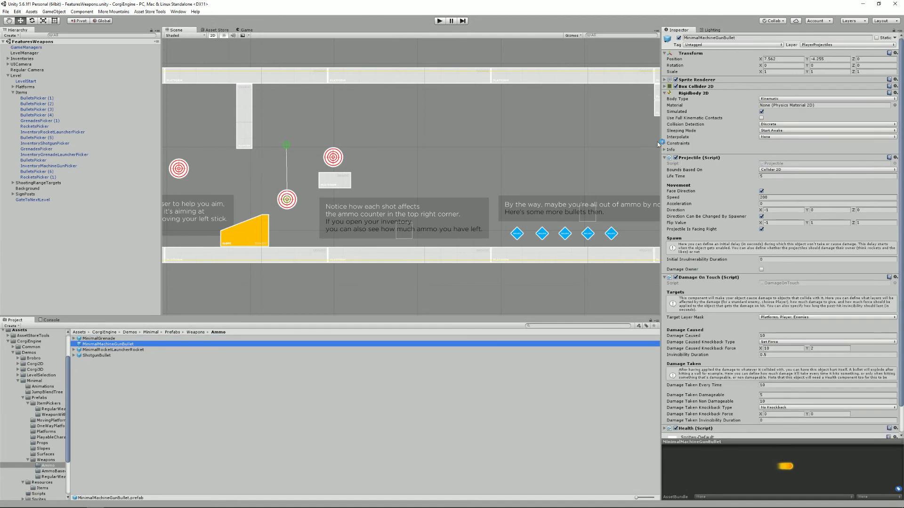
{"action": "left_click", "coordinate": [667, 93]}
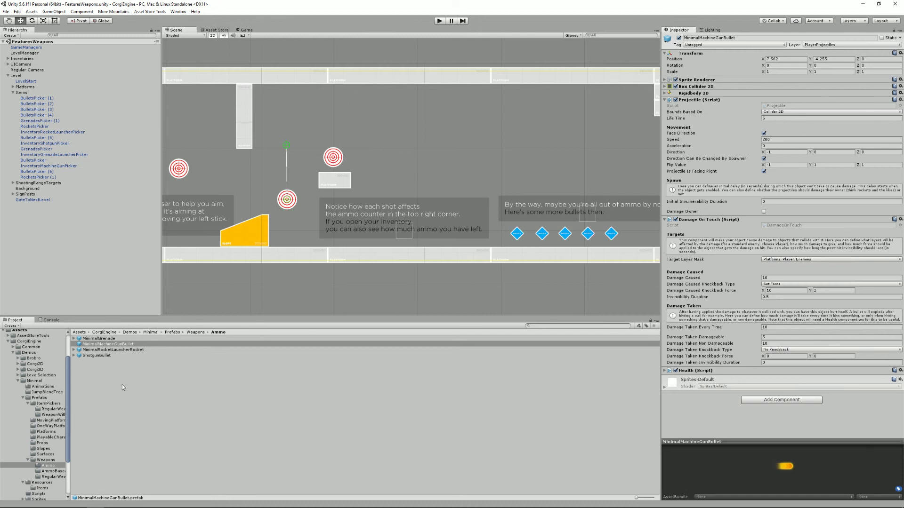
Place the ChickenPicker prefab from the ItemPickers folder in the level, just before the row of bullet pickers.
{"action": "left_click", "coordinate": [46, 404]}
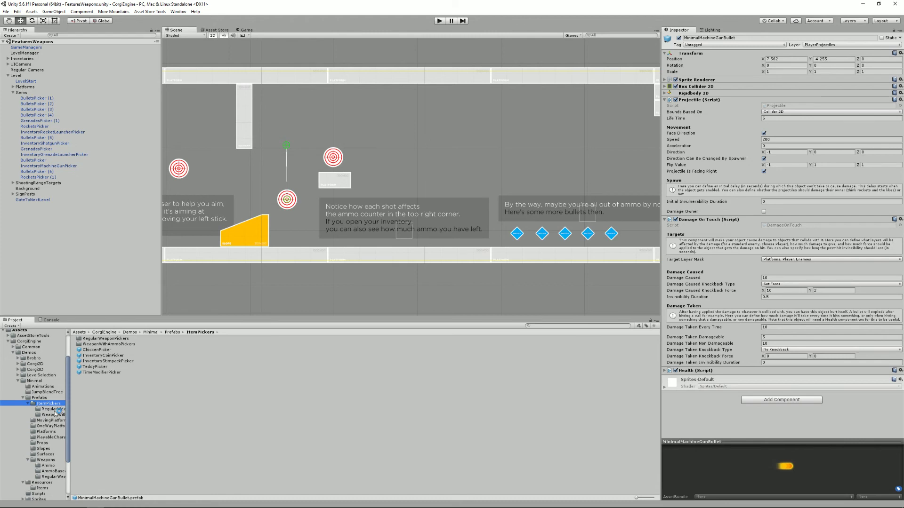
{"action": "left_click", "coordinate": [96, 350]}
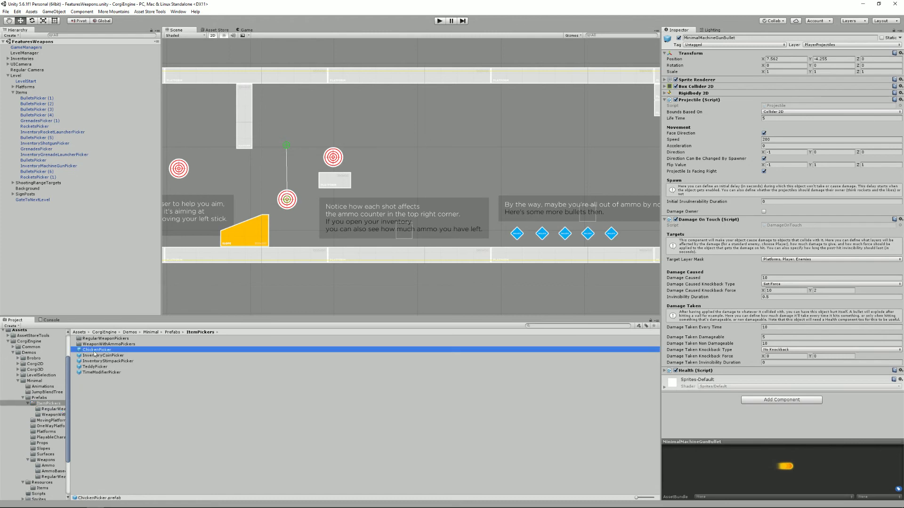
{"action": "left_click_drag", "start_coordinate": [96, 350], "coordinate": [476, 228]}
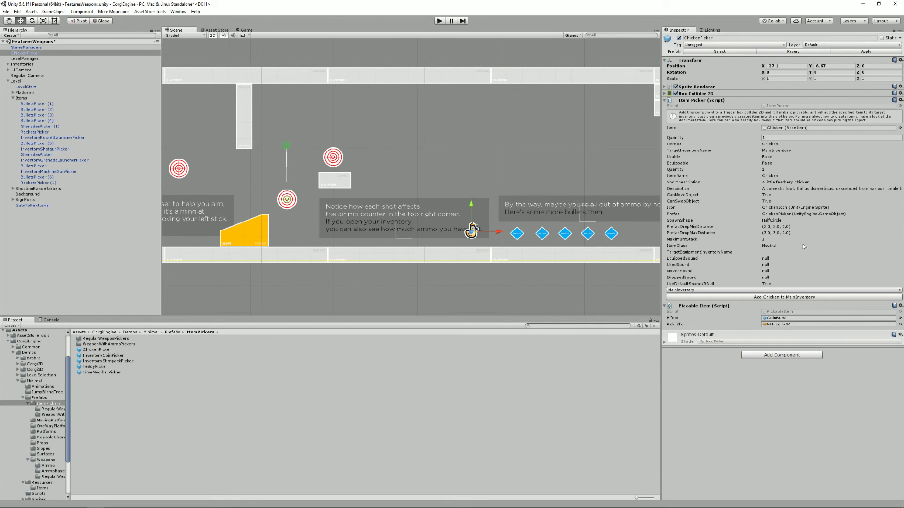
Clear the ChickenPicker's Item reference and open the Minimal demo's Resources/Items folder.
{"action": "left_click", "coordinate": [898, 128]}
{"action": "double_click", "coordinate": [369, 86]}
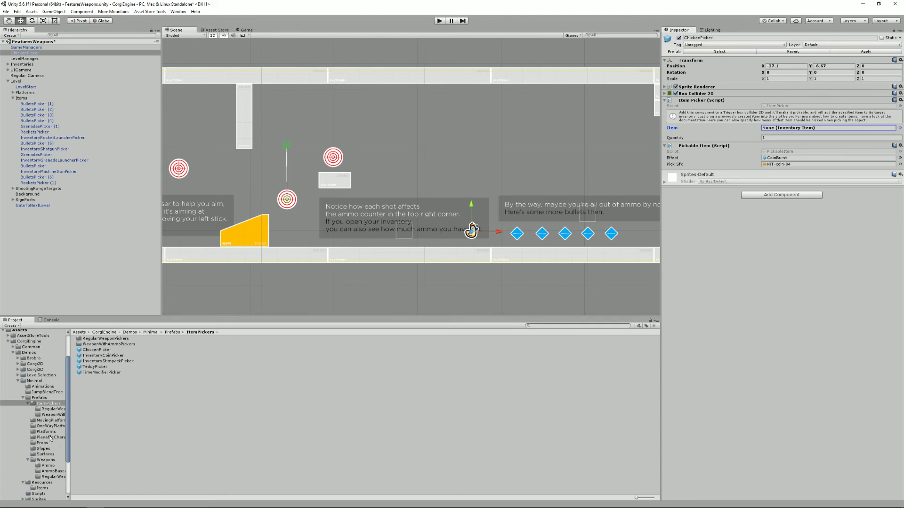
{"action": "left_click", "coordinate": [23, 398]}
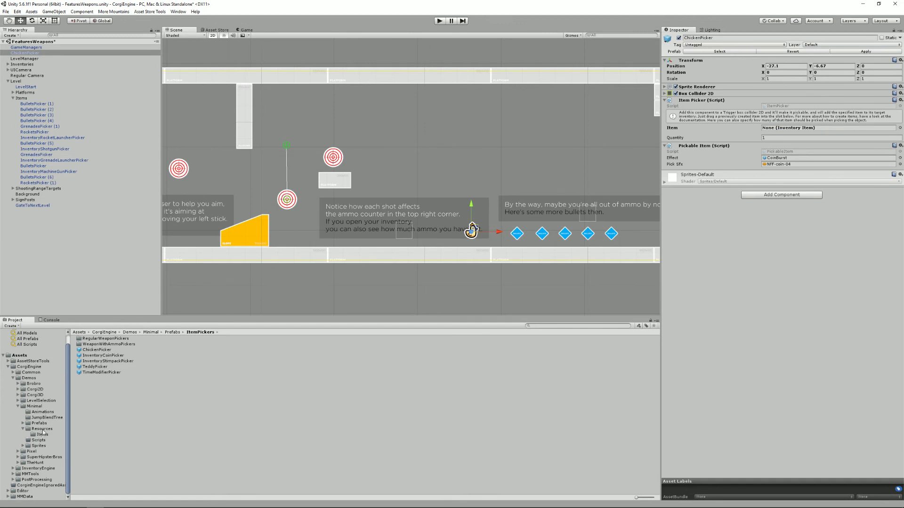
{"action": "left_click", "coordinate": [44, 430]}
{"action": "left_click", "coordinate": [42, 434]}
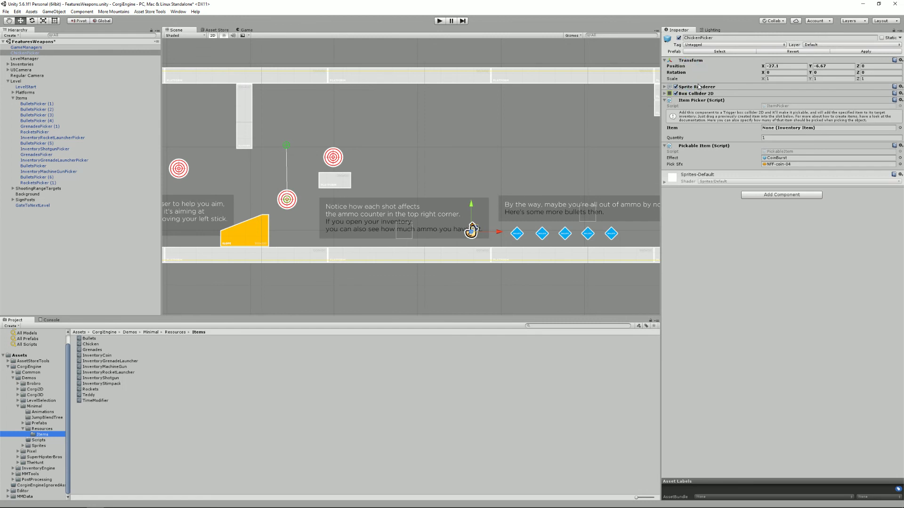
{"action": "left_click", "coordinate": [664, 87]}
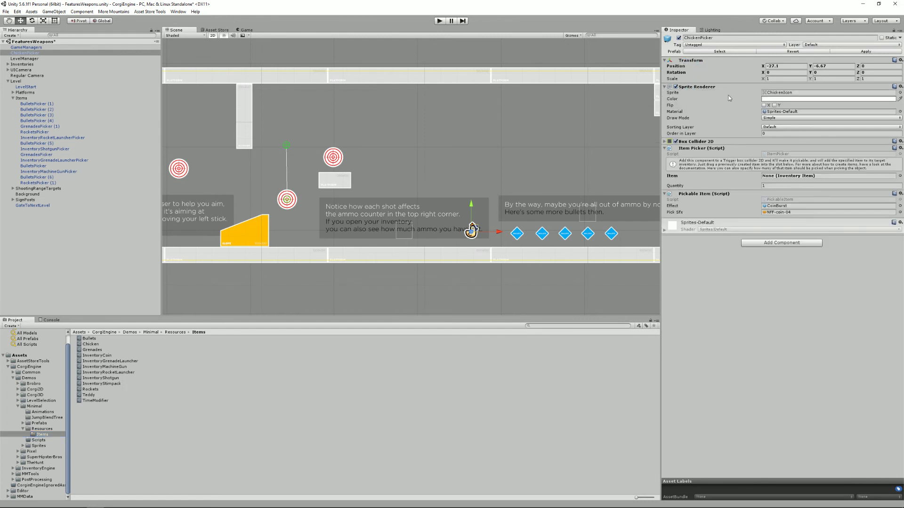
{"action": "left_click", "coordinate": [664, 87]}
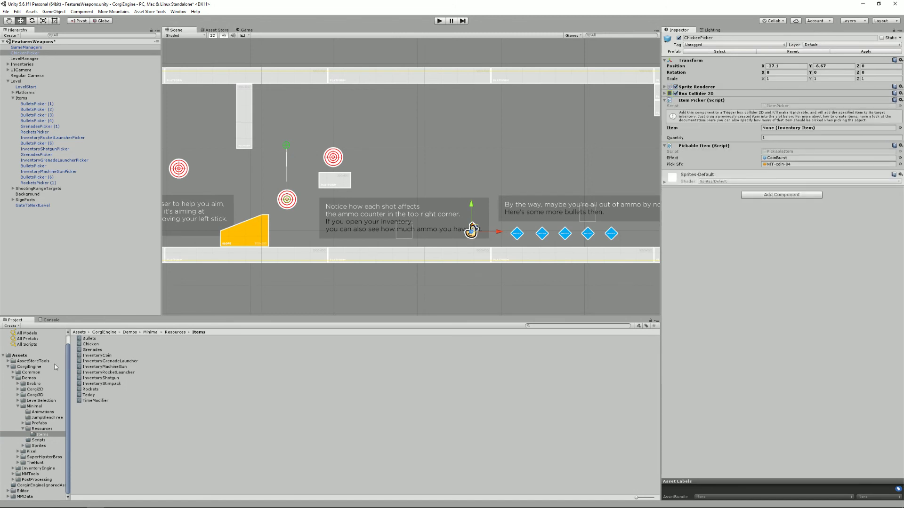
Assign the Chicken item to the ChickenPicker's Item Picker component and set its quantity to 5.
{"action": "left_click_drag", "start_coordinate": [89, 339], "coordinate": [802, 129]}
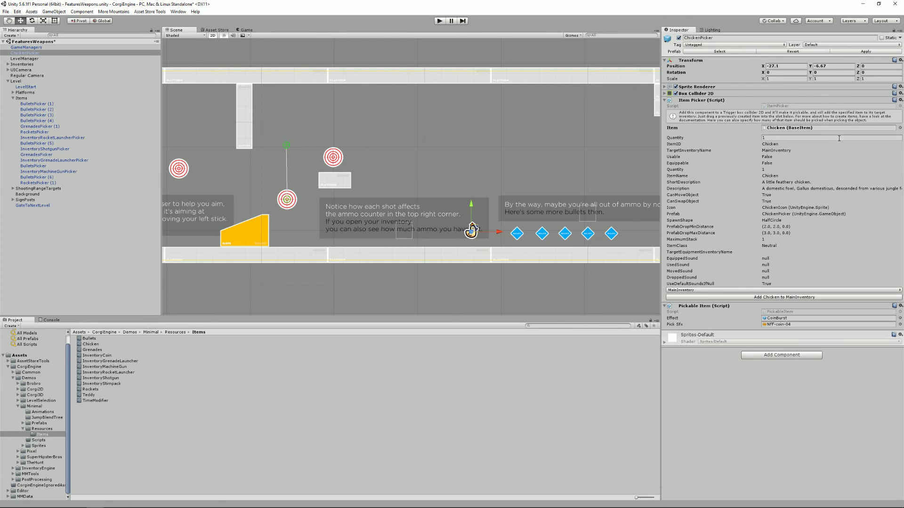
{"action": "left_click", "coordinate": [784, 137]}
{"action": "type", "text": "5"}
Play-test the level, moving the character past the machine gun and over the slope, and check the inventory before reaching the chicken.
{"action": "left_click", "coordinate": [439, 21]}
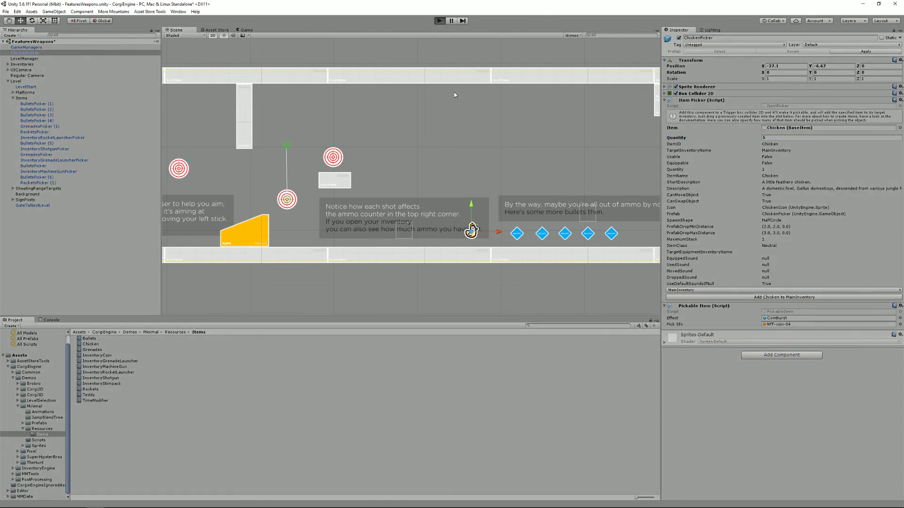
{"action": "key", "text": "Right"}
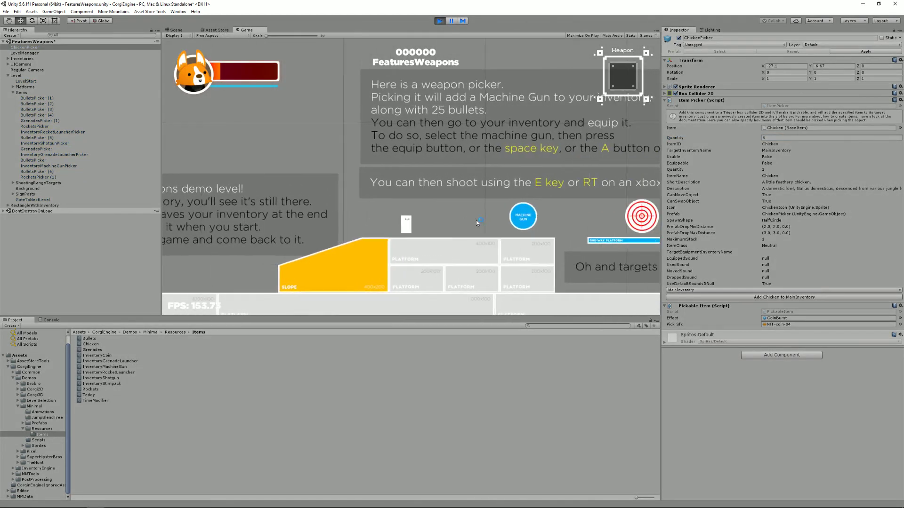
{"action": "key", "text": "Right"}
{"action": "key", "text": "space"}
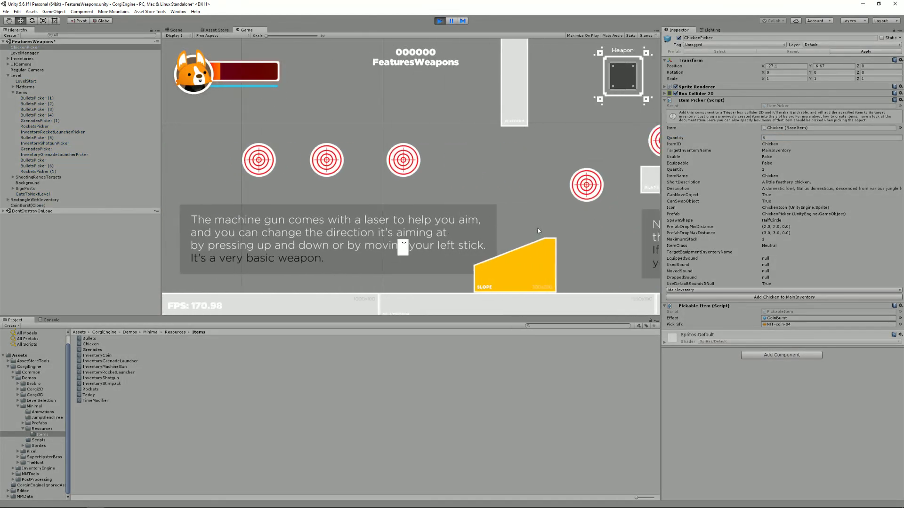
{"action": "key", "text": "i"}
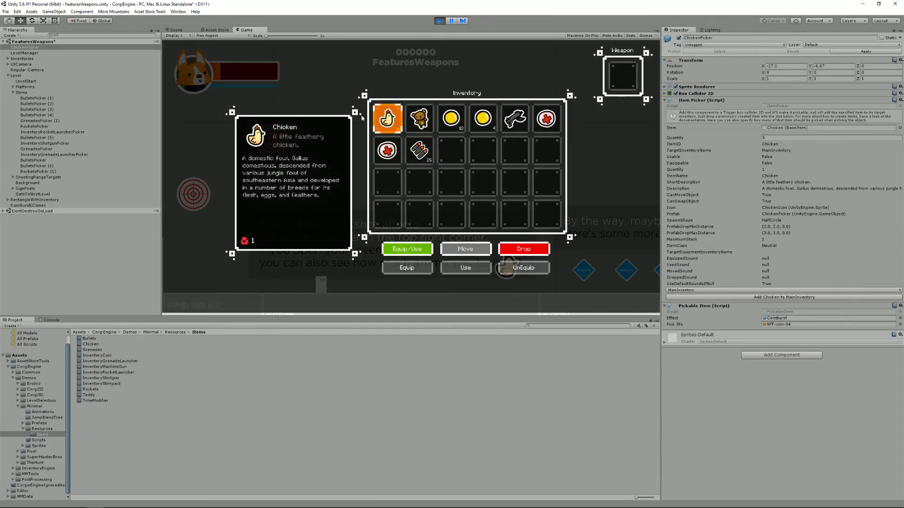
{"action": "key", "text": "i"}
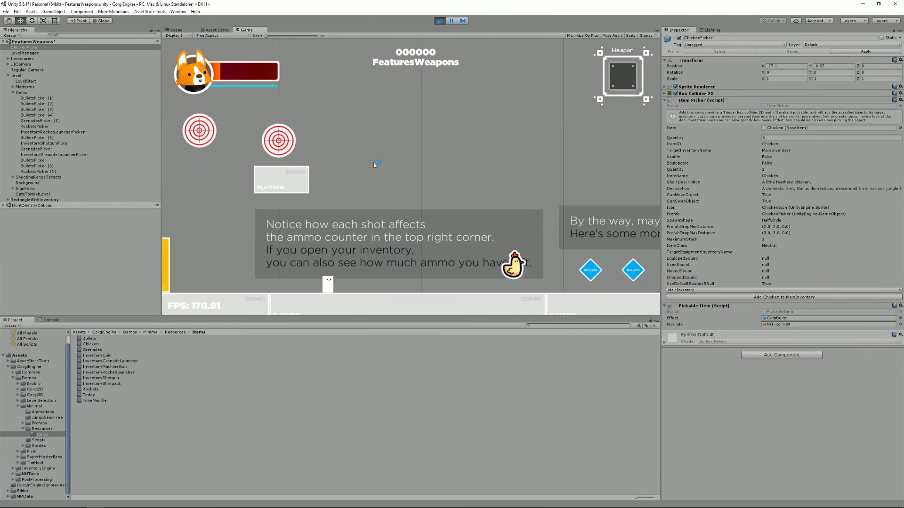
Pick up the chicken in the running game, check the inventory for the added chickens, and stop the game.
{"action": "key", "text": "Right"}
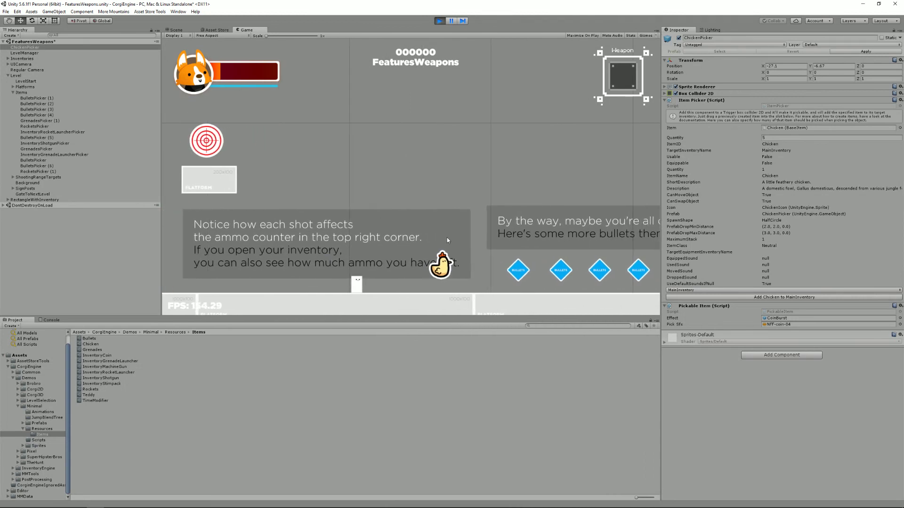
{"action": "key", "text": "Right"}
{"action": "key", "text": "i"}
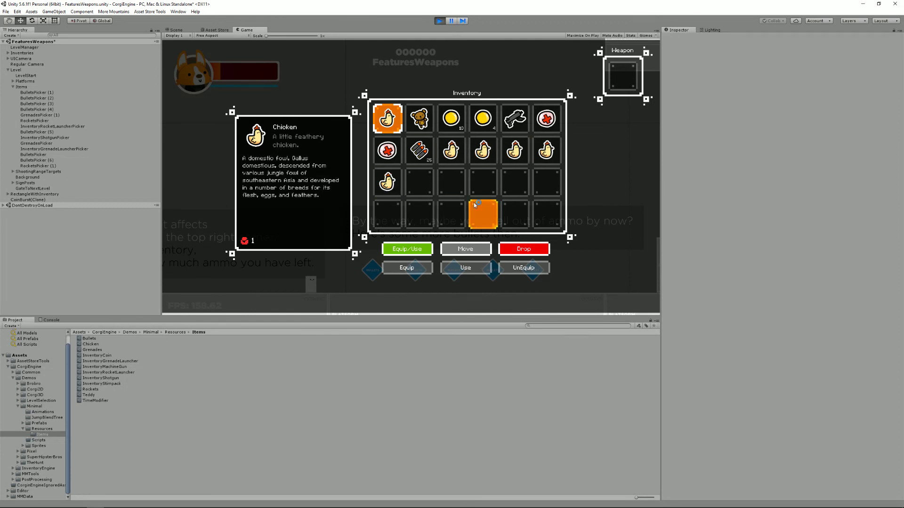
{"action": "key", "text": "i"}
{"action": "key", "text": "ctrl+p"}
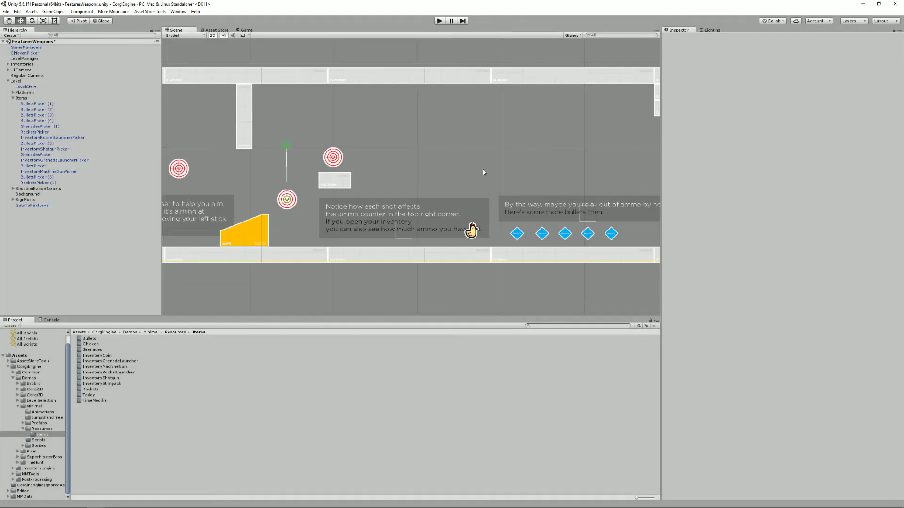